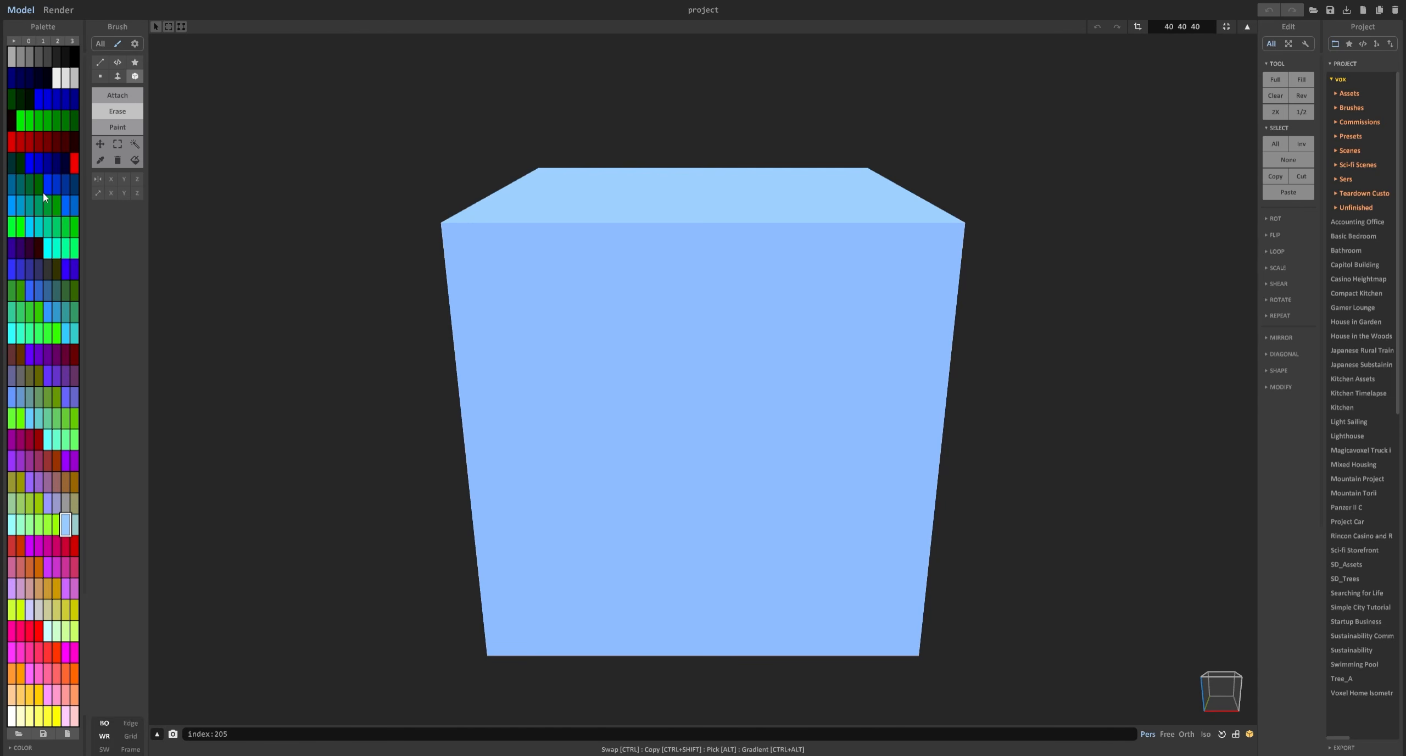
Erase a rectangular recess in the cube's front face with the Box brush and paint a larger green box region around it.
left_click(28, 123)
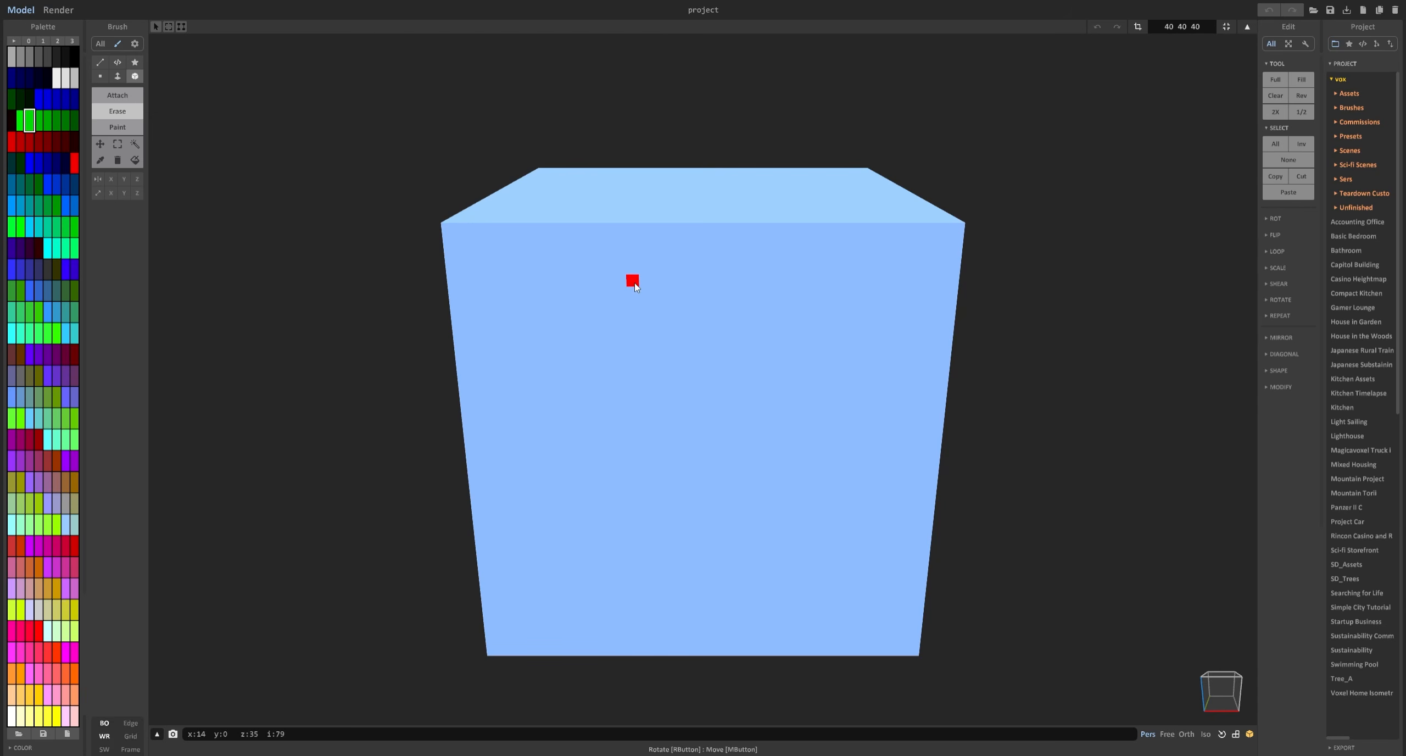
mouse_move(636, 285)
left_mouse_down()
mouse_move(734, 357)
mouse_move(794, 448)
mouse_move(766, 349)
mouse_move(587, 355)
mouse_move(792, 436)
mouse_move(761, 461)
left_mouse_up()
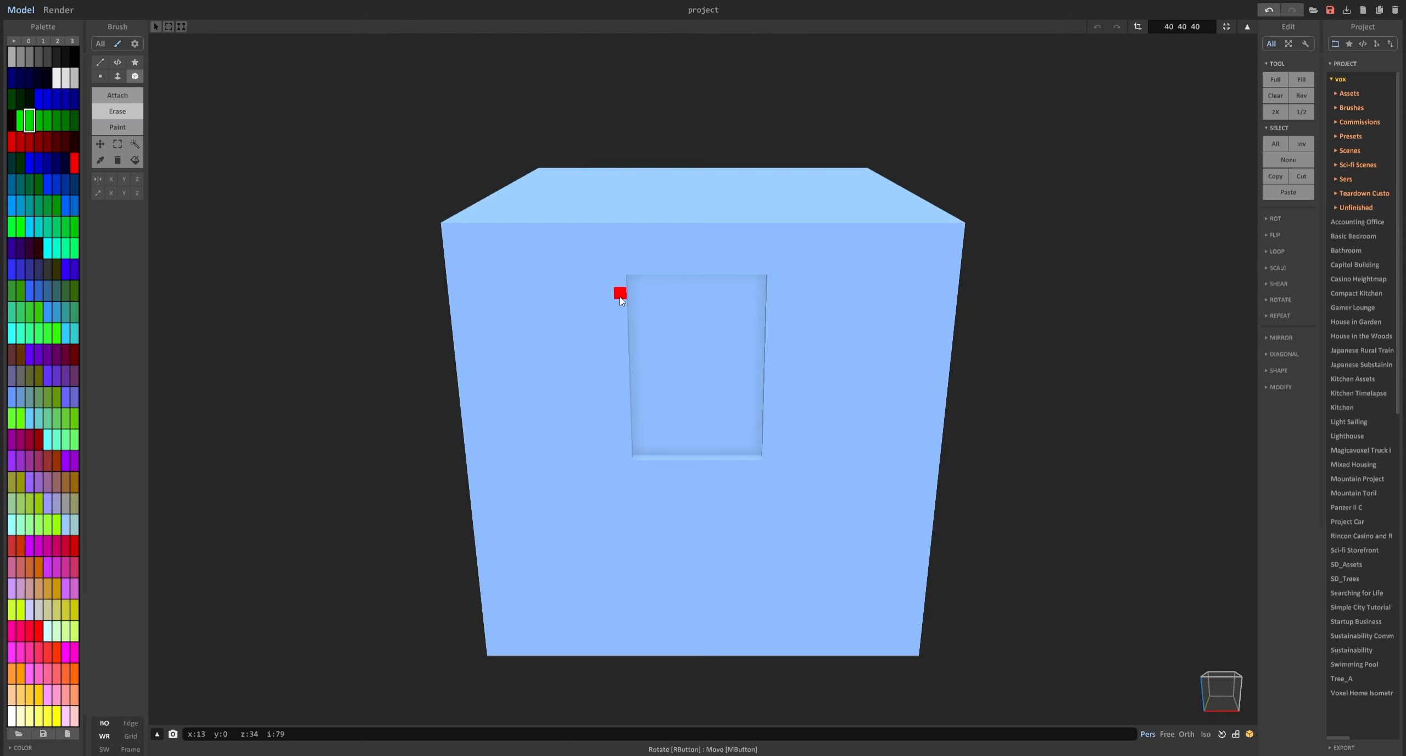
left_click(116, 128)
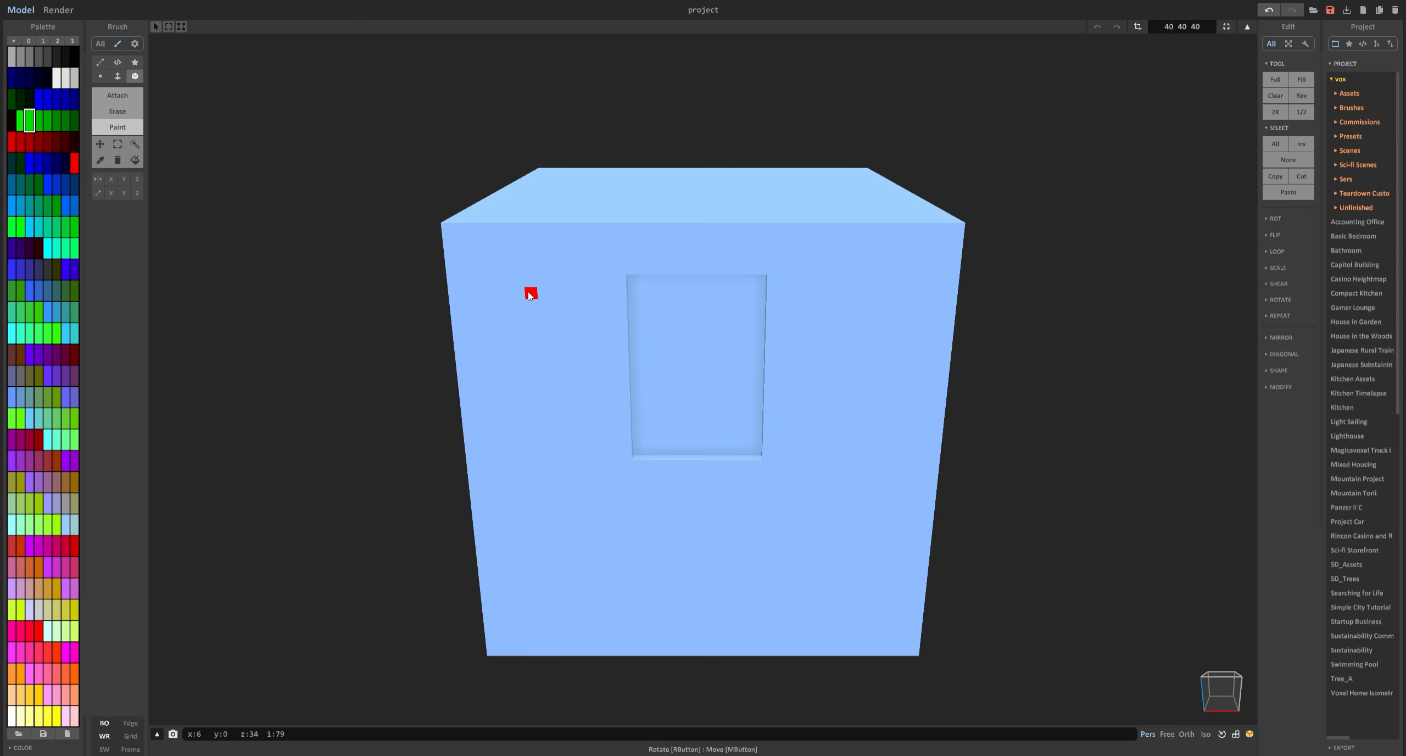
mouse_move(516, 270)
left_mouse_down()
mouse_move(591, 409)
mouse_move(817, 482)
mouse_move(688, 494)
mouse_move(892, 524)
mouse_move(670, 322)
mouse_move(826, 501)
mouse_move(912, 538)
mouse_move(744, 558)
mouse_move(730, 463)
mouse_move(862, 550)
left_mouse_up()
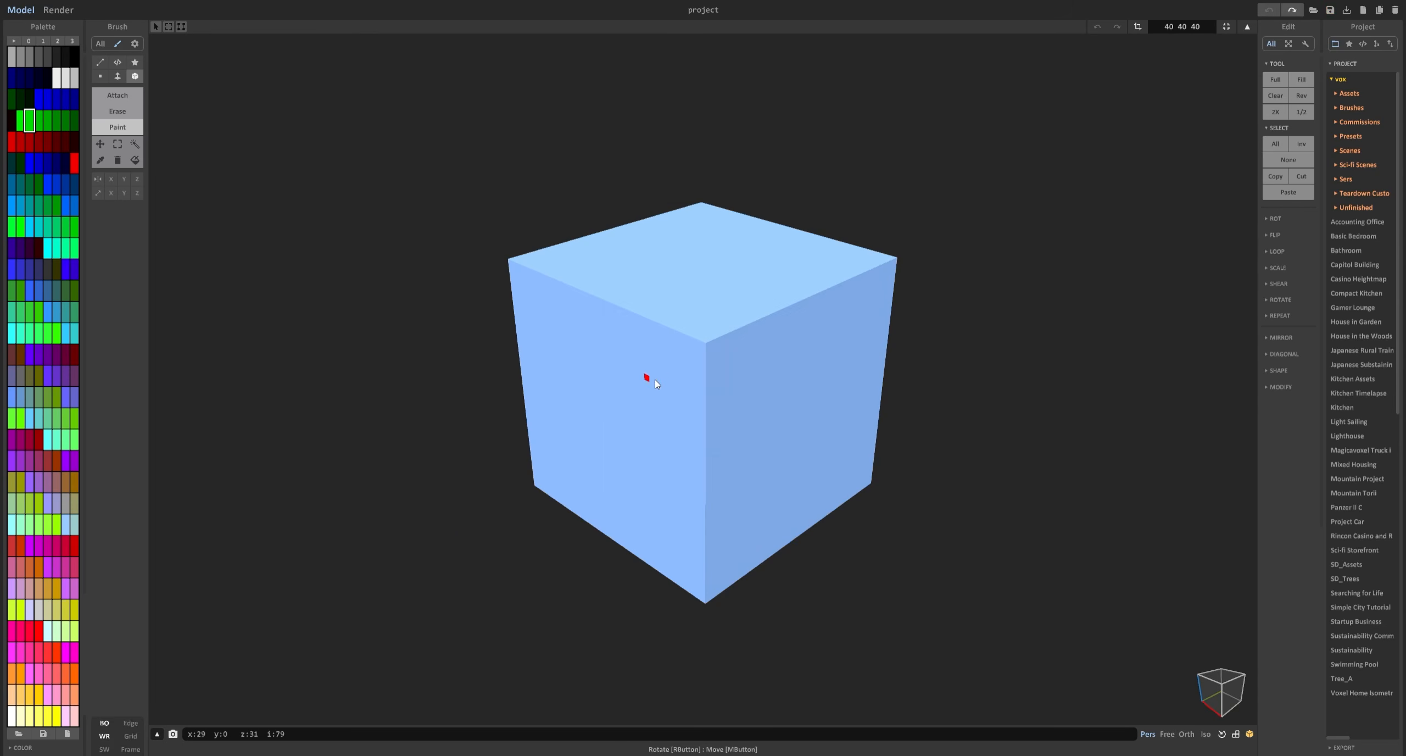
Paint green box regions over the cube's upper edges and undo them.
mouse_move(635, 292)
left_mouse_down()
mouse_move(710, 383)
mouse_move(692, 443)
mouse_move(725, 484)
mouse_move(739, 310)
mouse_move(804, 351)
mouse_move(850, 349)
mouse_move(859, 308)
mouse_move(865, 338)
mouse_move(864, 373)
mouse_move(731, 237)
mouse_move(839, 321)
mouse_move(846, 375)
left_mouse_up()
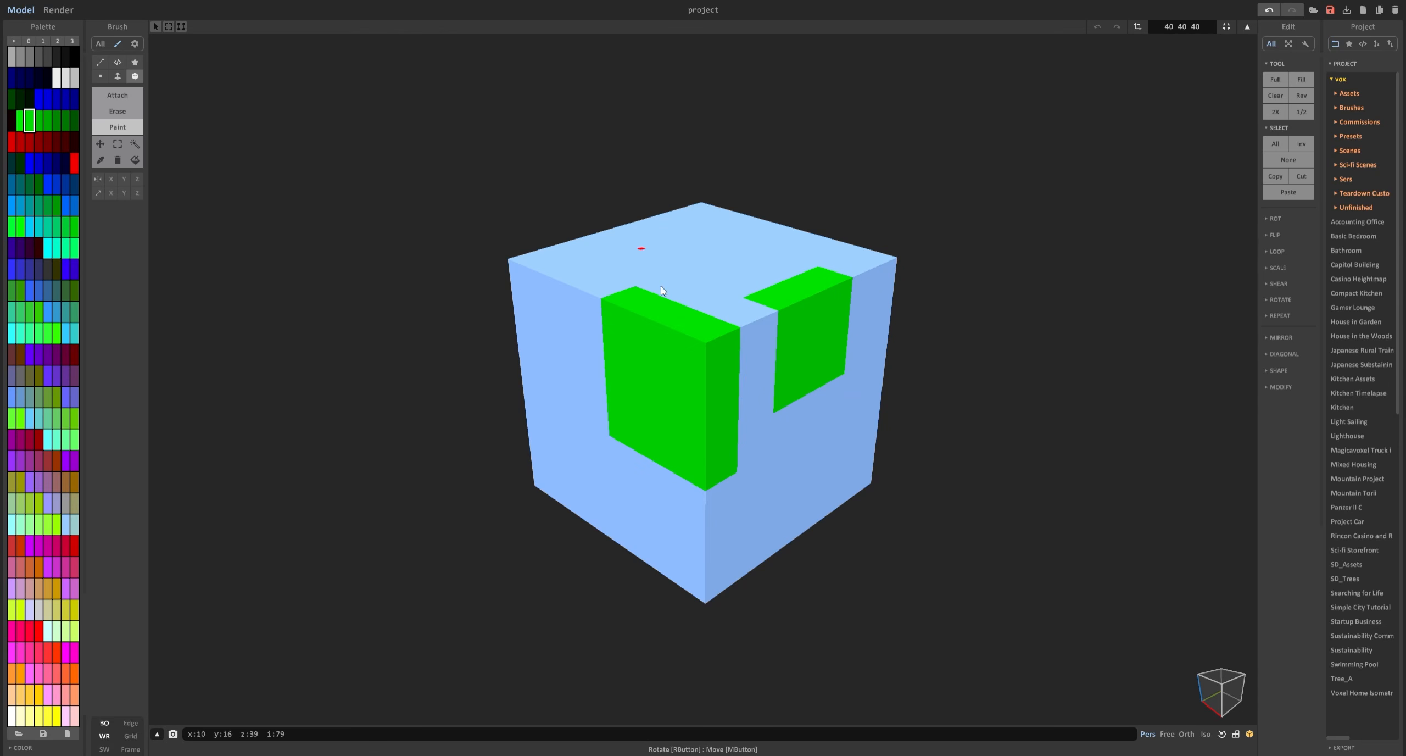
key("ctrl+z")
key("ctrl+z")
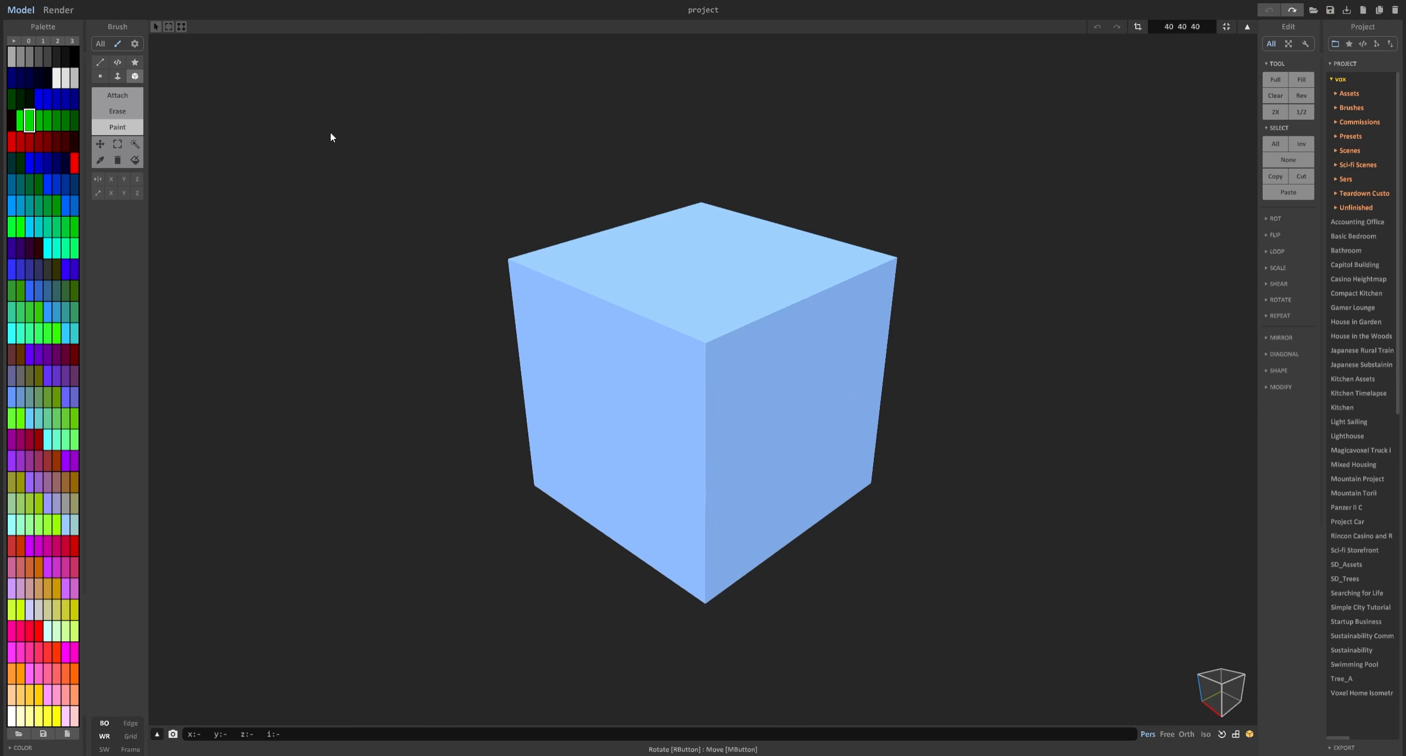
Paint a short green stroke on the cube's top with the Voxel brush and undo it.
left_click(101, 76)
mouse_move(633, 272)
left_mouse_down()
mouse_move(675, 257)
mouse_move(644, 279)
mouse_move(735, 267)
mouse_move(758, 247)
mouse_move(721, 317)
mouse_move(659, 237)
mouse_move(620, 265)
mouse_move(703, 307)
mouse_move(764, 241)
mouse_move(680, 258)
mouse_move(714, 225)
mouse_move(800, 269)
mouse_move(754, 450)
mouse_move(637, 287)
left_mouse_up()
key("ctrl+z")
Paint the cube's full 40 × 40 top layer green with the Box brush and undo the painting.
key("b")
left_click_drag(510, 265, 643, 273)
left_click_drag(732, 288, 923, 257)
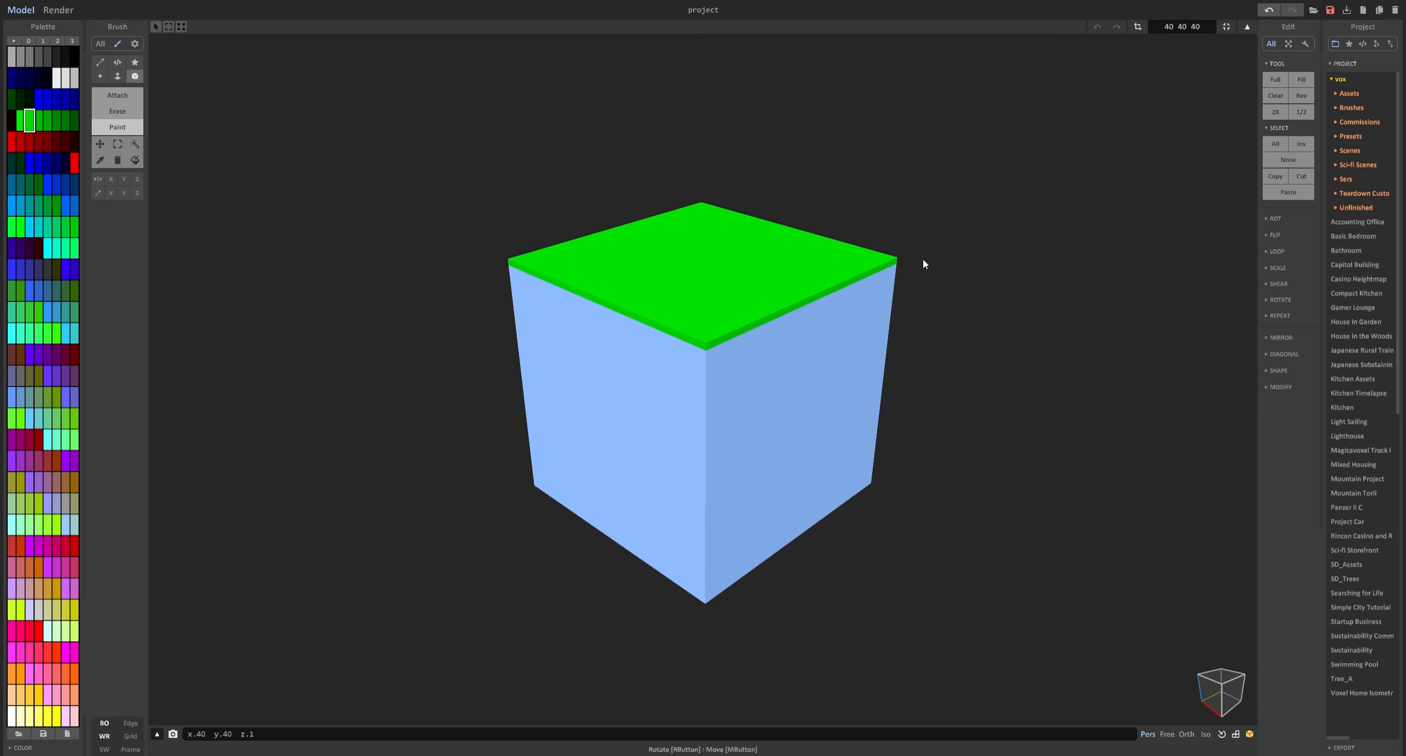
left_click_drag(929, 308, 971, 567)
key("ctrl+z")
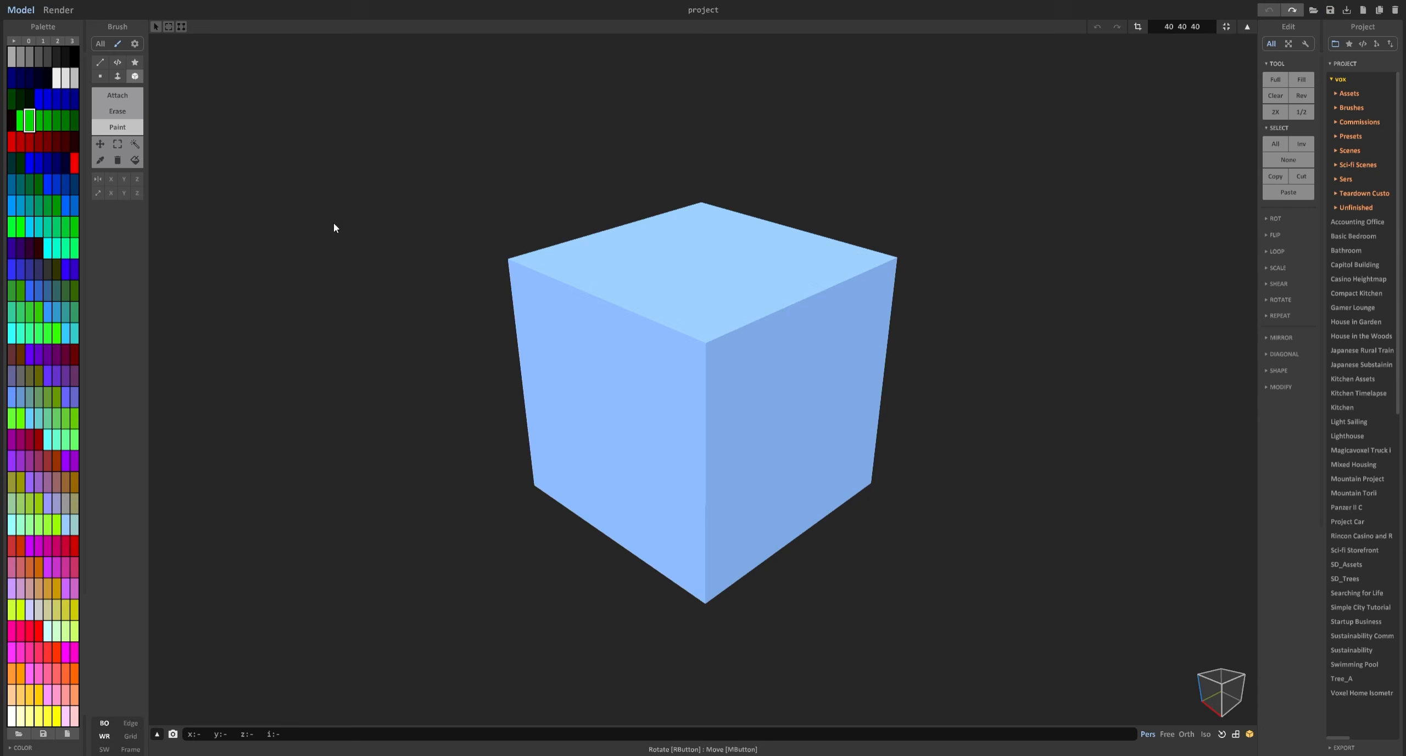
Paint the cube's top face green with the Face brush and extend the paint down through all 40 layers.
left_click(117, 76)
left_click(689, 284)
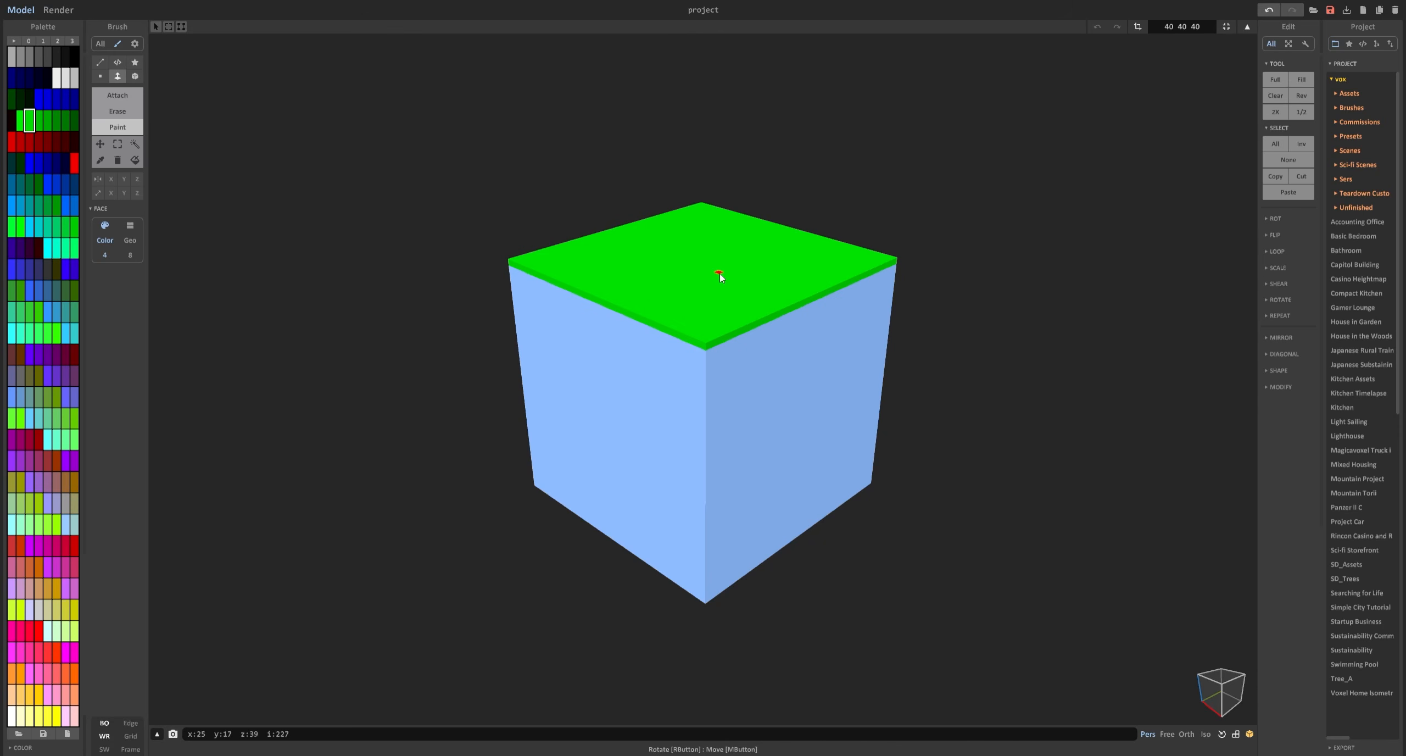
left_click_drag(719, 272, 763, 523)
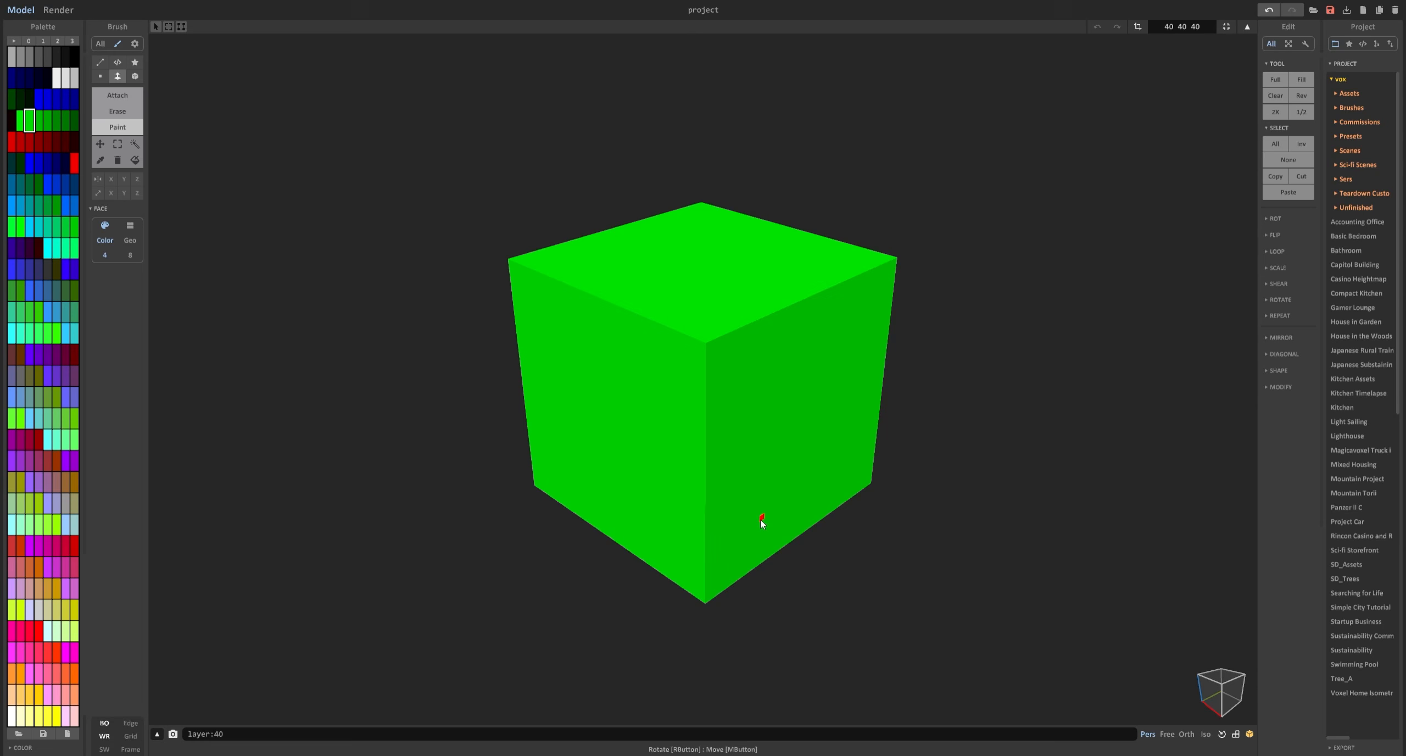
left_click_drag(745, 600, 740, 630)
mouse_move(740, 631)
right_mouse_down()
mouse_move(693, 565)
mouse_move(612, 554)
mouse_move(573, 582)
right_mouse_up()
scroll(653, 559, "down", 5)
scroll(667, 389, "up", 4)
right_click_drag(667, 389, 684, 380)
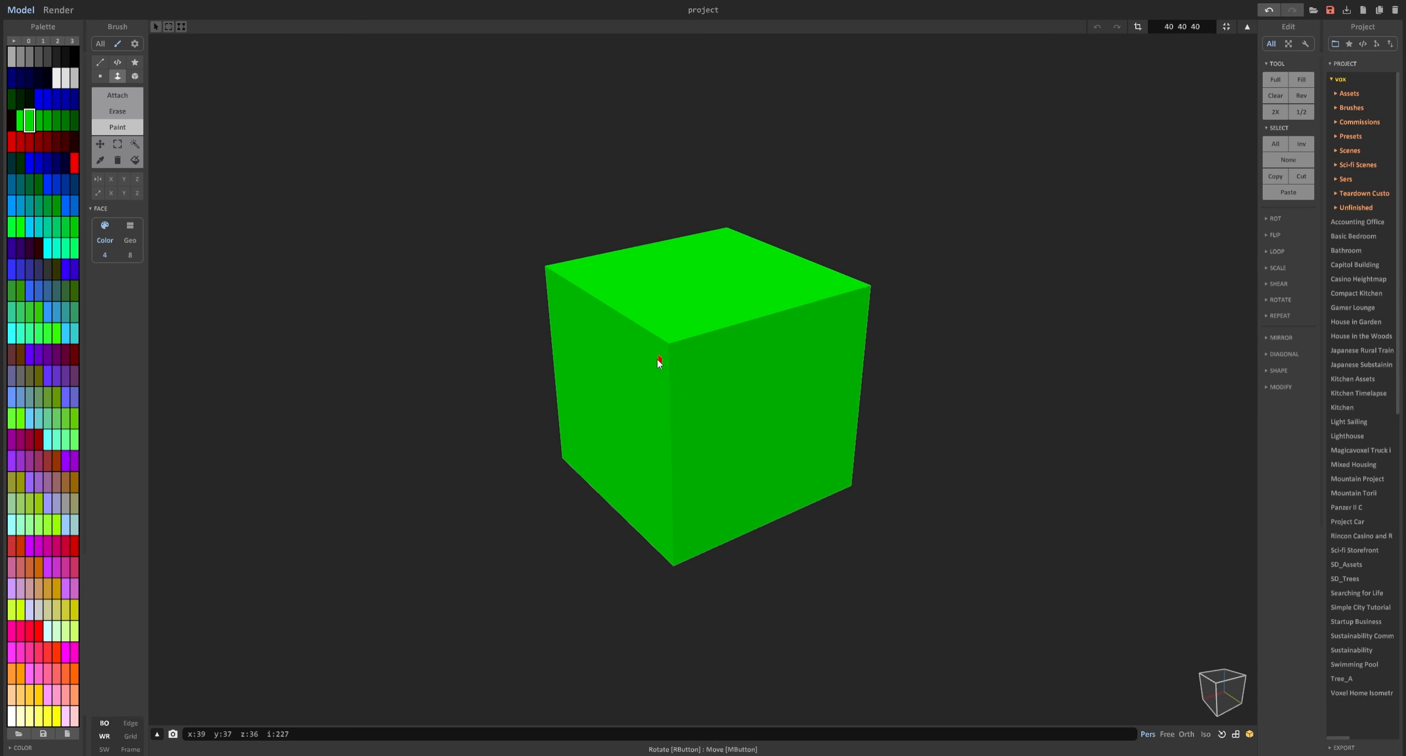
Erase two crossing diagonal lines between the opposite corners of the cube's top face with the Line geometry brush.
left_click(99, 64)
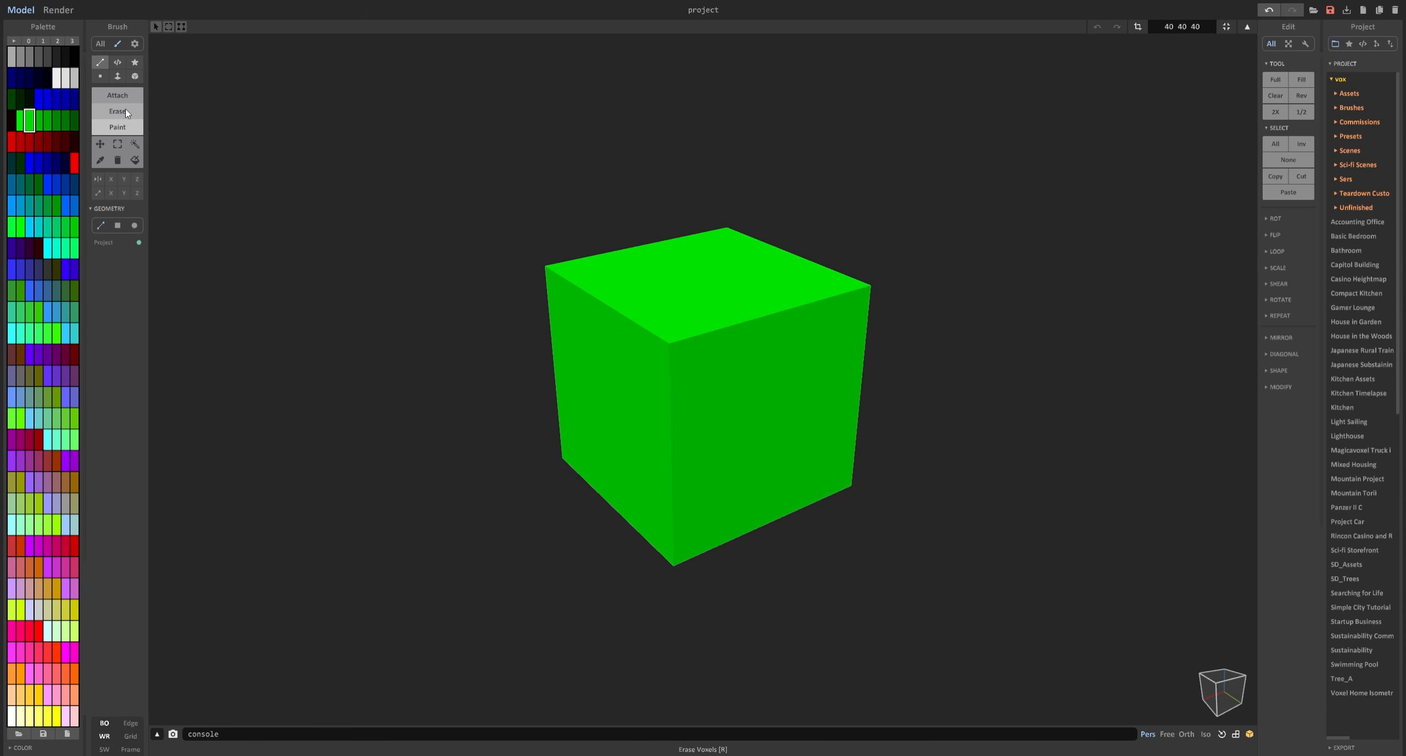
left_click(126, 111)
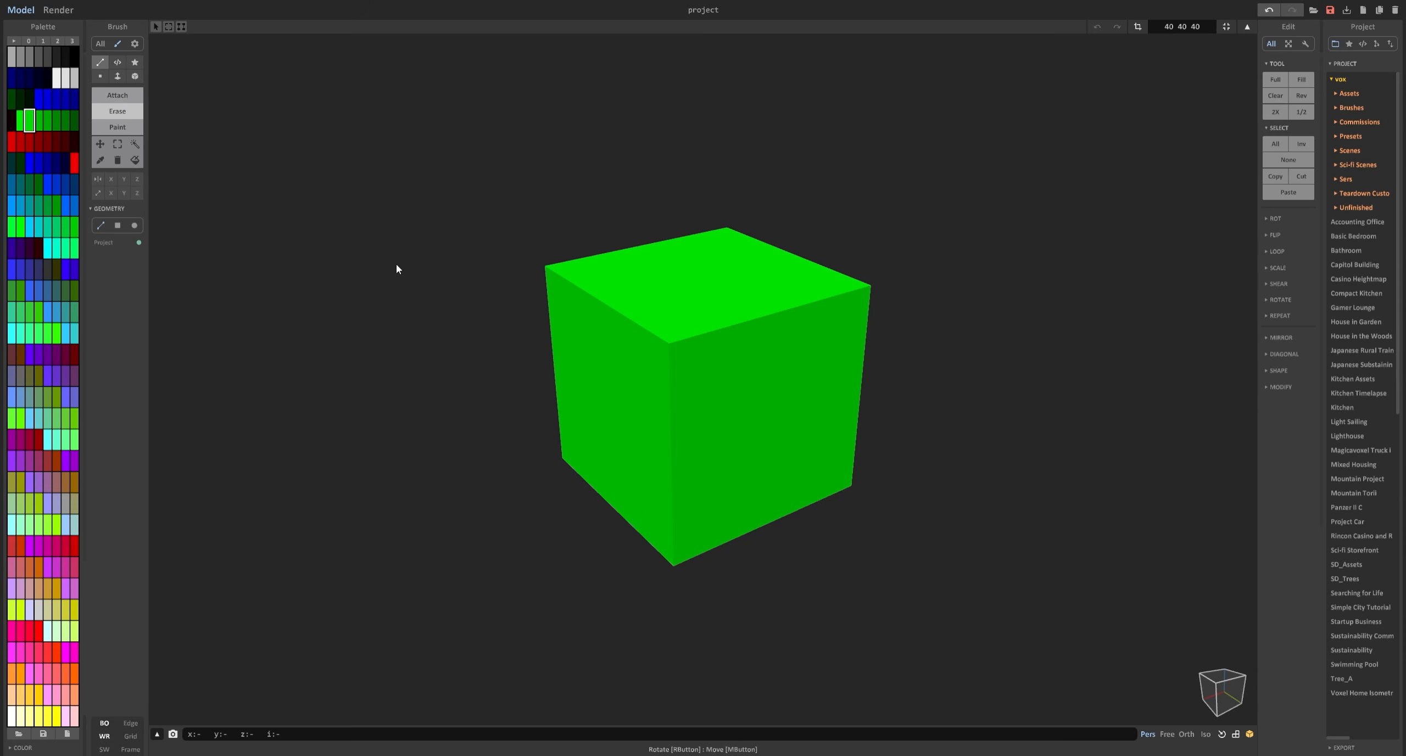
right_click_drag(395, 267, 581, 373)
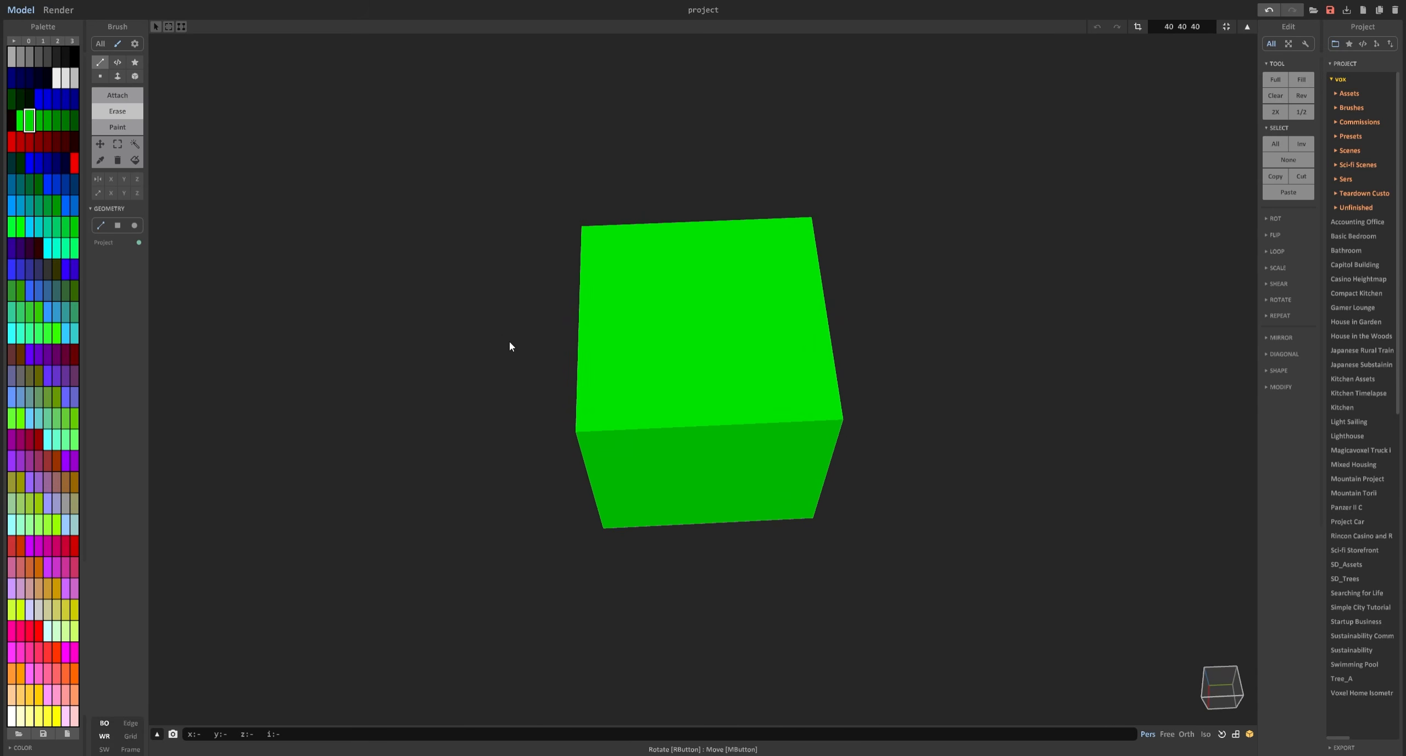
left_click(99, 225)
left_click_drag(584, 228, 841, 417)
left_click_drag(579, 429, 809, 220)
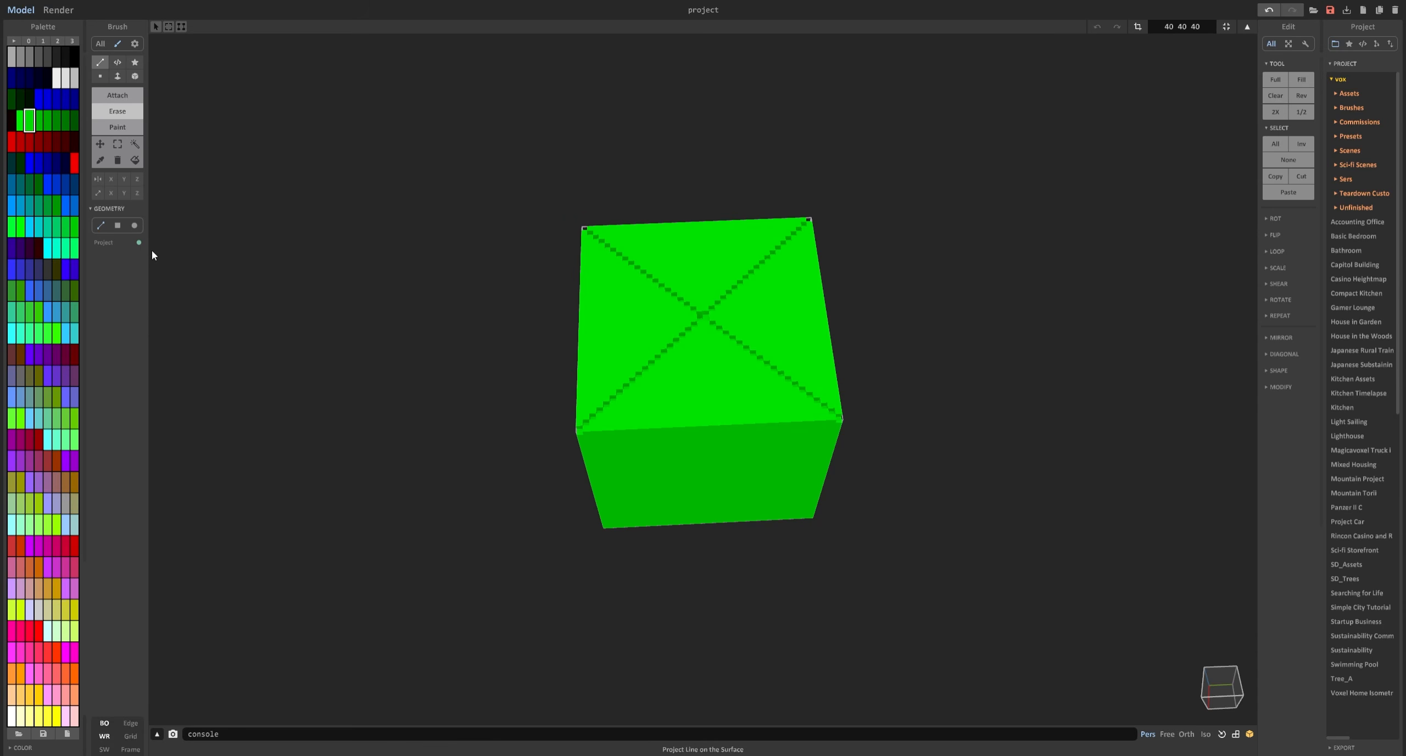
Delete all voxels so the 40 × 40 × 40 volume is empty.
right_click_drag(611, 386, 615, 365)
key("Delete")
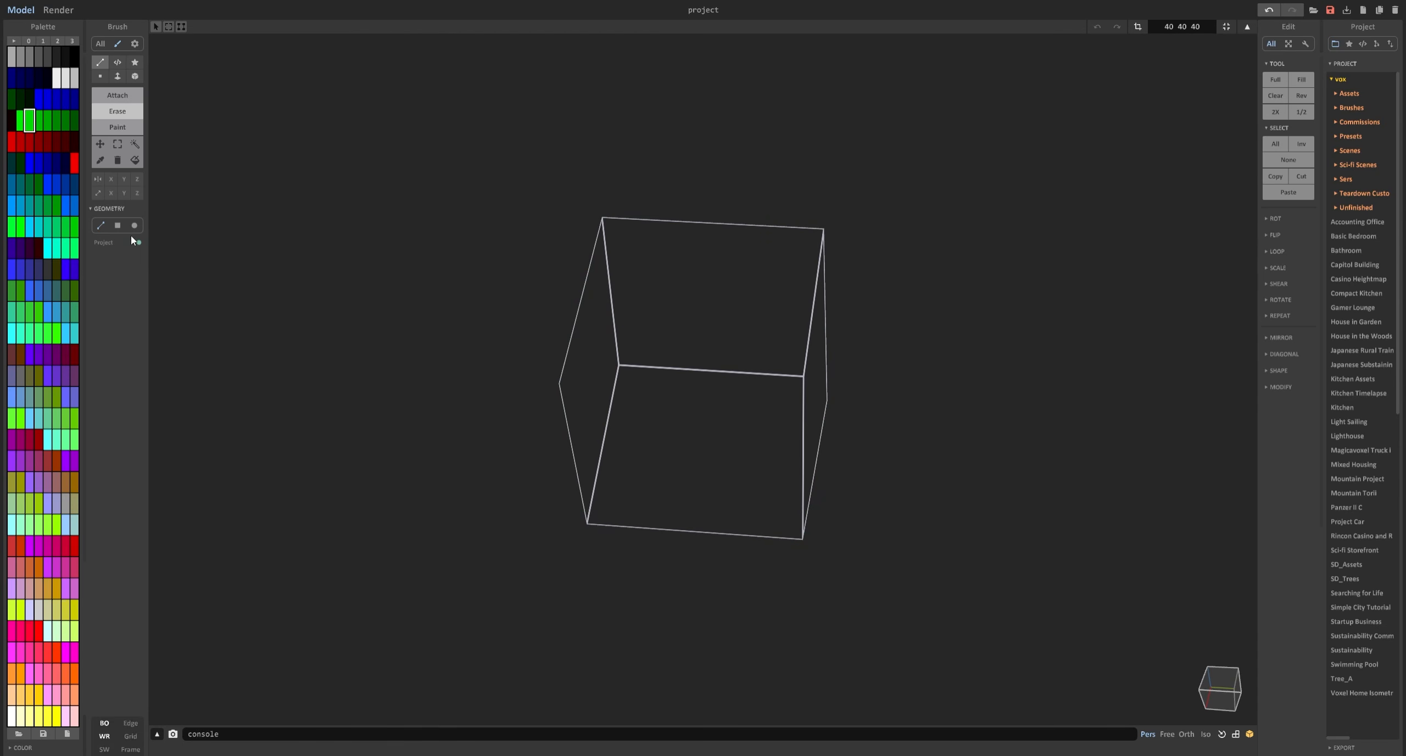
right_click_drag(602, 258, 611, 231)
scroll(612, 231, "up", 4)
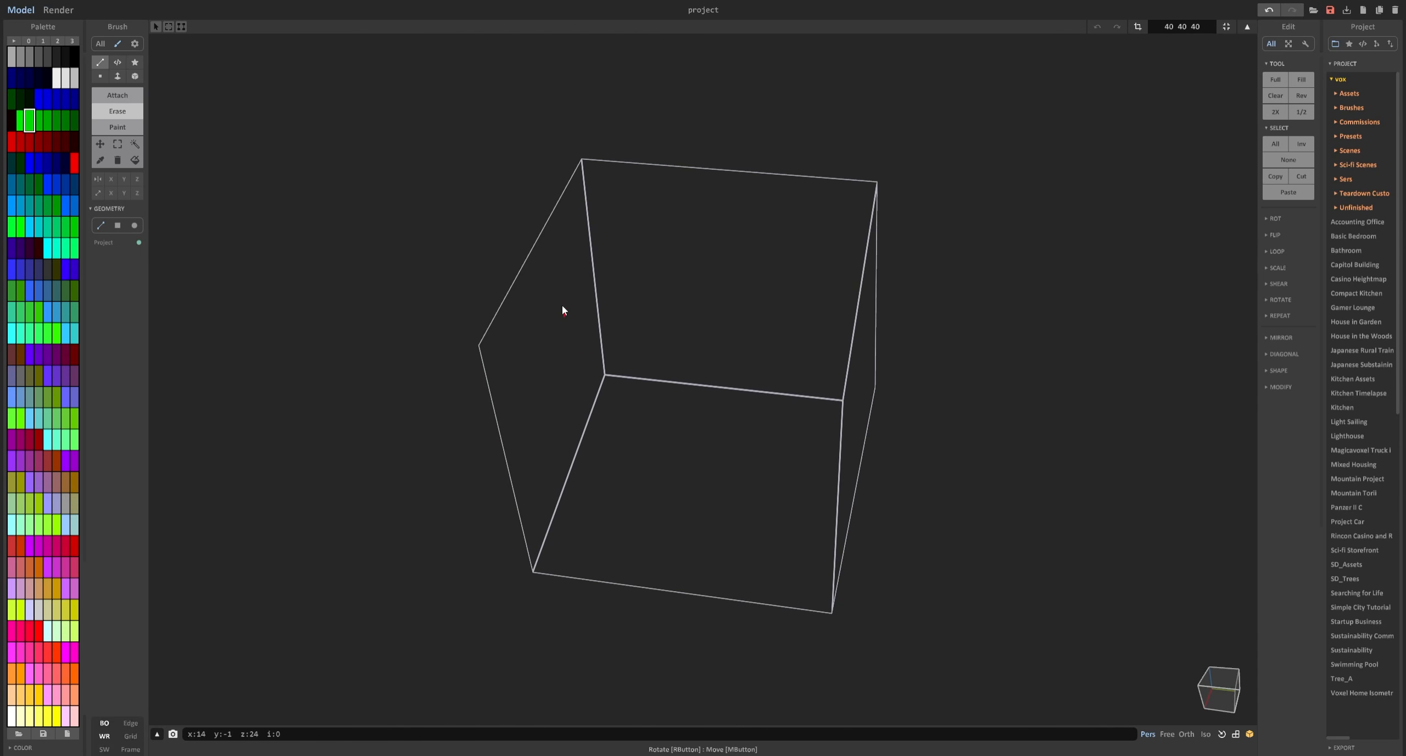
Try attaching a line from the wall to the floor of the empty volume and undo it.
left_click(117, 96)
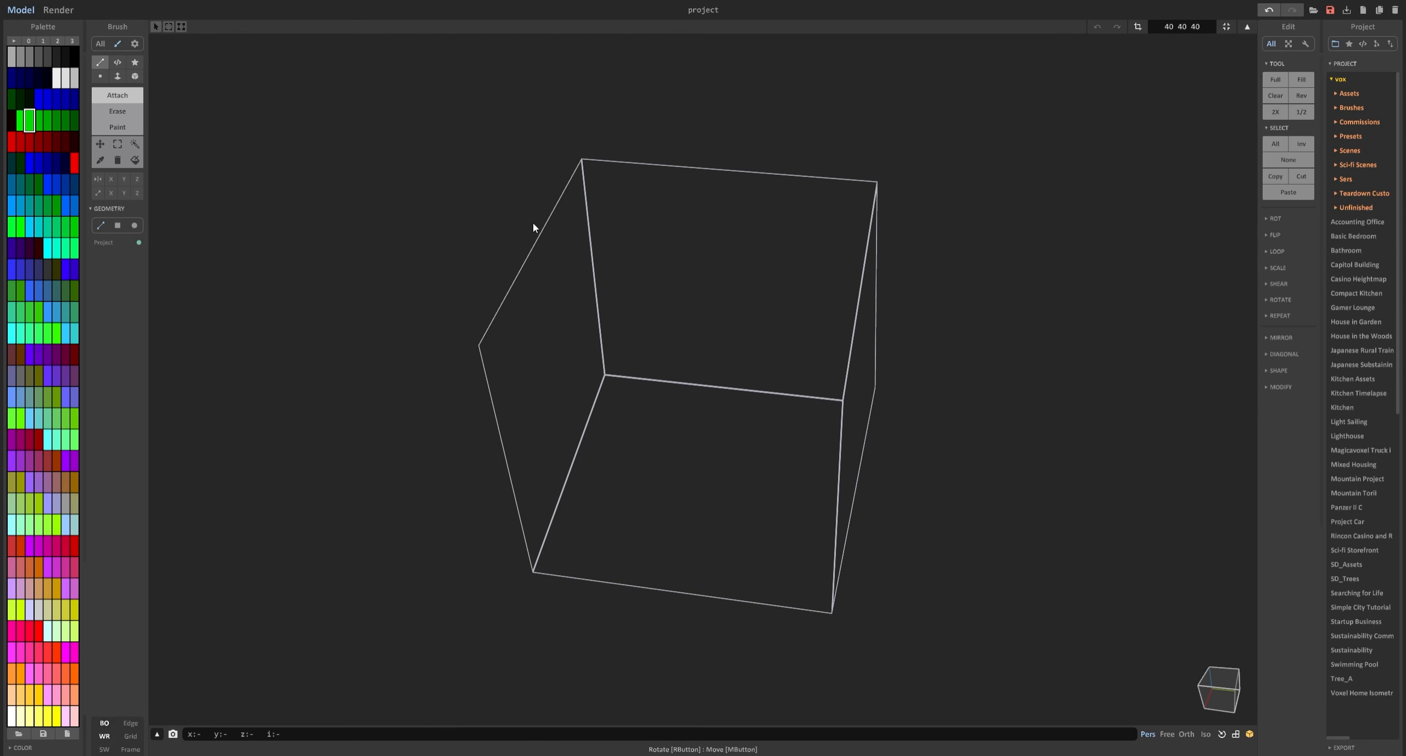
left_click(596, 260)
left_click(688, 468)
right_click_drag(690, 470, 722, 479)
key("ctrl+z")
key("ctrl+z")
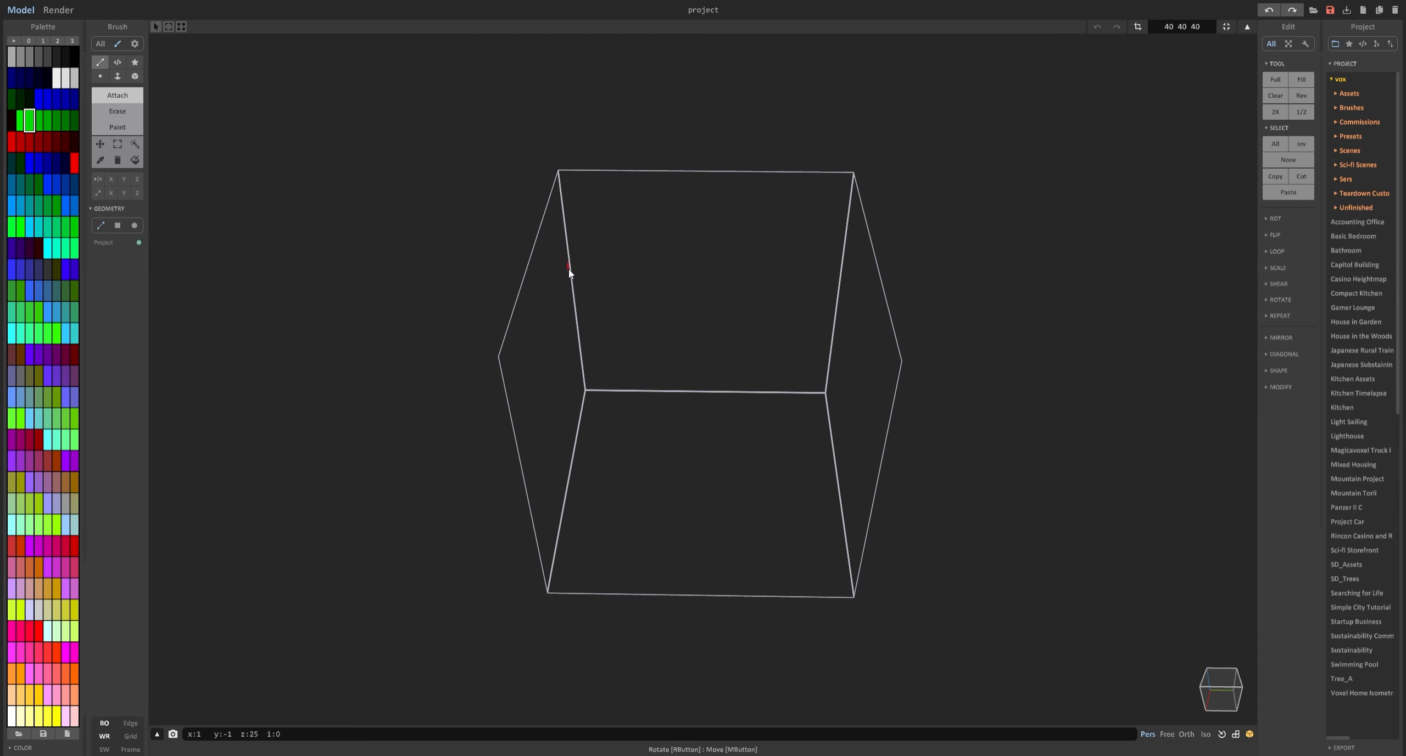
Attach a projected green line running down the side wall and across the floor, check it from several angles, and undo it.
left_click_drag(572, 273, 712, 487)
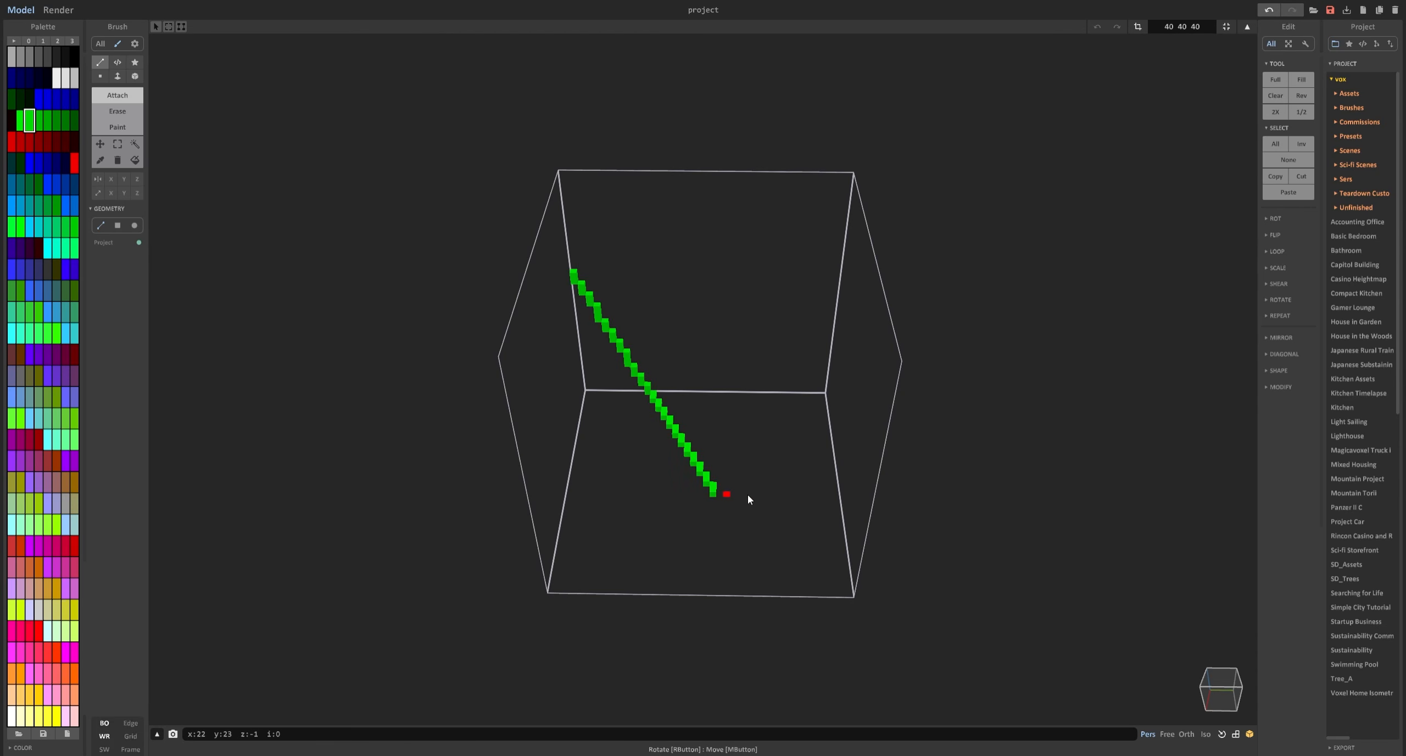
right_click_drag(616, 440, 711, 358)
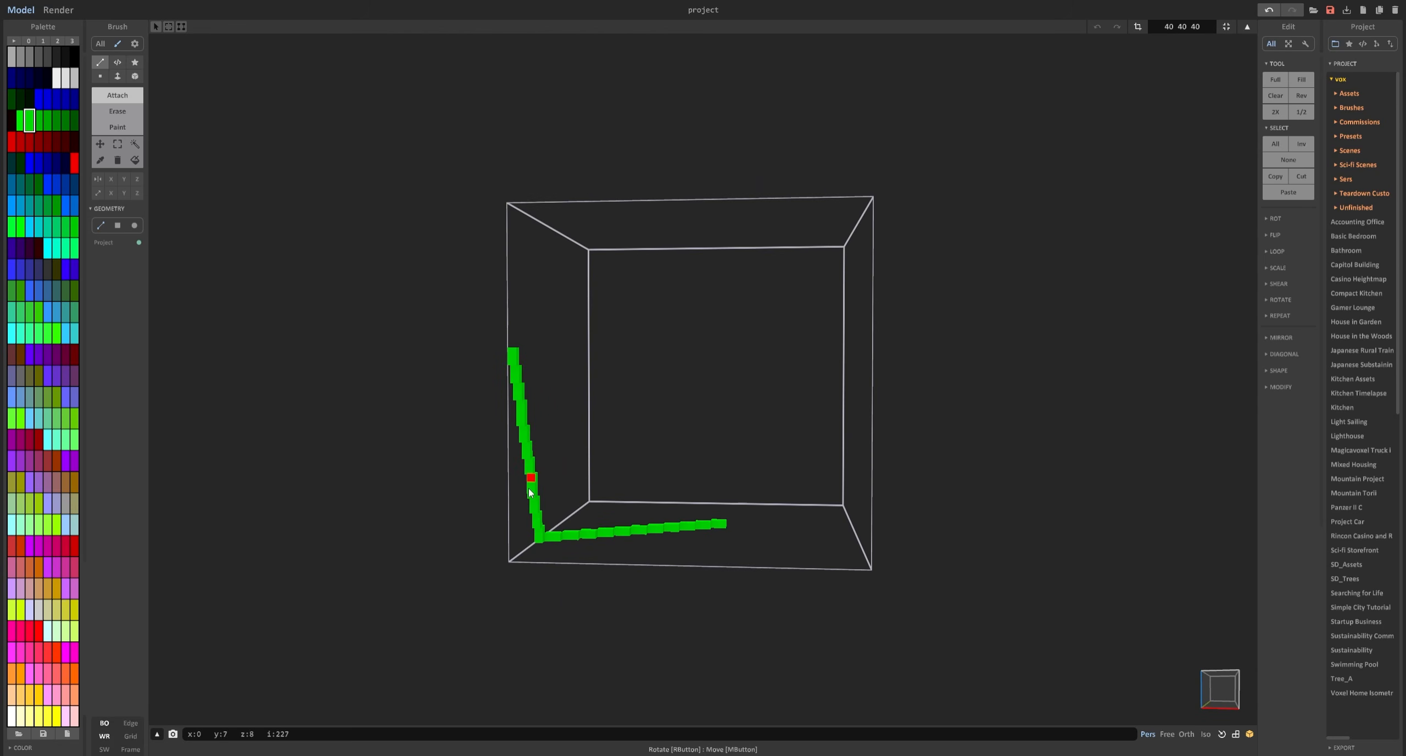
right_click_drag(729, 524, 668, 541)
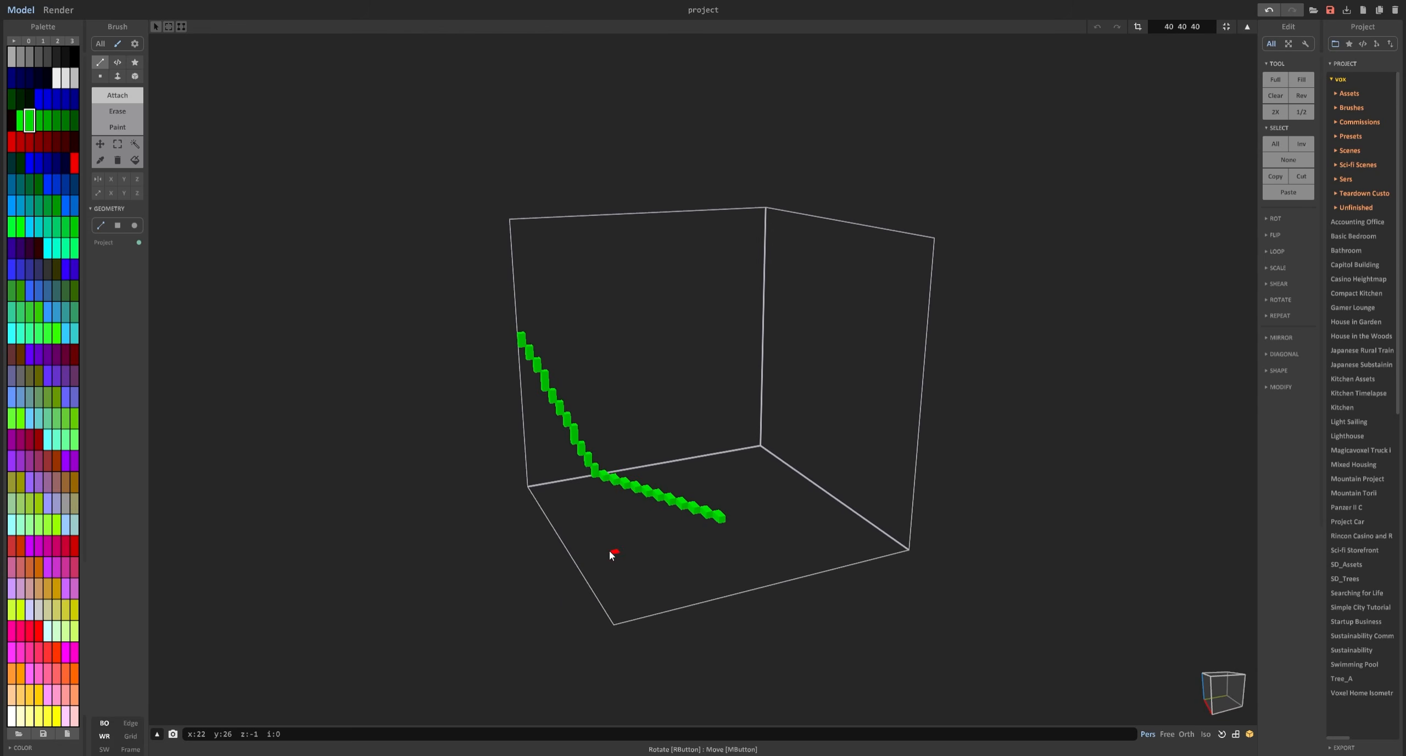
key("ctrl+z")
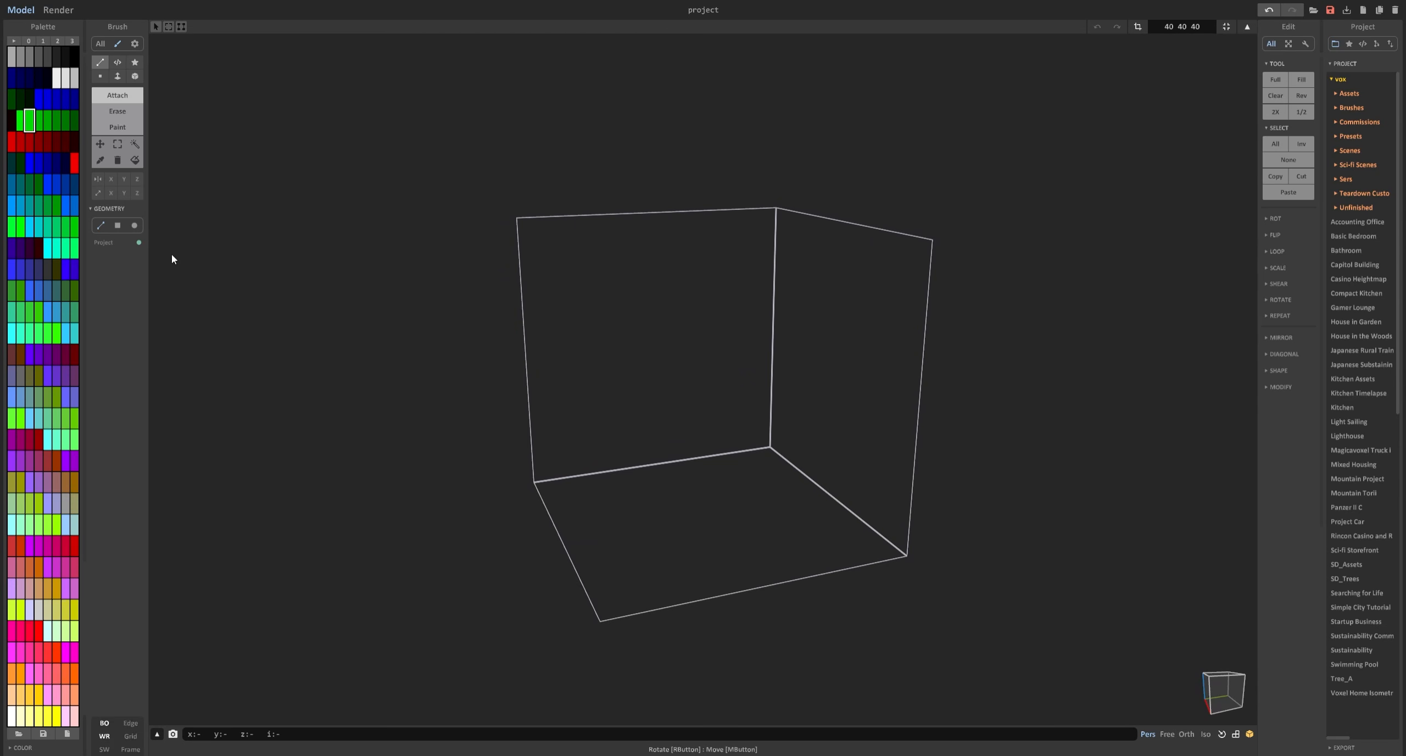
Turn off the line's Project option and attach a straight green line through the air from the side wall to the floor.
left_click(138, 243)
right_click_drag(560, 352, 509, 389)
left_click_drag(586, 296, 712, 507)
right_click_drag(592, 490, 516, 388)
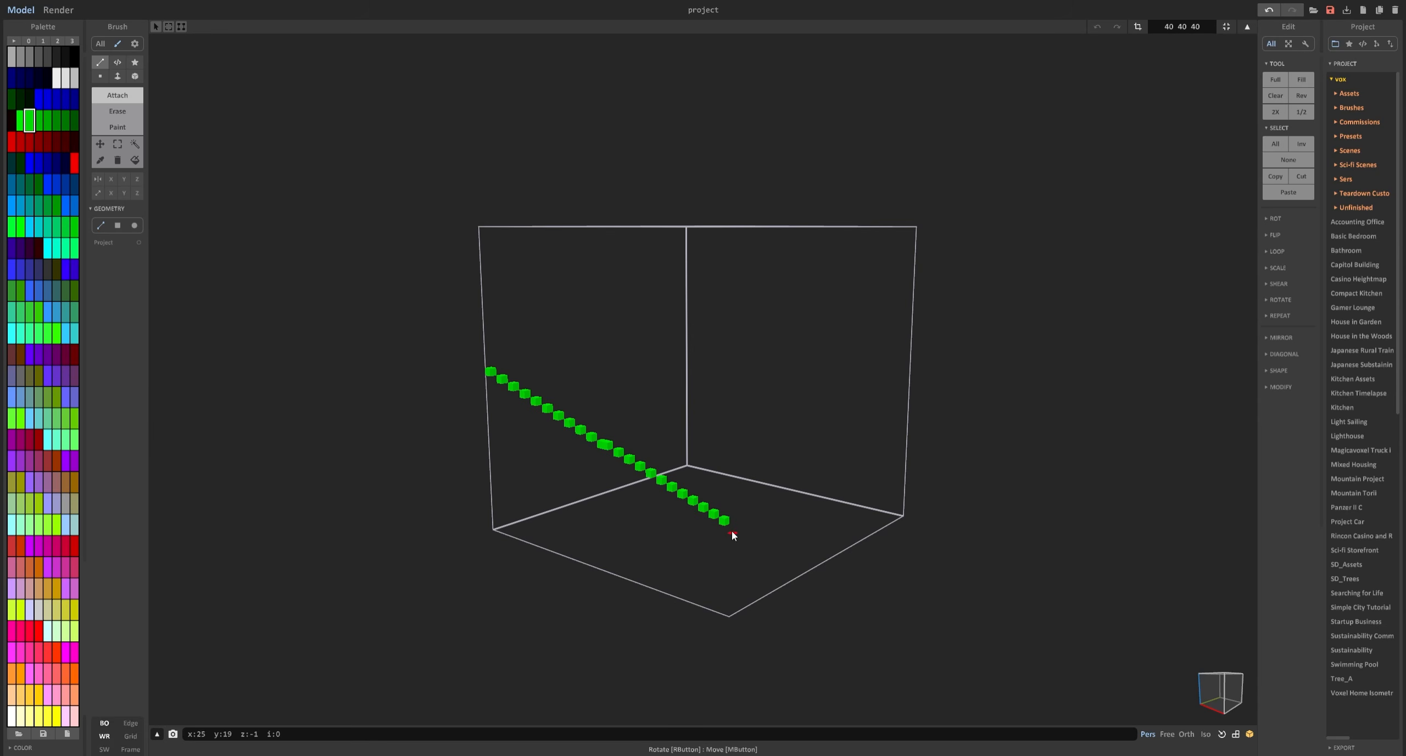
right_click_drag(737, 529, 534, 528)
Delete the line and attach a filled green square on the floor with the Square geometry brush.
key("Delete")
left_click(118, 226)
right_click_drag(631, 423, 671, 430)
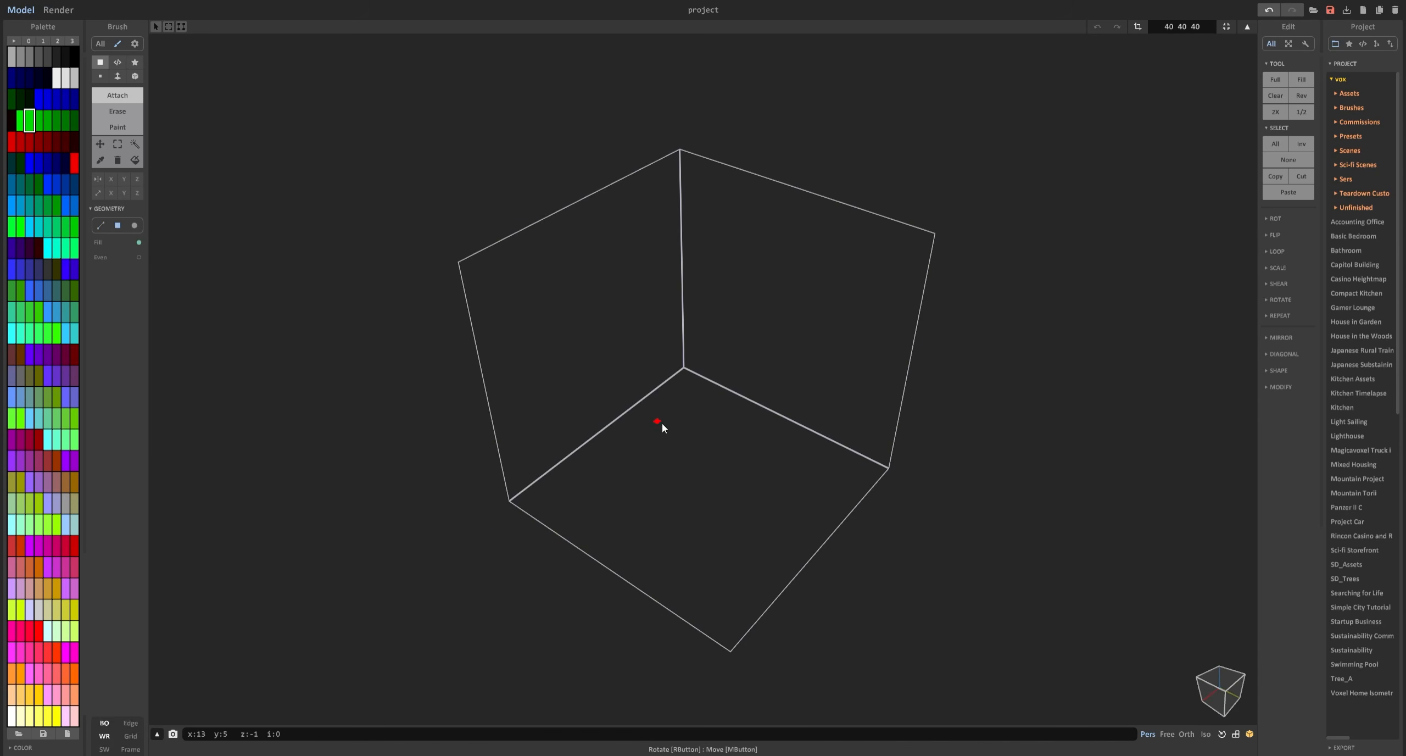
mouse_move(708, 464)
left_mouse_down()
mouse_move(731, 489)
mouse_move(729, 461)
left_mouse_up()
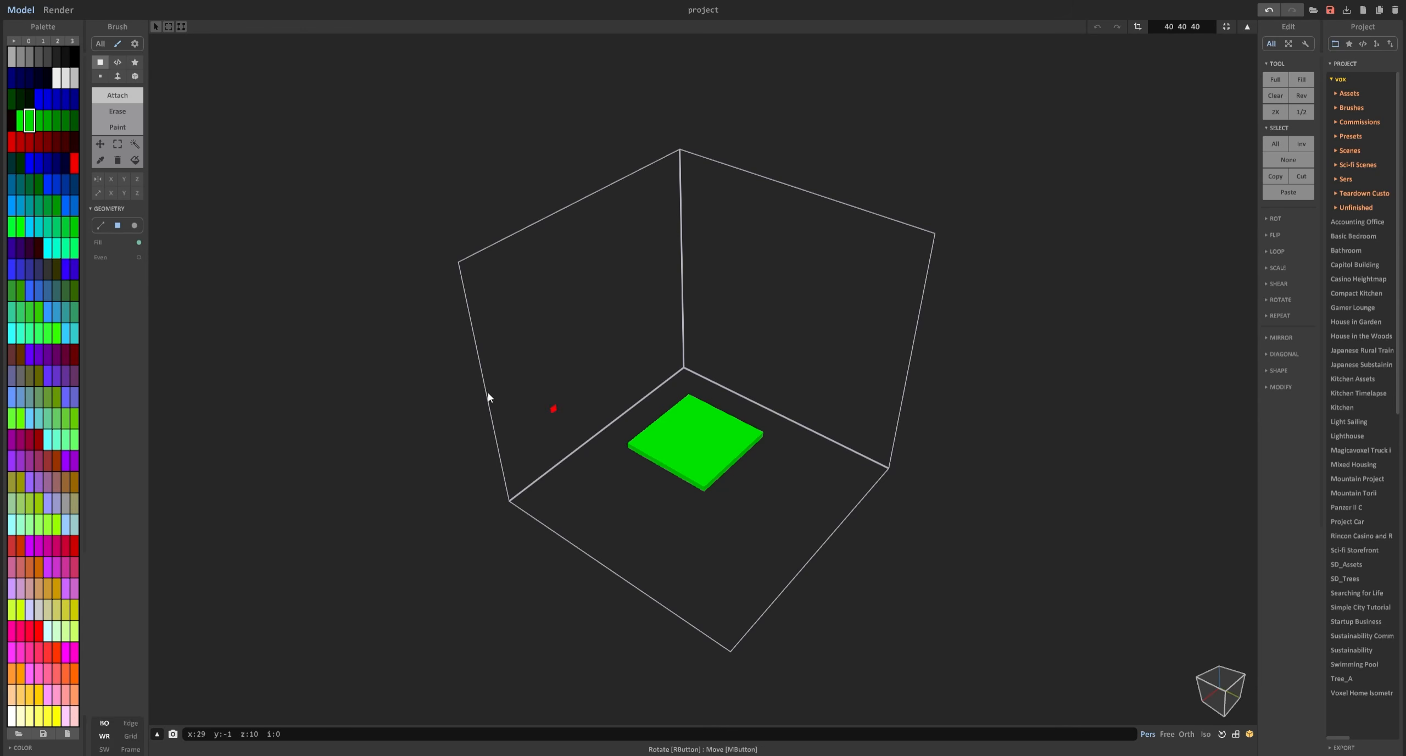
Turn off the Fill option and attach a second green square of radius 6 with an open centre beside the first one.
left_click(139, 243)
right_click_drag(560, 467, 698, 489)
left_click_drag(736, 510, 766, 543)
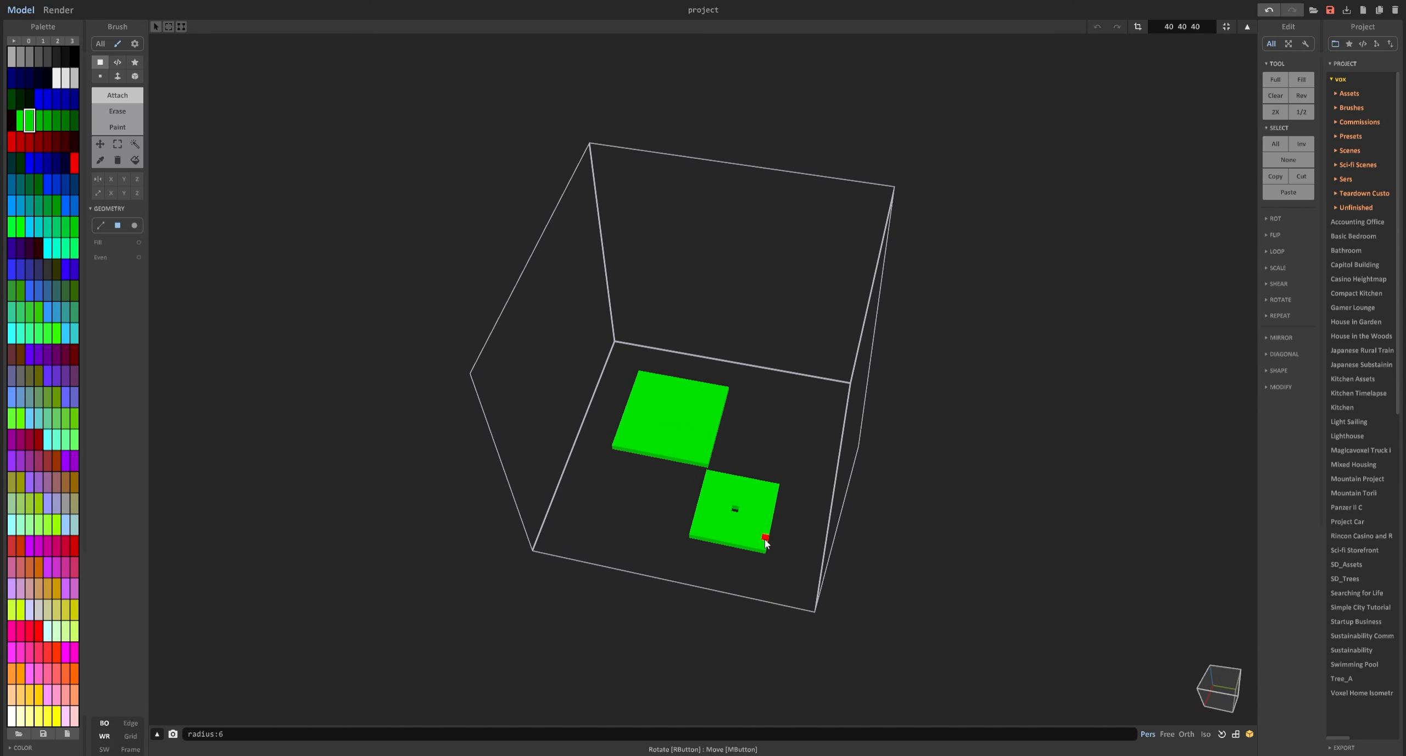
Extrude a pillar 18 layers up from the second square's centre with the Face brush.
left_click(117, 76)
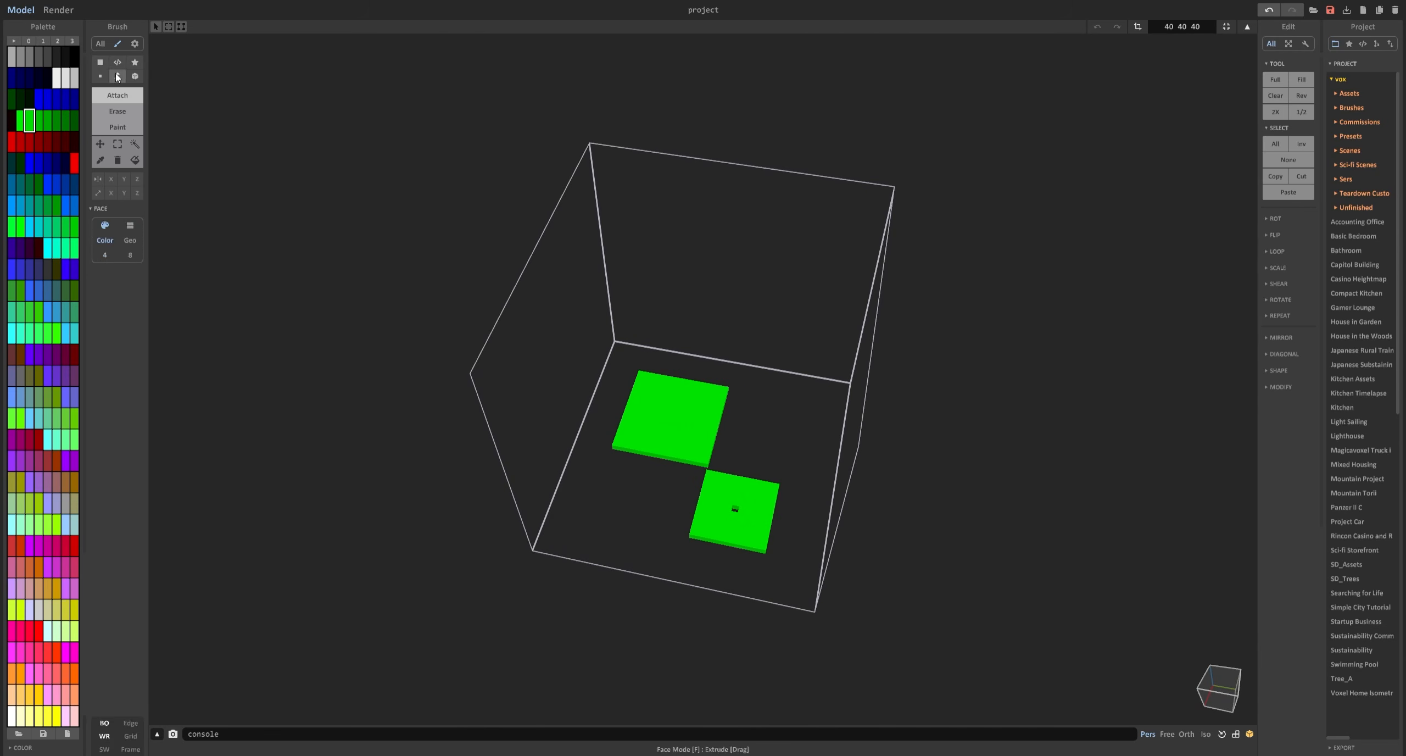
scroll(769, 488, "up", 3)
left_click_drag(754, 585, 764, 489)
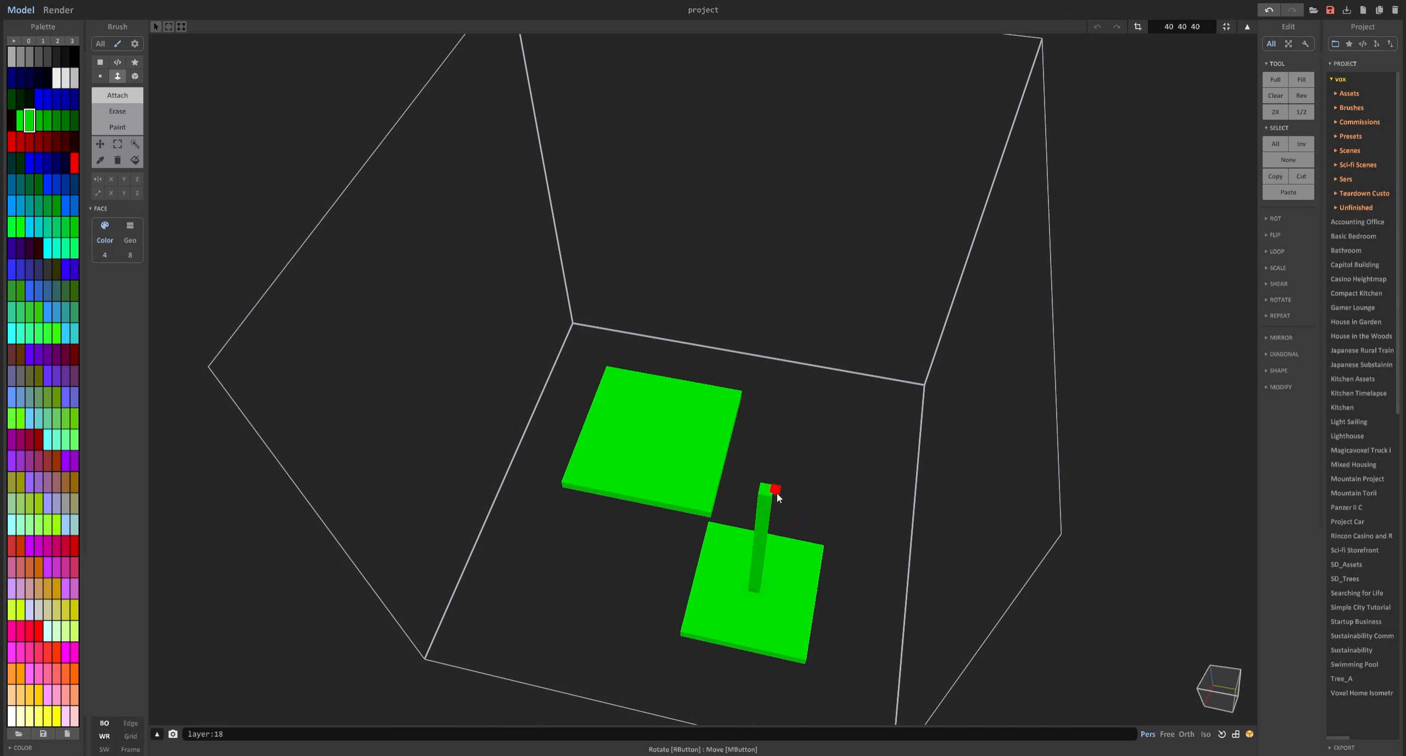
right_click_drag(767, 536, 713, 485)
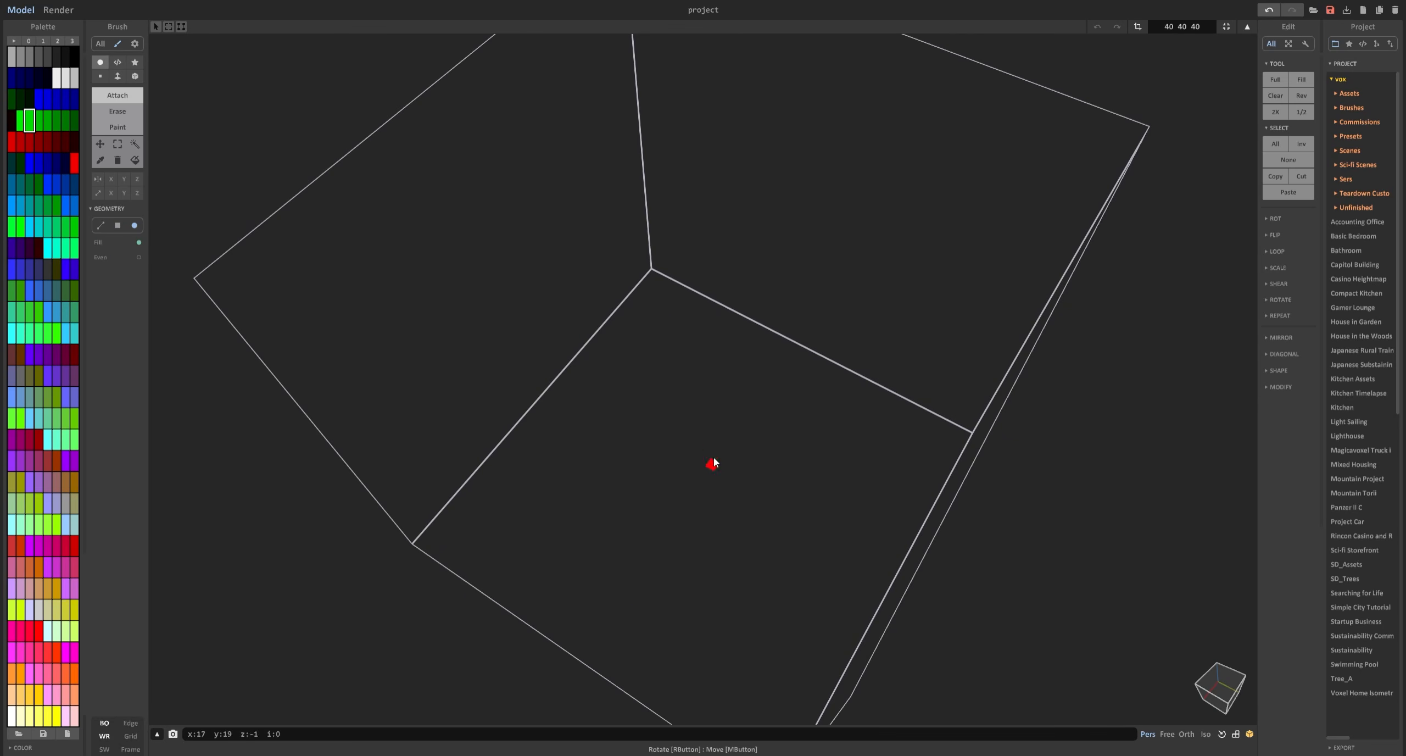
Attach a filled green circle on the empty floor and a larger circle with the Fill option off.
mouse_move(713, 463)
left_mouse_down()
mouse_move(730, 510)
mouse_move(762, 520)
mouse_move(751, 492)
mouse_move(763, 533)
mouse_move(753, 507)
left_mouse_up()
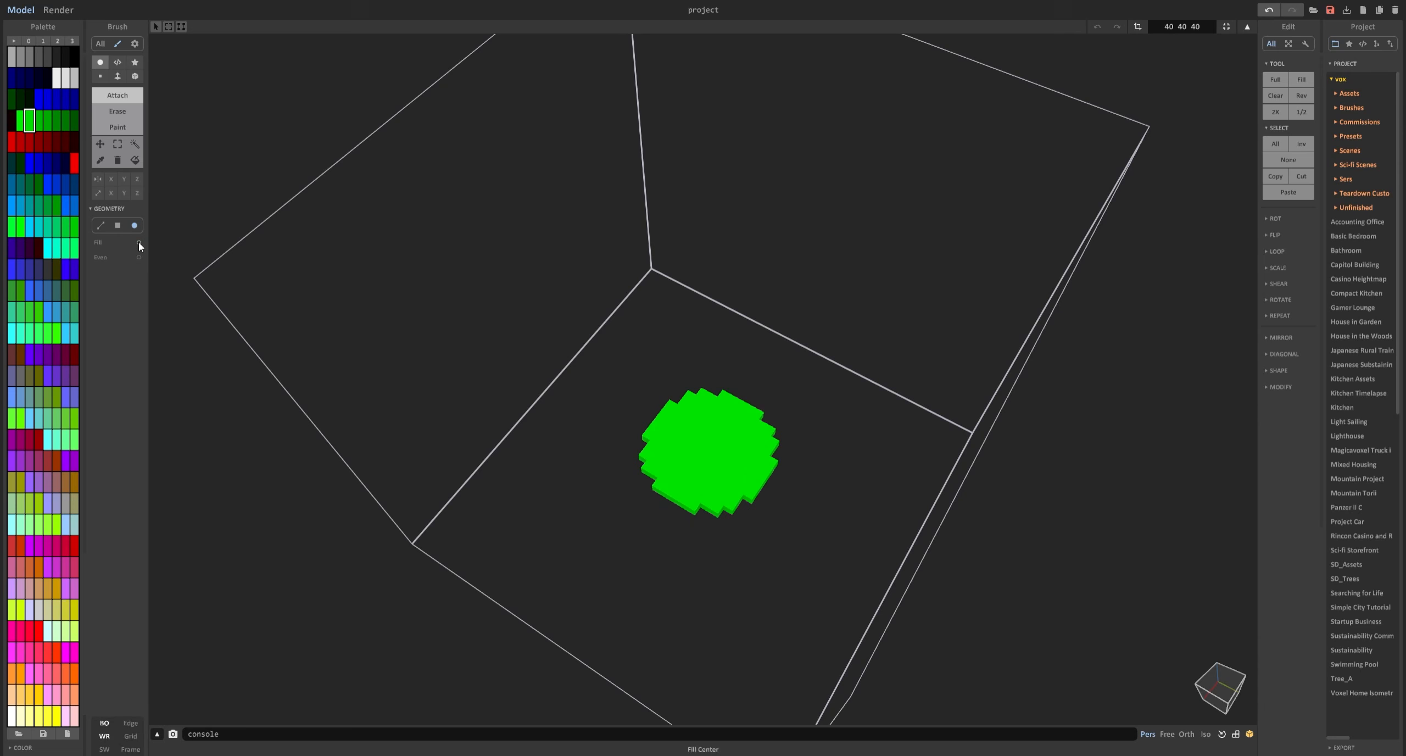
left_click_drag(694, 476, 675, 452)
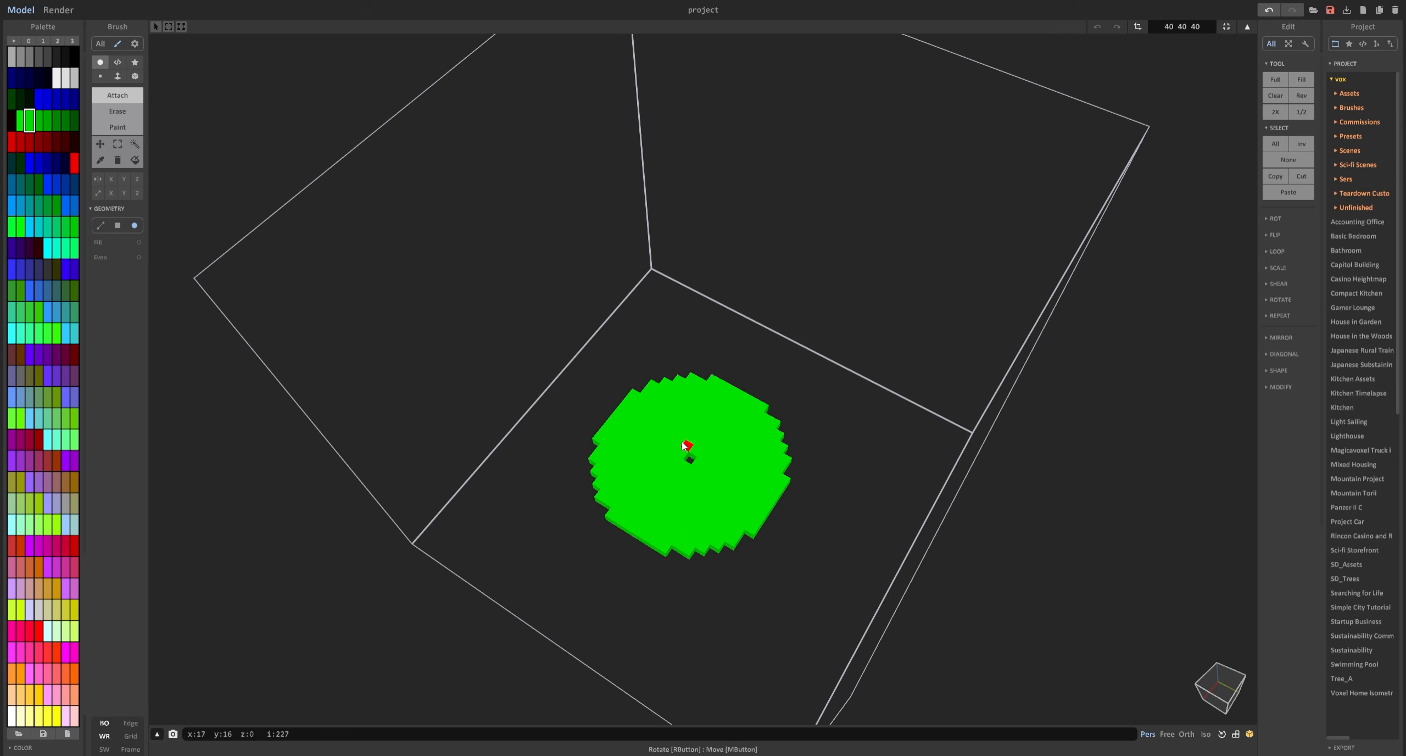
Draw a freehand looping green path across the floor and walls of the empty volume with the 3D Voxel brush at size 1.
left_click(100, 76)
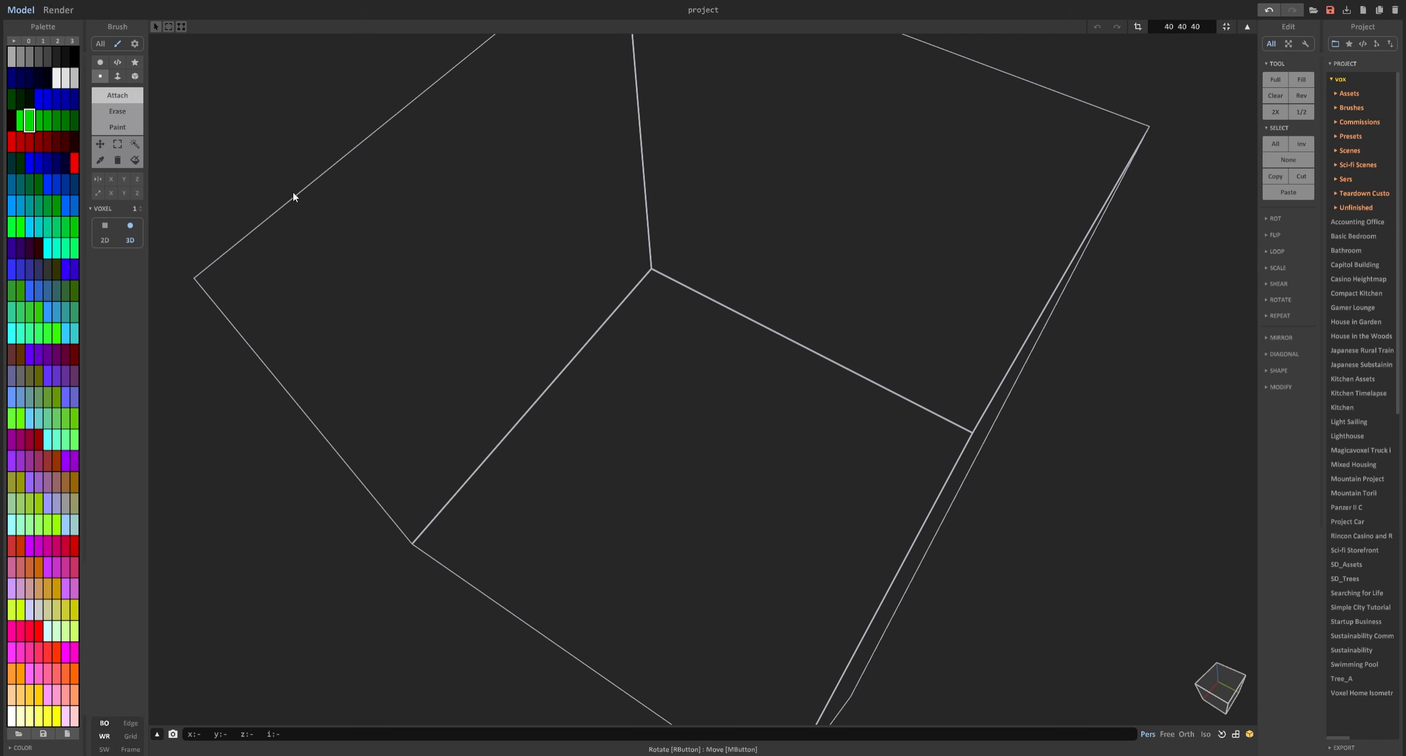
mouse_move(575, 417)
left_mouse_down()
mouse_move(852, 339)
mouse_move(729, 516)
mouse_move(620, 413)
mouse_move(541, 482)
mouse_move(769, 555)
mouse_move(895, 503)
mouse_move(710, 650)
mouse_move(489, 510)
mouse_move(610, 331)
mouse_move(696, 259)
mouse_move(908, 356)
mouse_move(942, 553)
mouse_move(743, 665)
left_mouse_up()
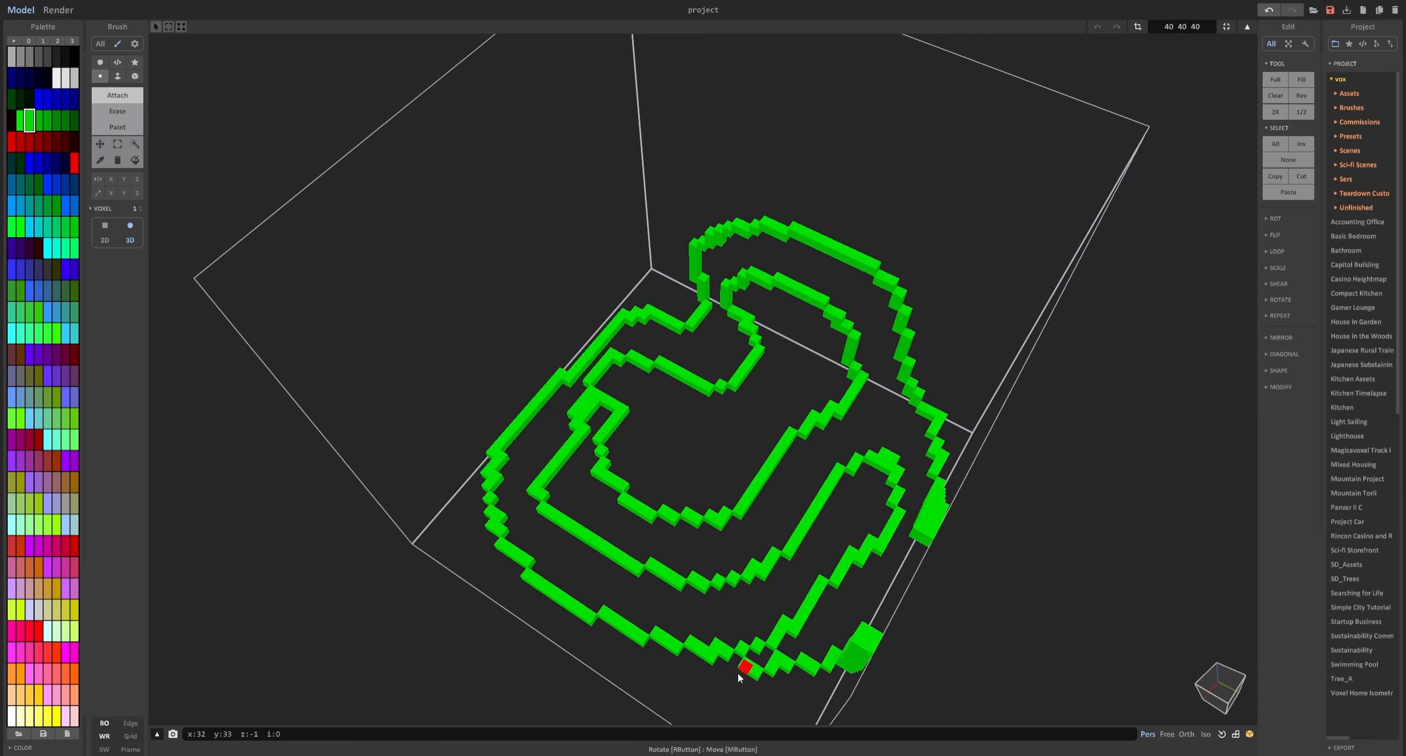
right_click_drag(743, 665, 676, 589)
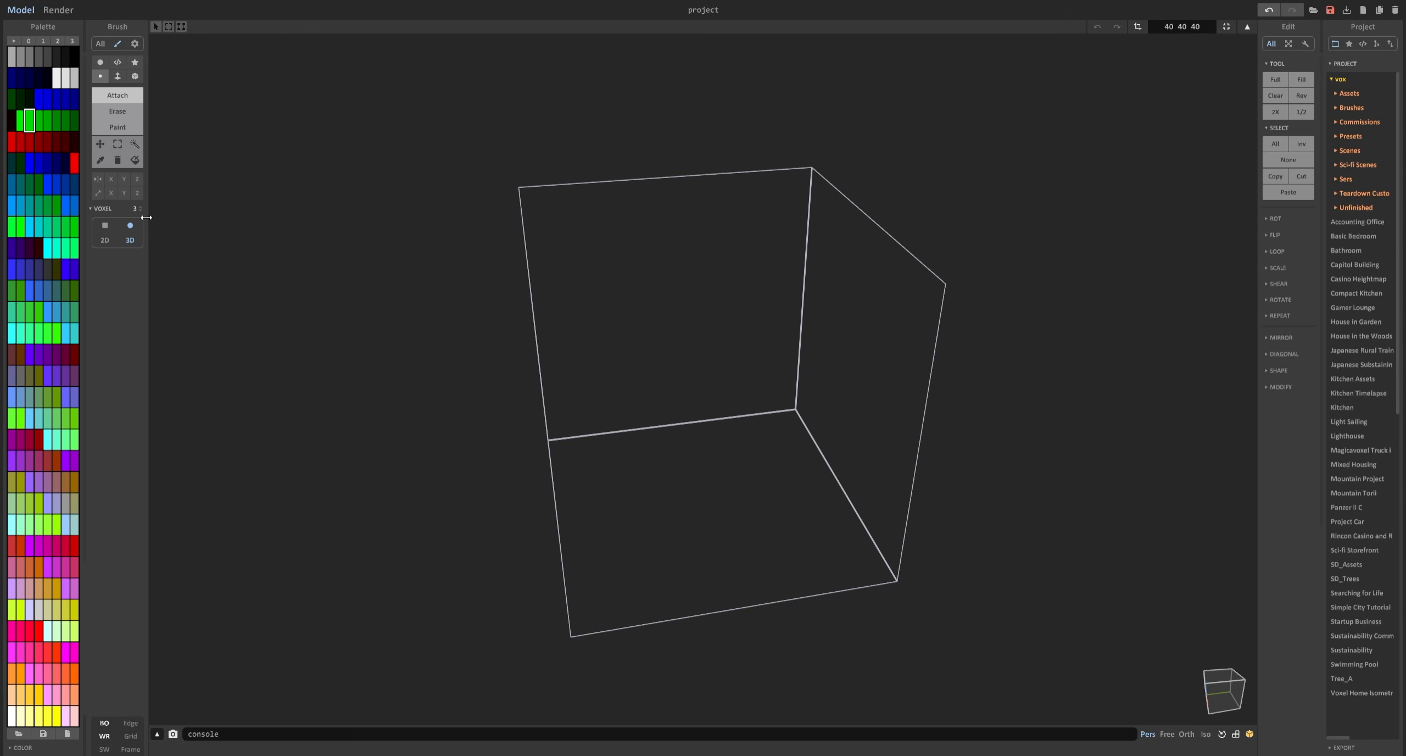
Draw a thick freehand green path over the floor and walls with the spherical 3D Voxel brush at size 5, and undo it.
left_click_drag(137, 209, 138, 207)
left_click(536, 437)
right_click_drag(535, 437, 656, 461)
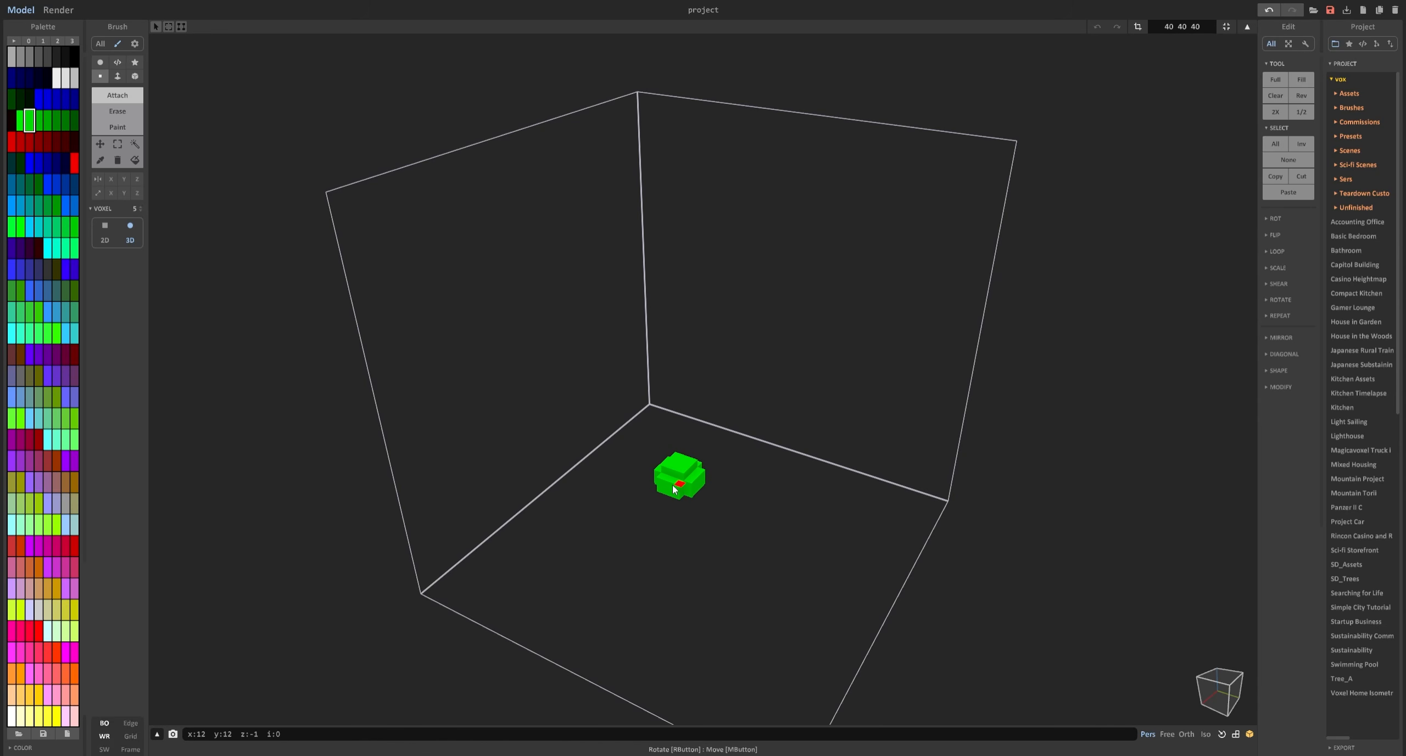
mouse_move(671, 488)
left_mouse_down()
mouse_move(621, 486)
mouse_move(673, 550)
mouse_move(736, 424)
mouse_move(830, 479)
mouse_move(659, 590)
mouse_move(610, 363)
mouse_move(667, 413)
left_mouse_up()
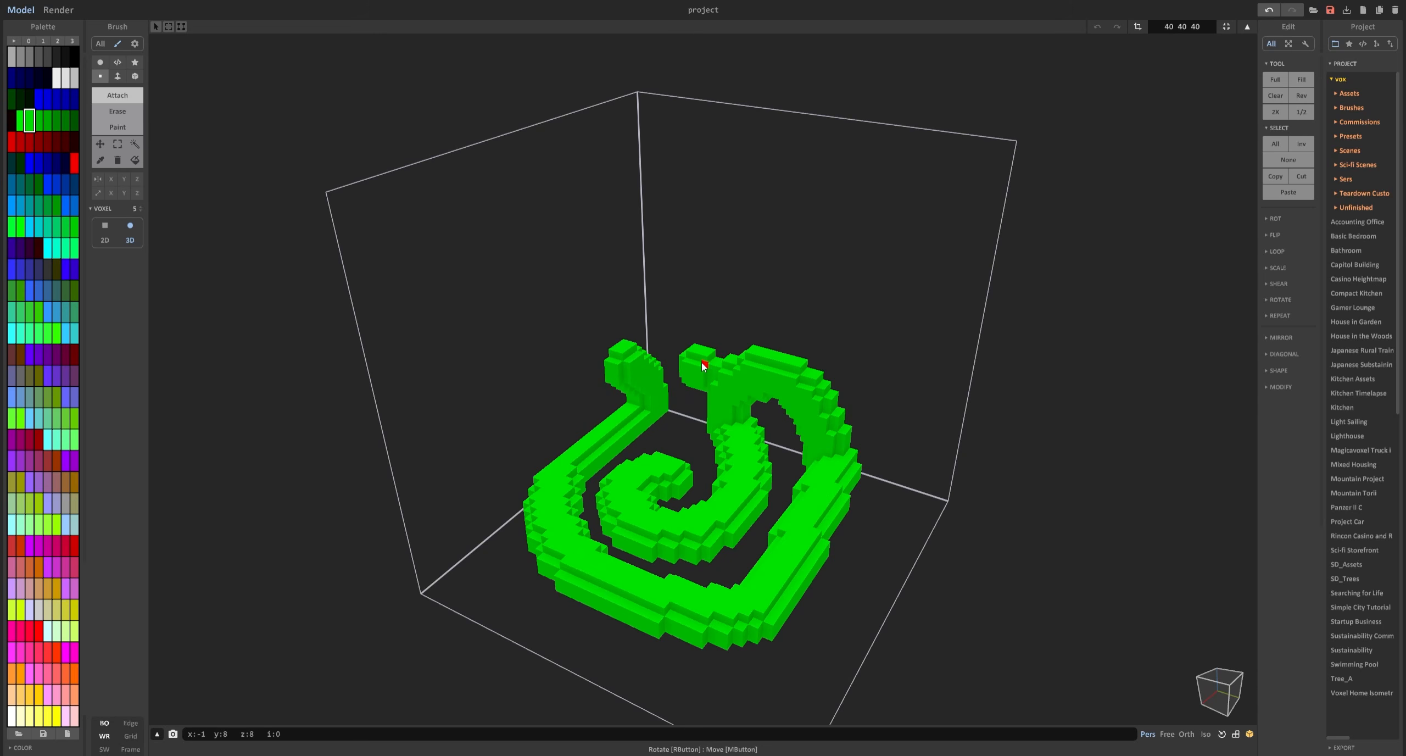
key("ctrl+z")
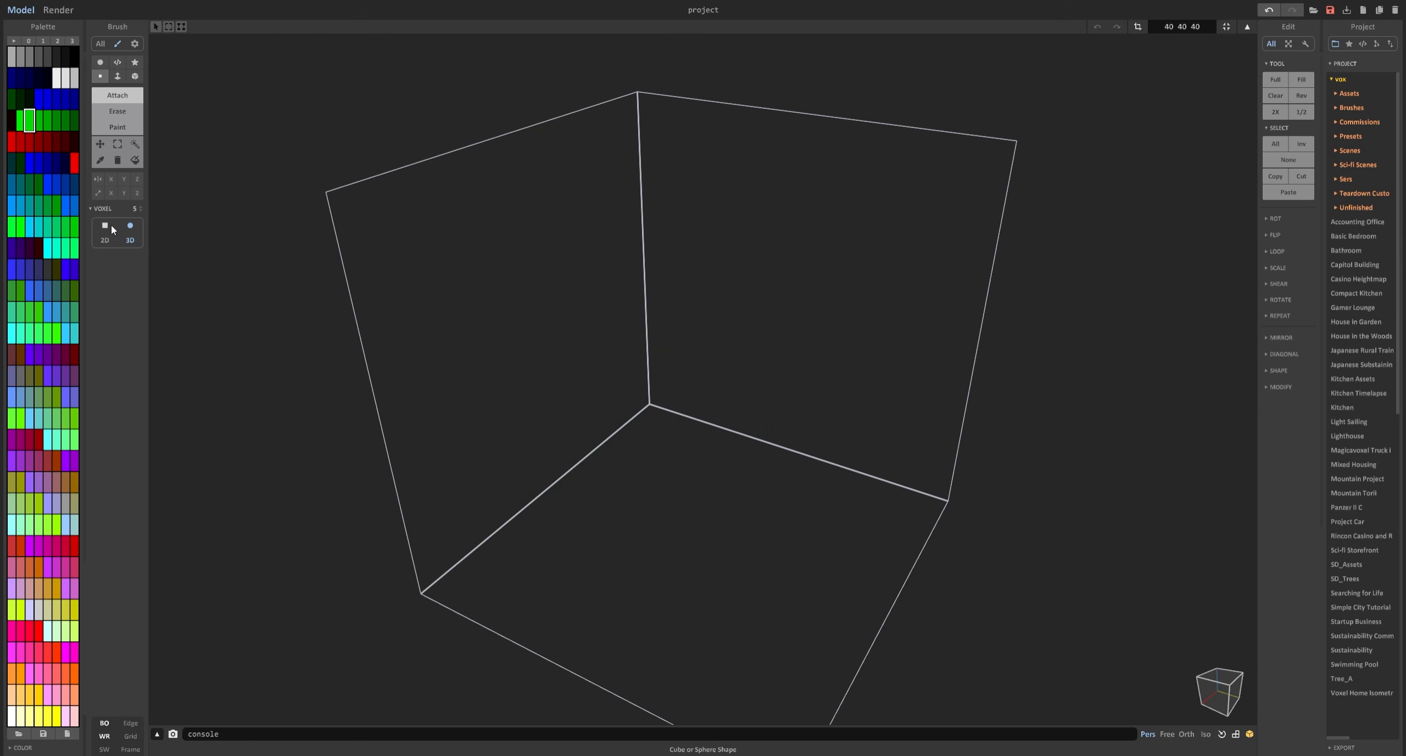
Switch the Voxel brush to the cube shape and draw two freehand strokes on the floor, undoing each one.
left_click(109, 225)
left_click_drag(638, 460, 723, 457)
key("ctrl+z")
mouse_move(604, 472)
left_mouse_down()
mouse_move(686, 461)
mouse_move(724, 614)
mouse_move(788, 643)
mouse_move(552, 559)
mouse_move(699, 404)
mouse_move(818, 407)
left_mouse_up()
key("ctrl+z")
Attach green layers to the empty floor with the Face brush and extrude them upward to almost the full height of the volume.
left_click(118, 76)
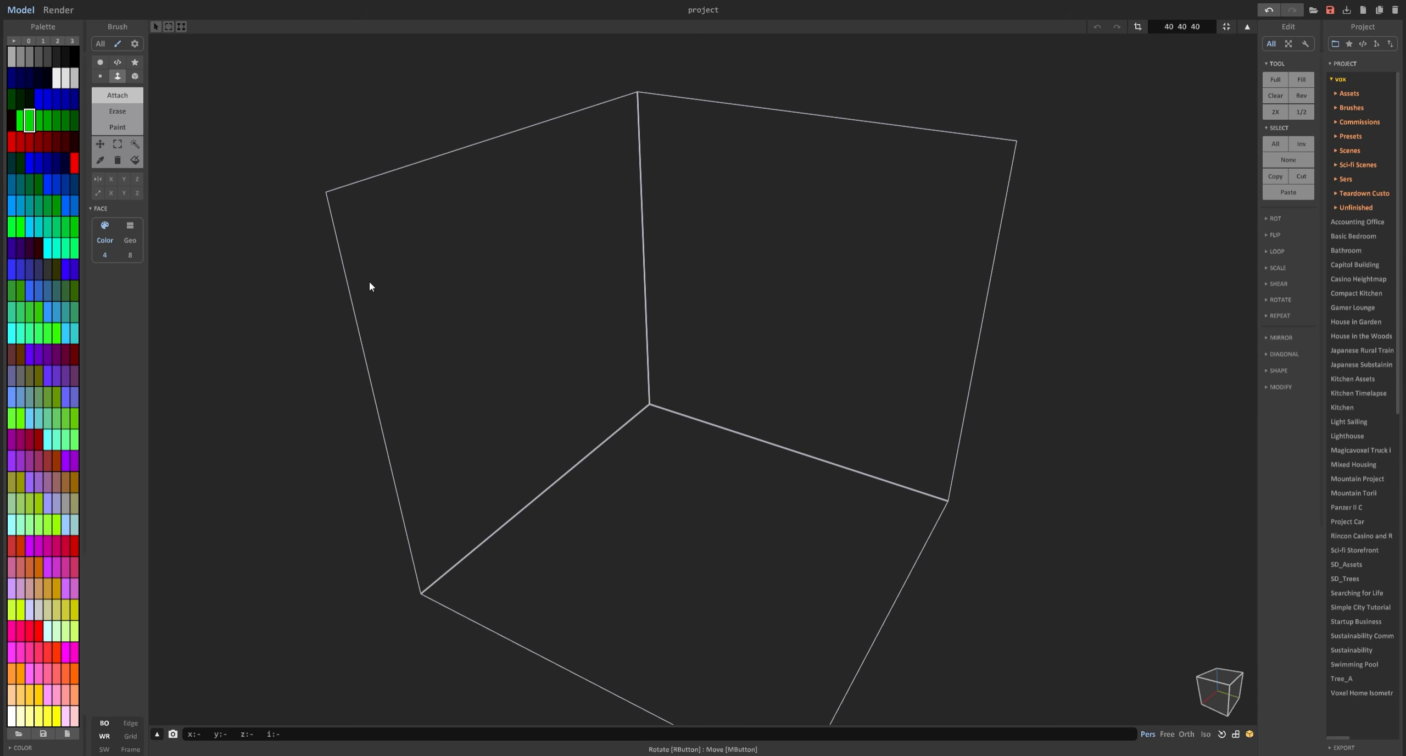
left_click(651, 482)
mouse_move(653, 481)
left_mouse_down()
mouse_move(662, 373)
mouse_move(629, 219)
mouse_move(659, 494)
left_mouse_up()
right_click_drag(657, 477, 605, 467)
scroll(605, 467, "down", 3)
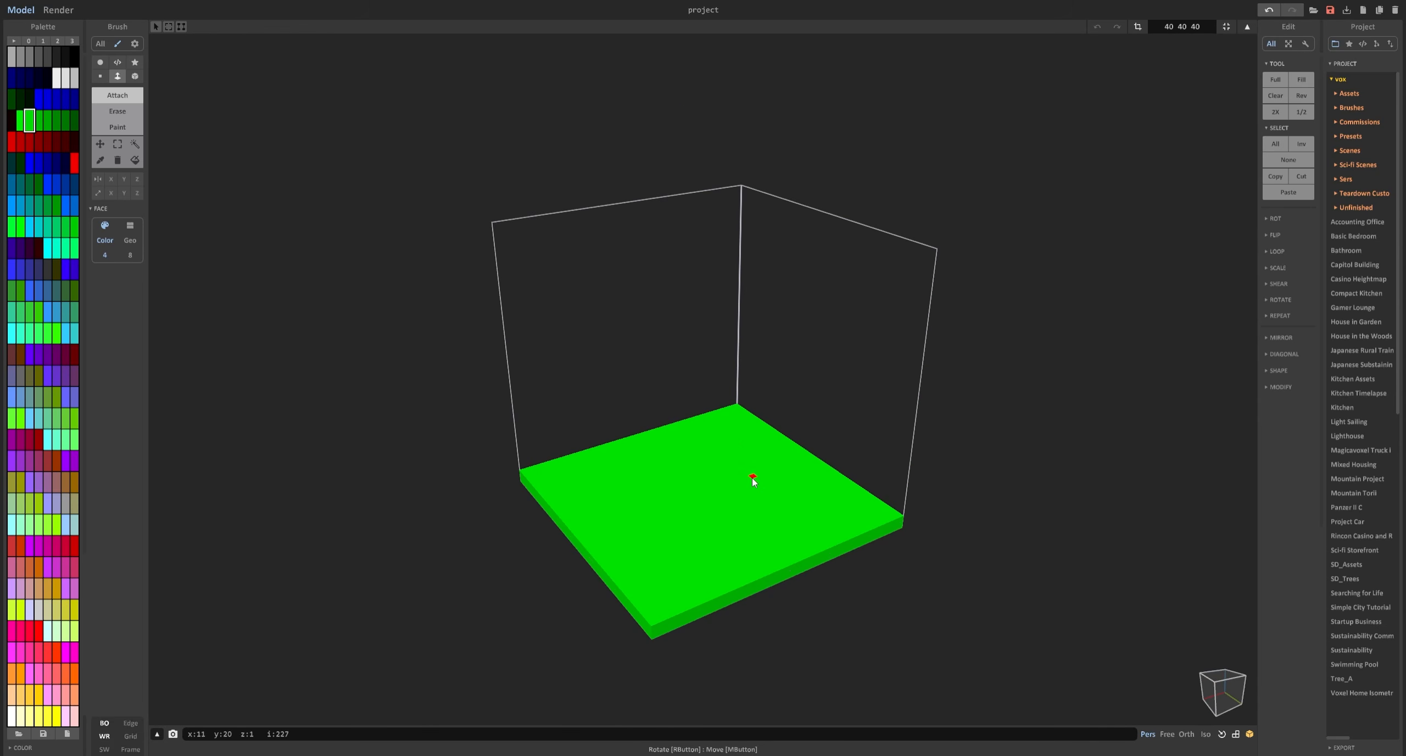
left_click_drag(725, 509, 730, 256)
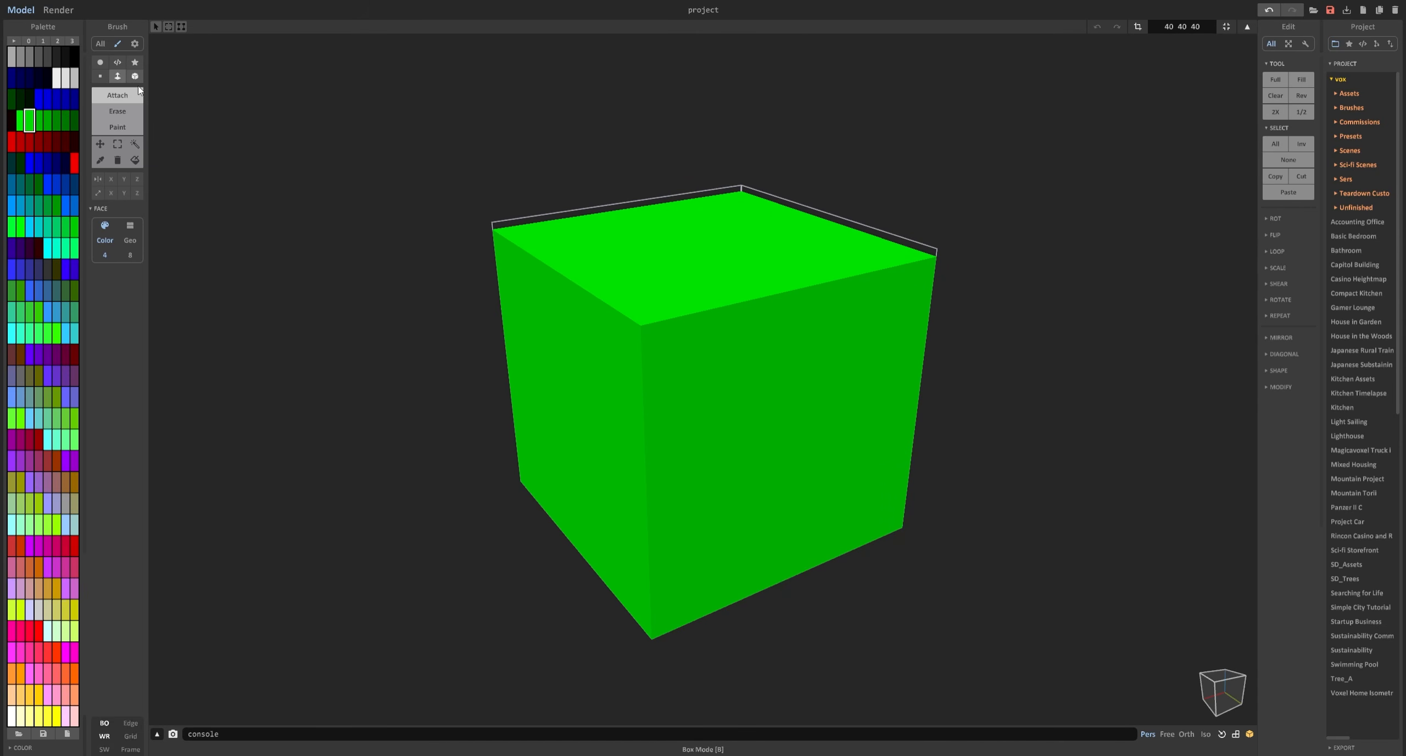
Clear the model and attach a green layer to each of the four walls and to the floor with the Face brush.
right_click_drag(578, 290, 611, 312)
scroll(626, 310, "down", 4)
key("Delete")
left_click(651, 371)
left_click(773, 359)
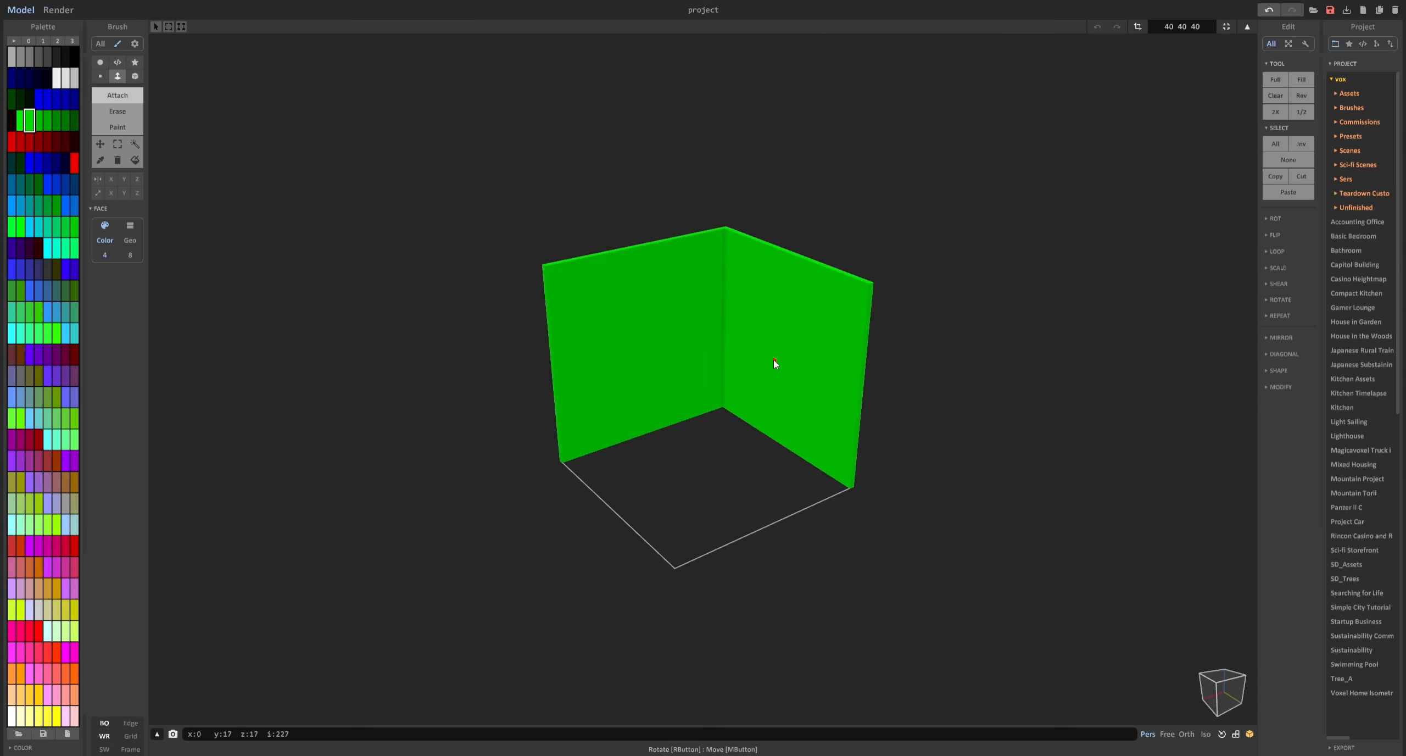
right_click_drag(724, 411, 811, 441)
left_click(758, 389)
right_click_drag(758, 389, 837, 413)
left_click(787, 340)
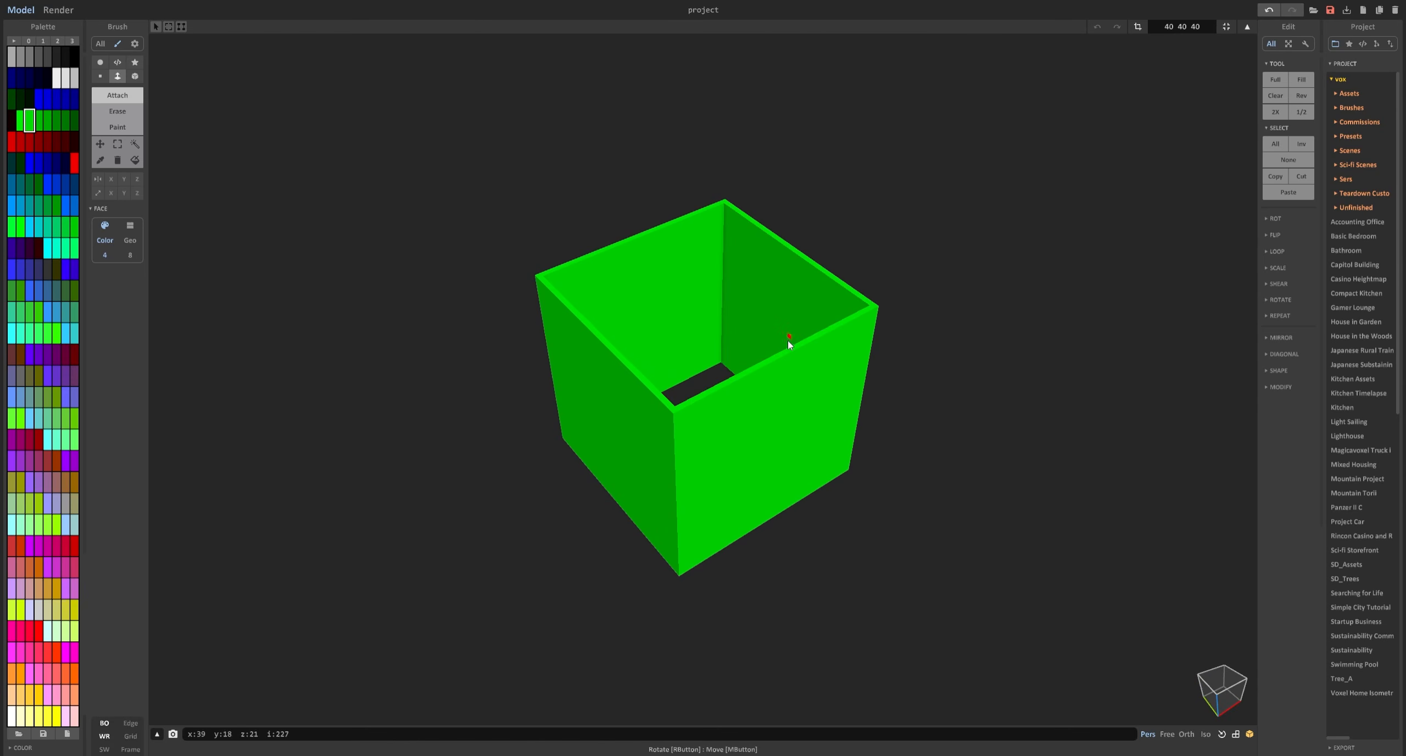
right_click_drag(708, 393, 670, 253)
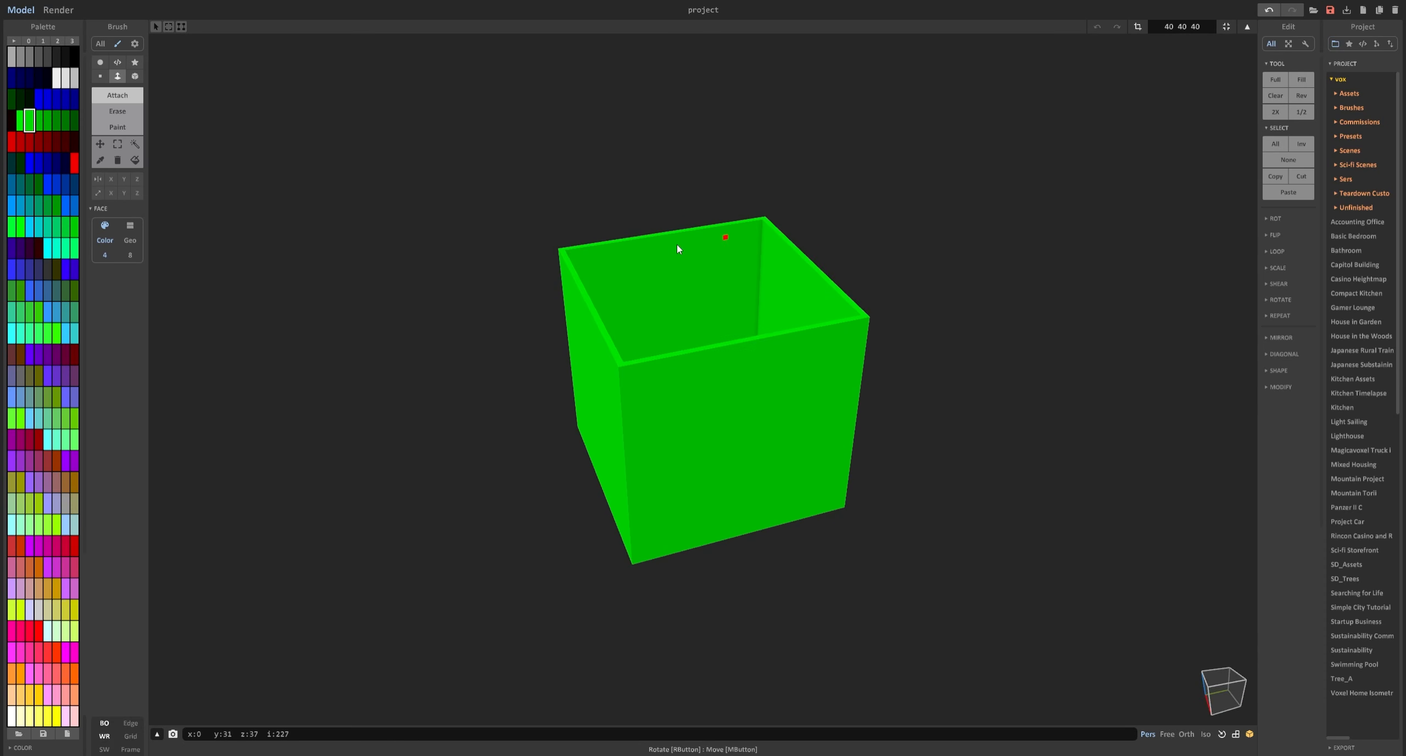
right_click_drag(717, 420, 600, 478)
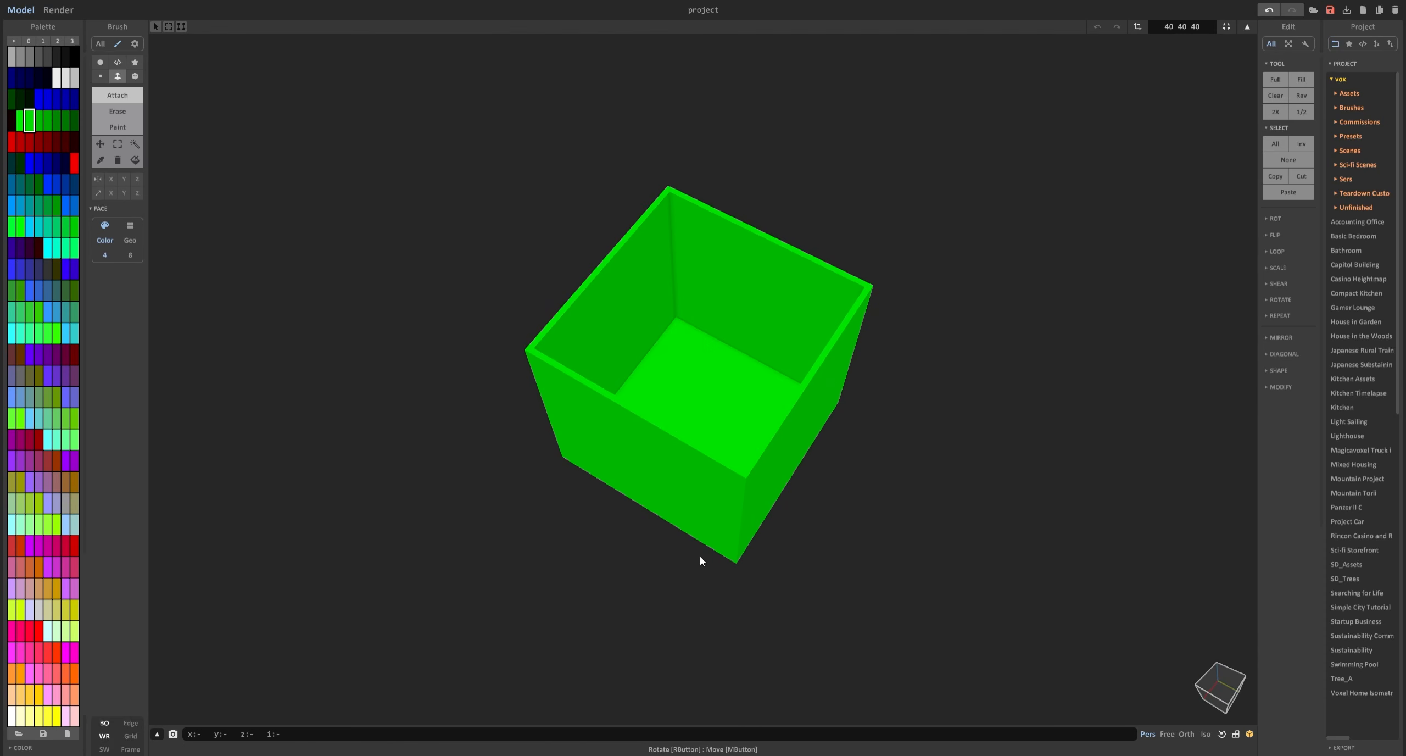
Clear the model and cover the entire floor with a thin green slab using the Box brush.
key("Delete")
key("b")
right_click_drag(535, 437, 513, 297)
scroll(512, 282, "up", 5)
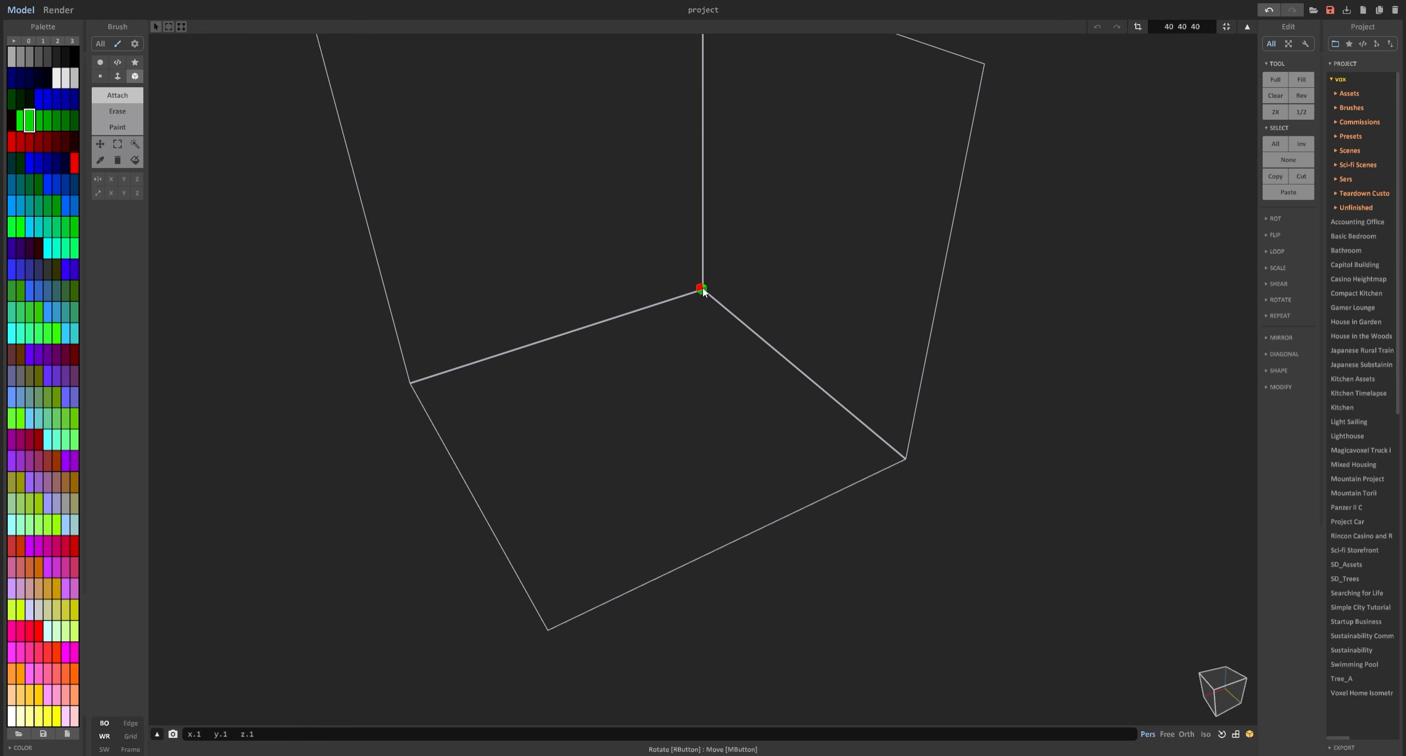
left_click_drag(703, 292, 543, 643)
right_click_drag(598, 475, 653, 464)
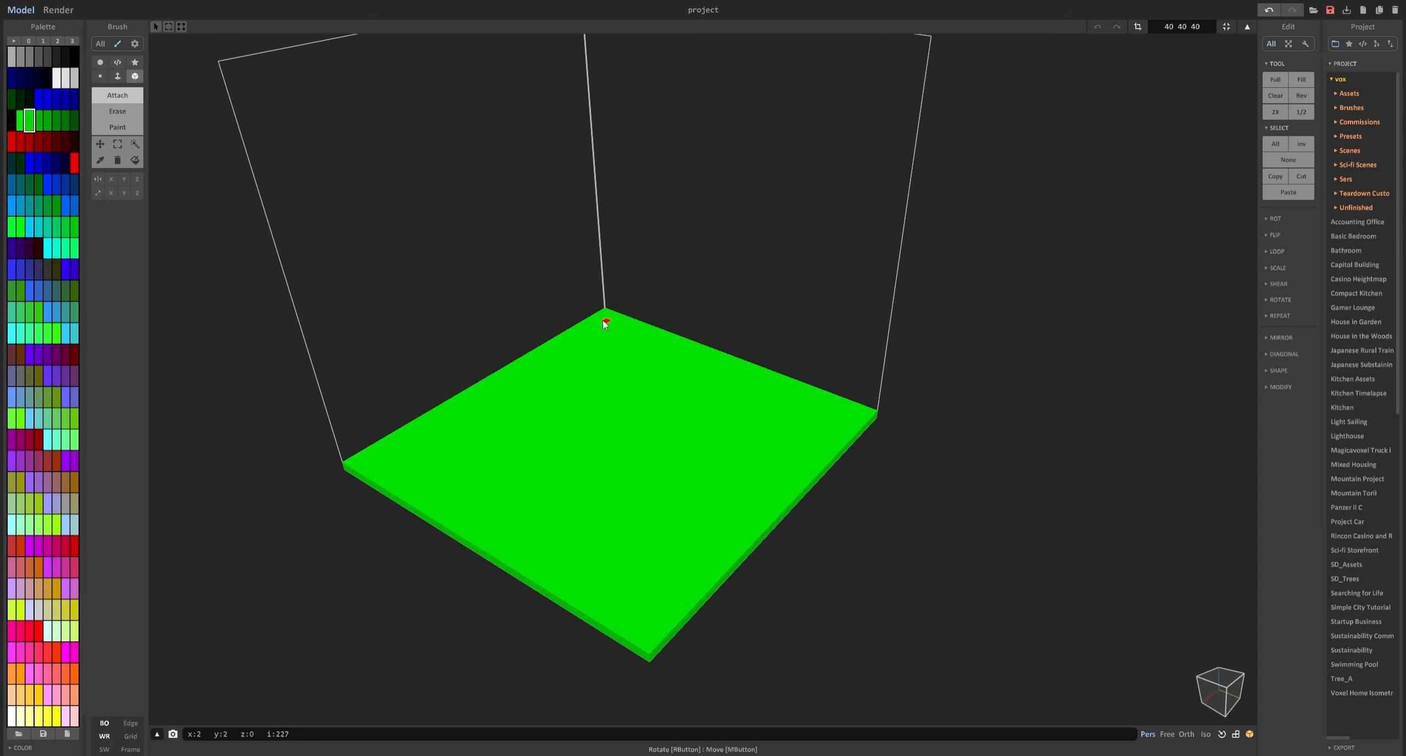
Attach a green box about 19 voxels high over the slab, drawn from the back vertical edge to the opposite floor corner.
scroll(610, 332, "down", 3)
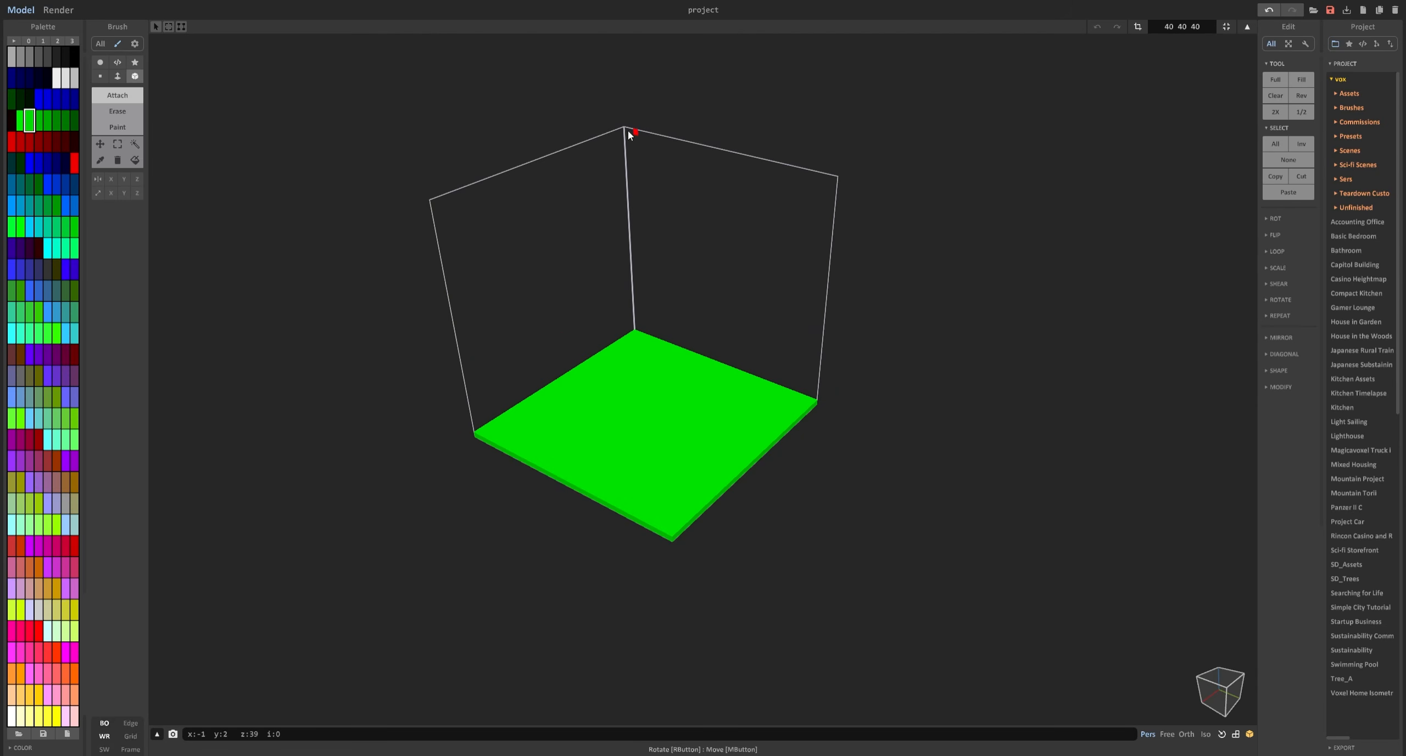
right_click_drag(625, 135, 627, 321)
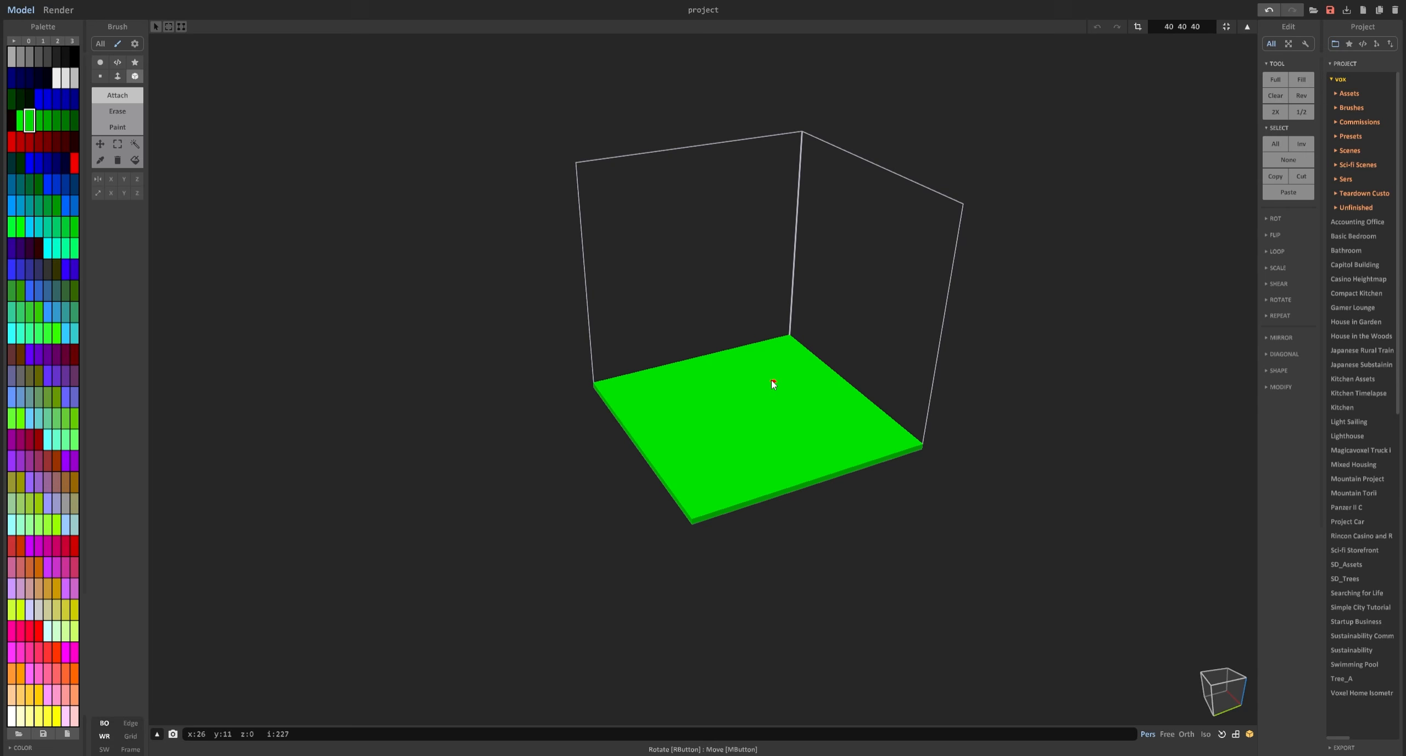
mouse_move(797, 249)
left_mouse_down()
mouse_move(725, 412)
mouse_move(691, 604)
left_mouse_up()
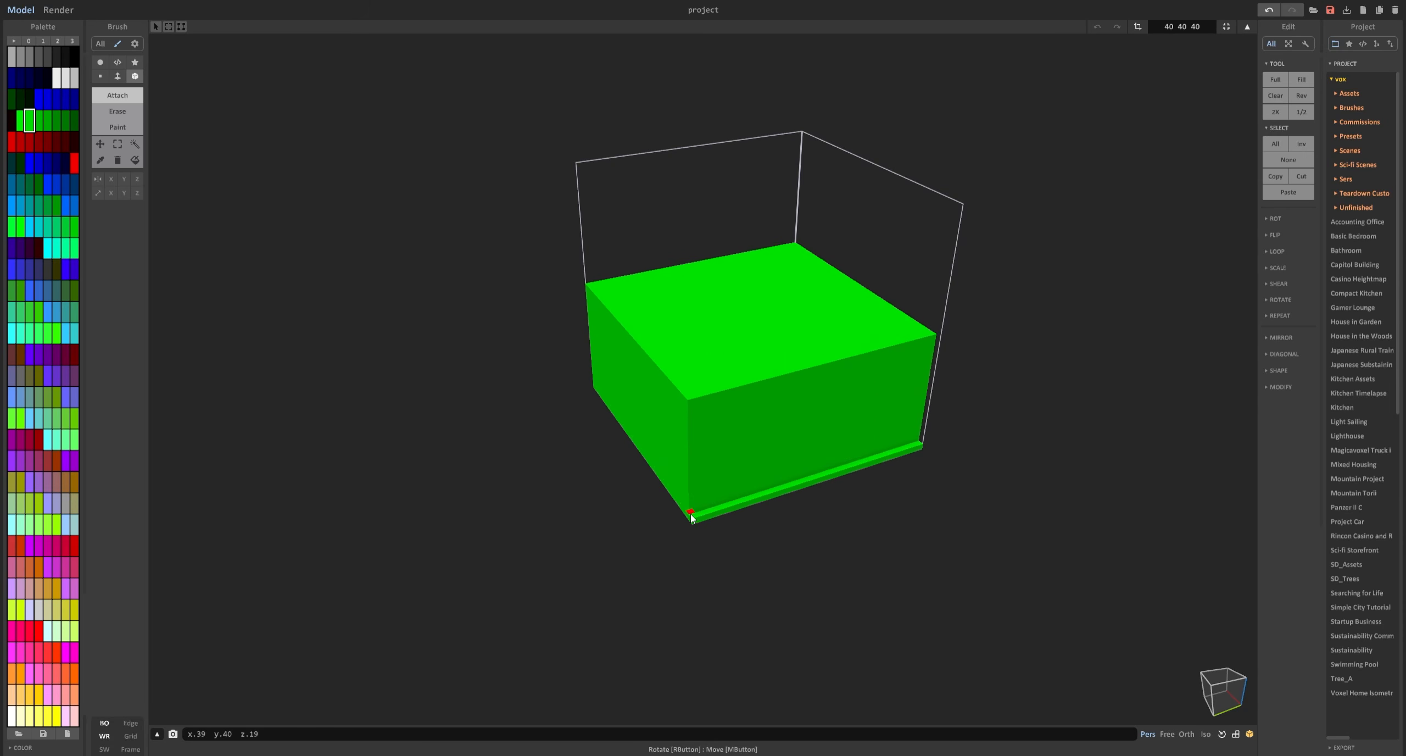
Attach several overlapping rectangular green layers on top of the block with the Box brush.
right_click_drag(691, 604, 289, 167)
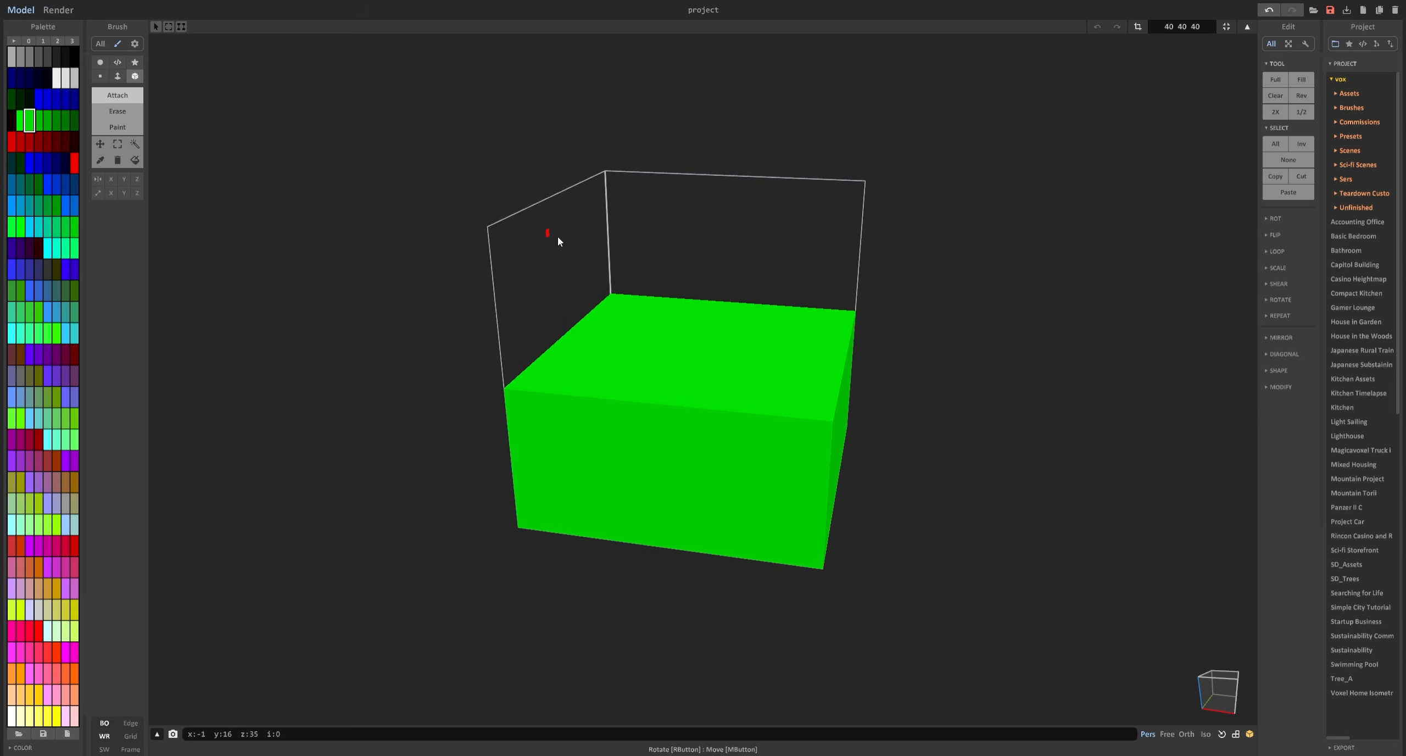
right_click_drag(637, 288, 645, 343)
left_click_drag(633, 302, 695, 378)
left_click_drag(664, 327, 788, 444)
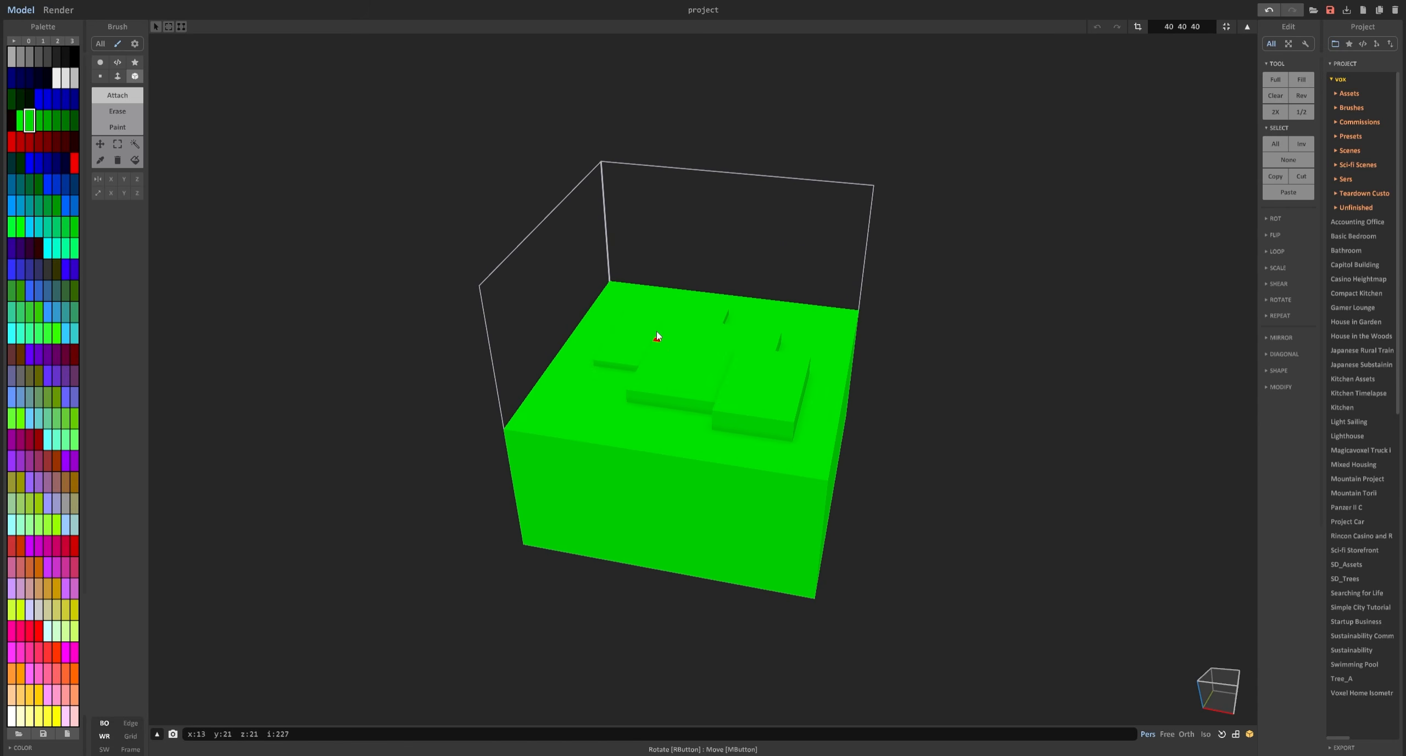
Attach a thin green column along the vertical edge at the back corner above the block.
right_click_drag(657, 337, 614, 225)
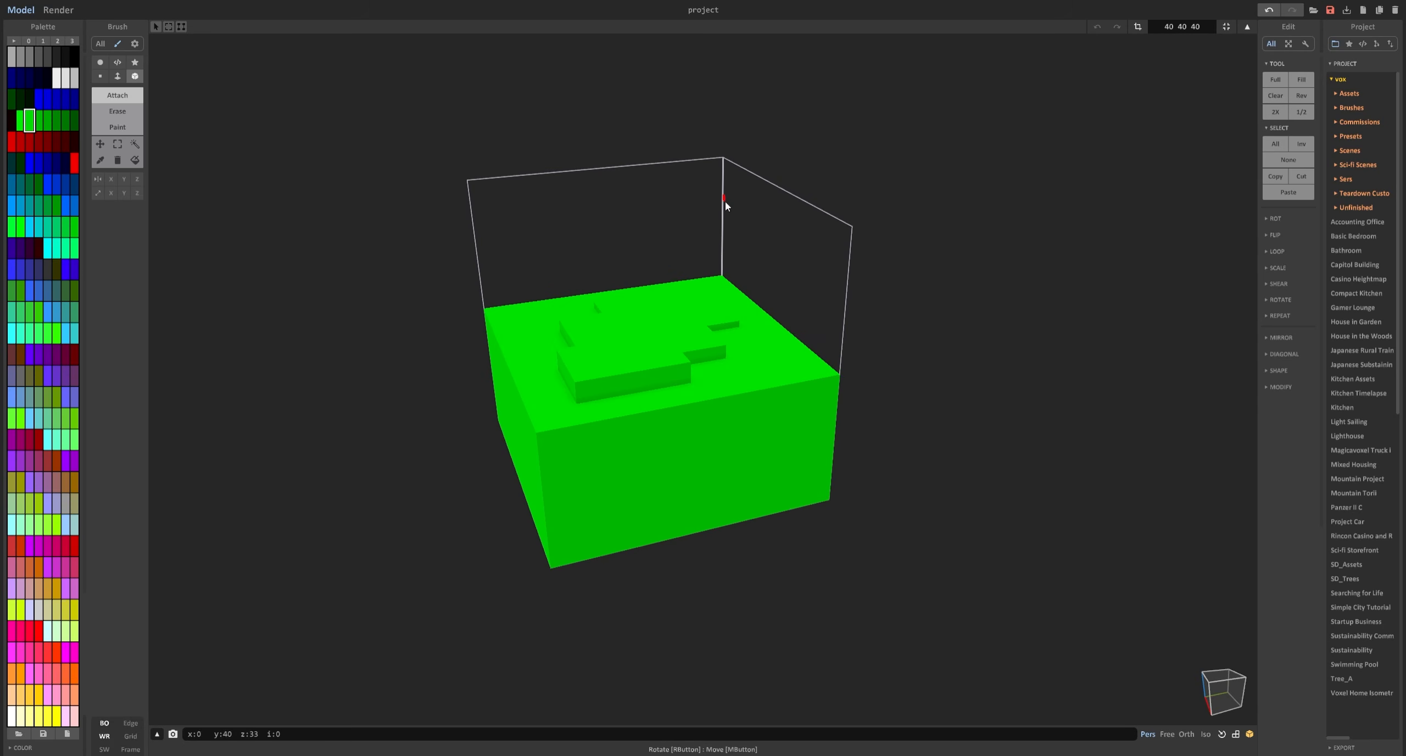
mouse_move(721, 181)
right_mouse_down()
mouse_move(606, 188)
mouse_move(730, 168)
right_mouse_up()
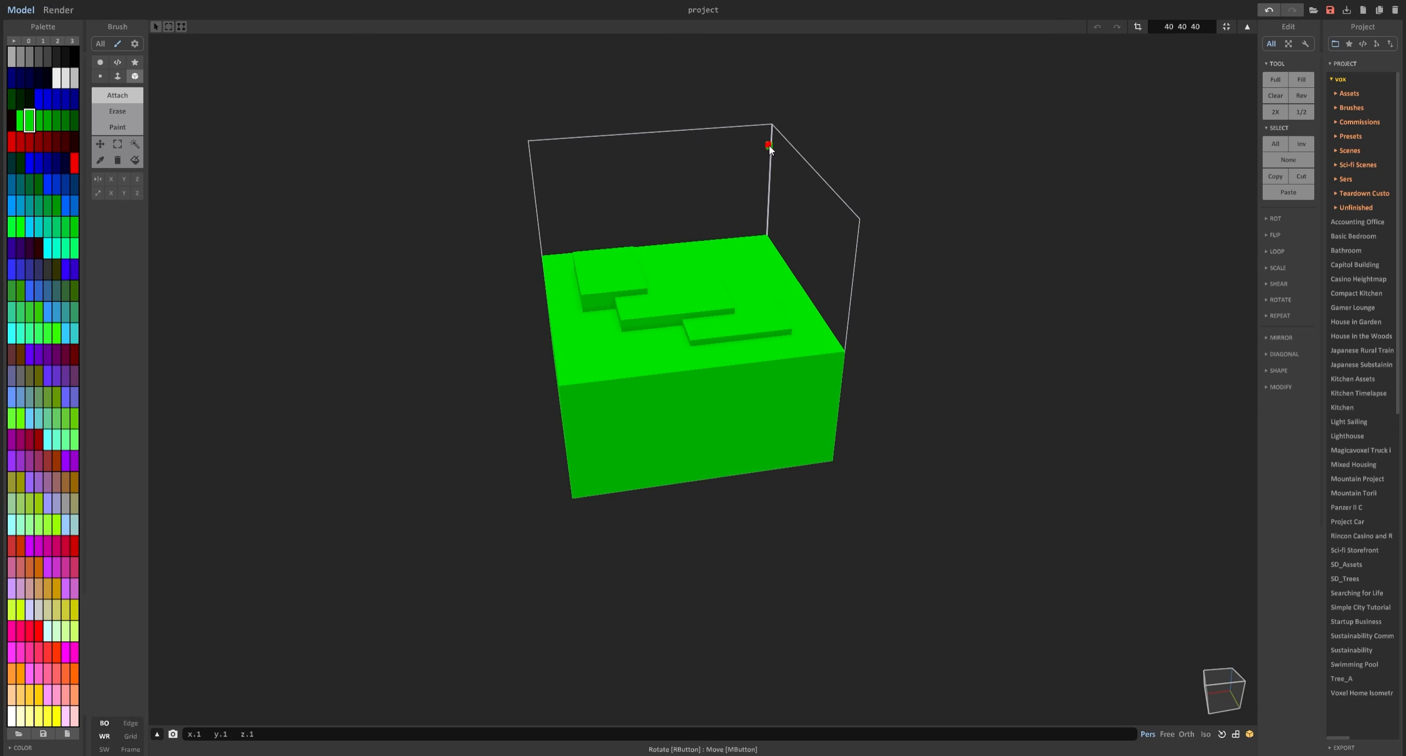
left_click_drag(768, 195, 765, 221)
Choose dark blue and attach a one-voxel-thick bar along the edge of the block's upper face.
right_click_drag(764, 237, 506, 229)
left_click(74, 100)
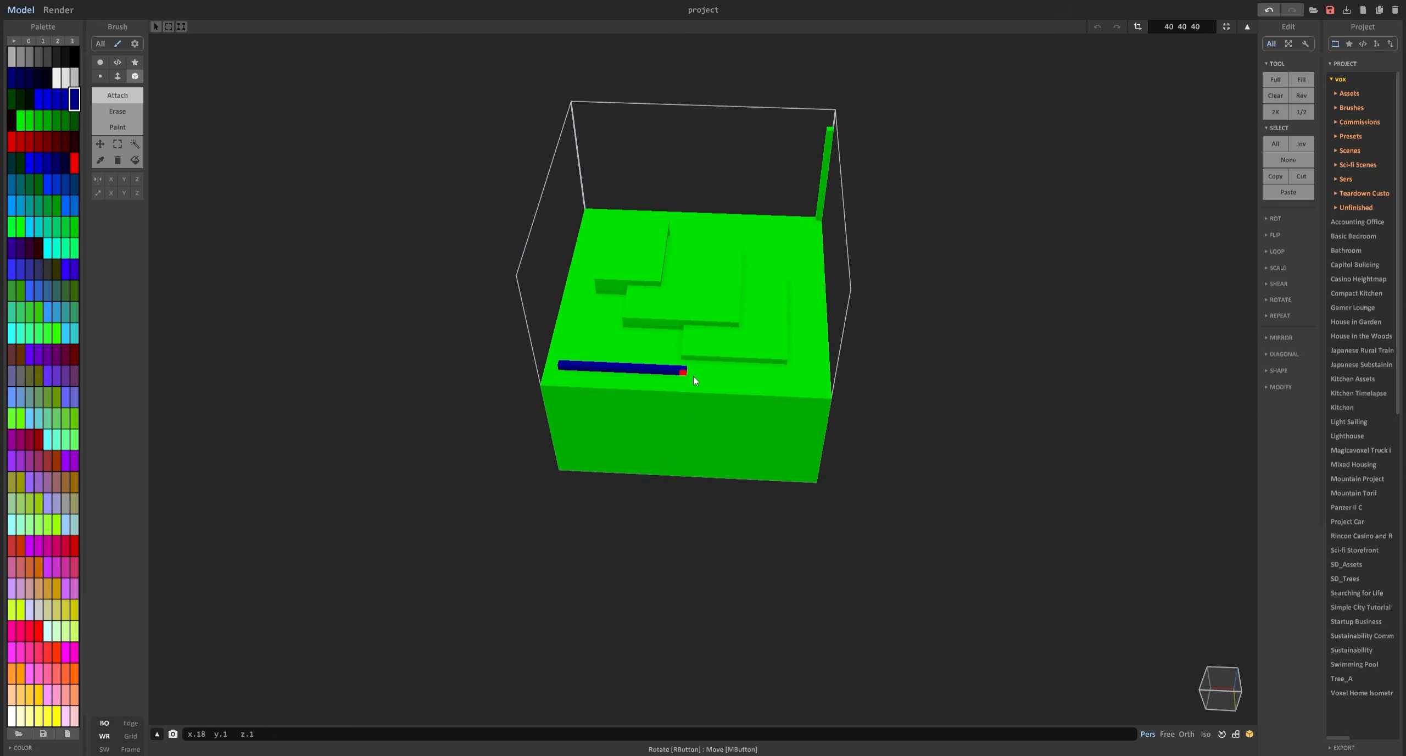
left_click_drag(695, 377, 772, 378)
Erase a large rectangular volume through one corner of the green block with the Box brush.
mouse_move(598, 388)
right_mouse_down()
mouse_move(753, 345)
mouse_move(719, 363)
mouse_move(791, 401)
mouse_move(547, 371)
mouse_move(624, 380)
mouse_move(611, 361)
mouse_move(671, 368)
mouse_move(675, 355)
mouse_move(637, 317)
mouse_move(524, 286)
right_mouse_up()
mouse_move(523, 286)
left_mouse_down()
mouse_move(655, 408)
mouse_move(709, 436)
mouse_move(885, 393)
left_mouse_up()
right_click_drag(763, 355, 790, 362)
Erase several layers from one side of the block with the Face brush, and return to the Box brush.
left_click(117, 77)
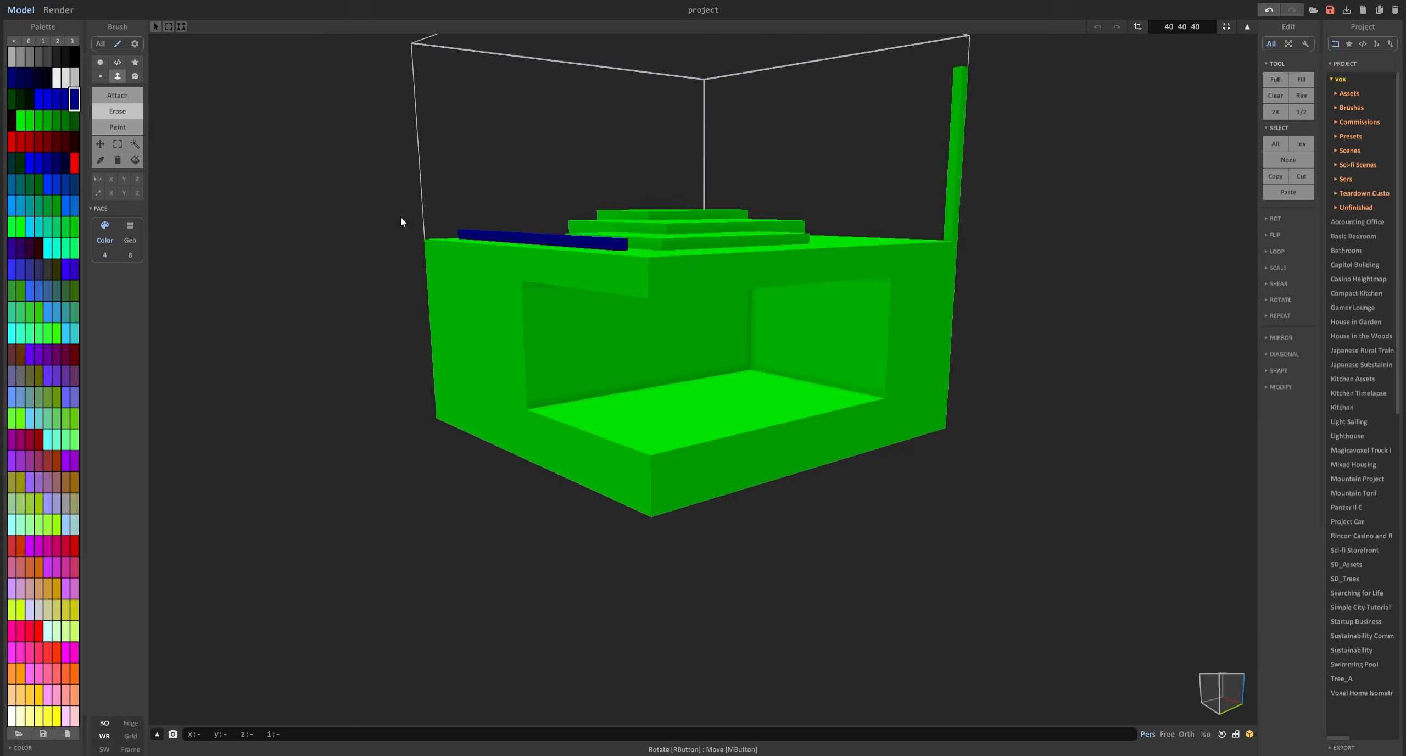
right_click_drag(400, 216, 568, 290)
left_click_drag(569, 290, 558, 248)
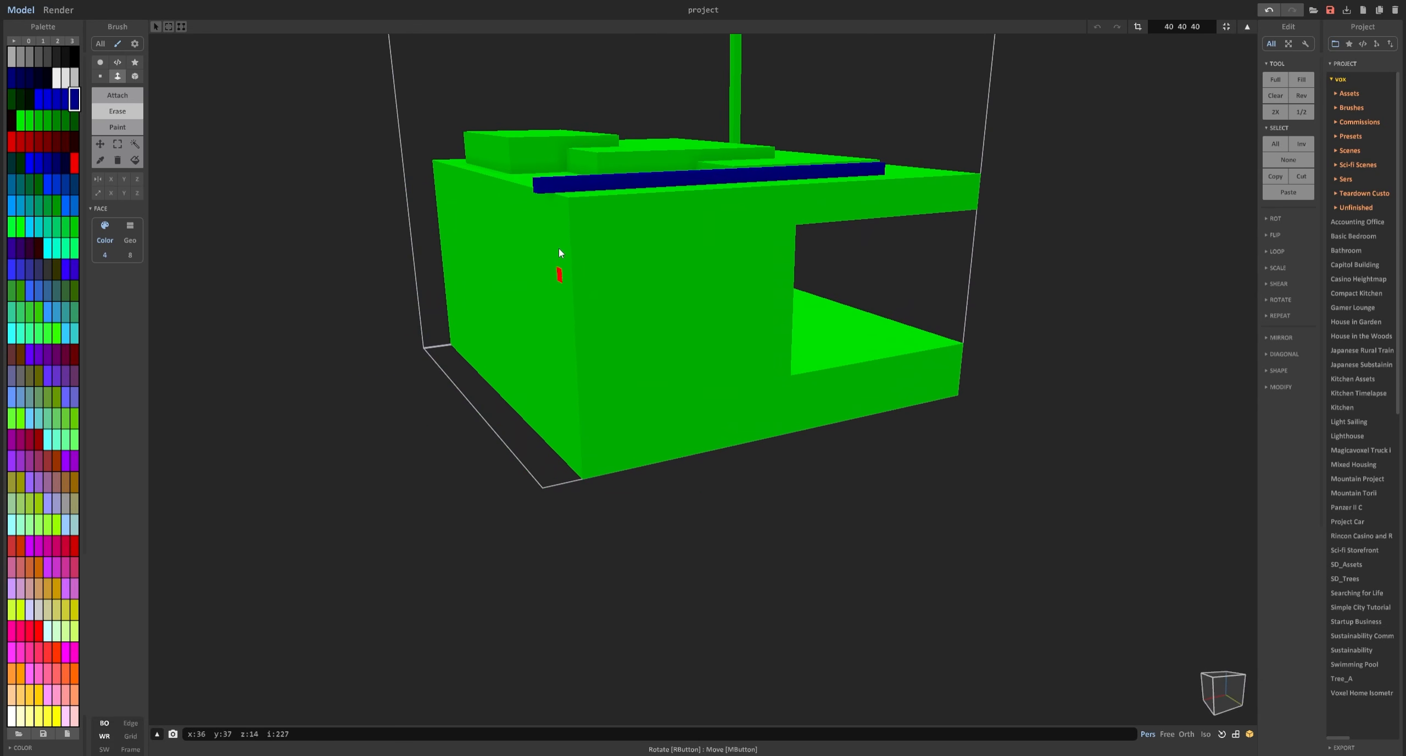
key("b")
mouse_move(501, 241)
right_mouse_down()
mouse_move(538, 315)
mouse_move(509, 310)
right_mouse_up()
Attach a light blue ellipsoid across the floor of the empty volume with the Shader brush.
left_click(118, 66)
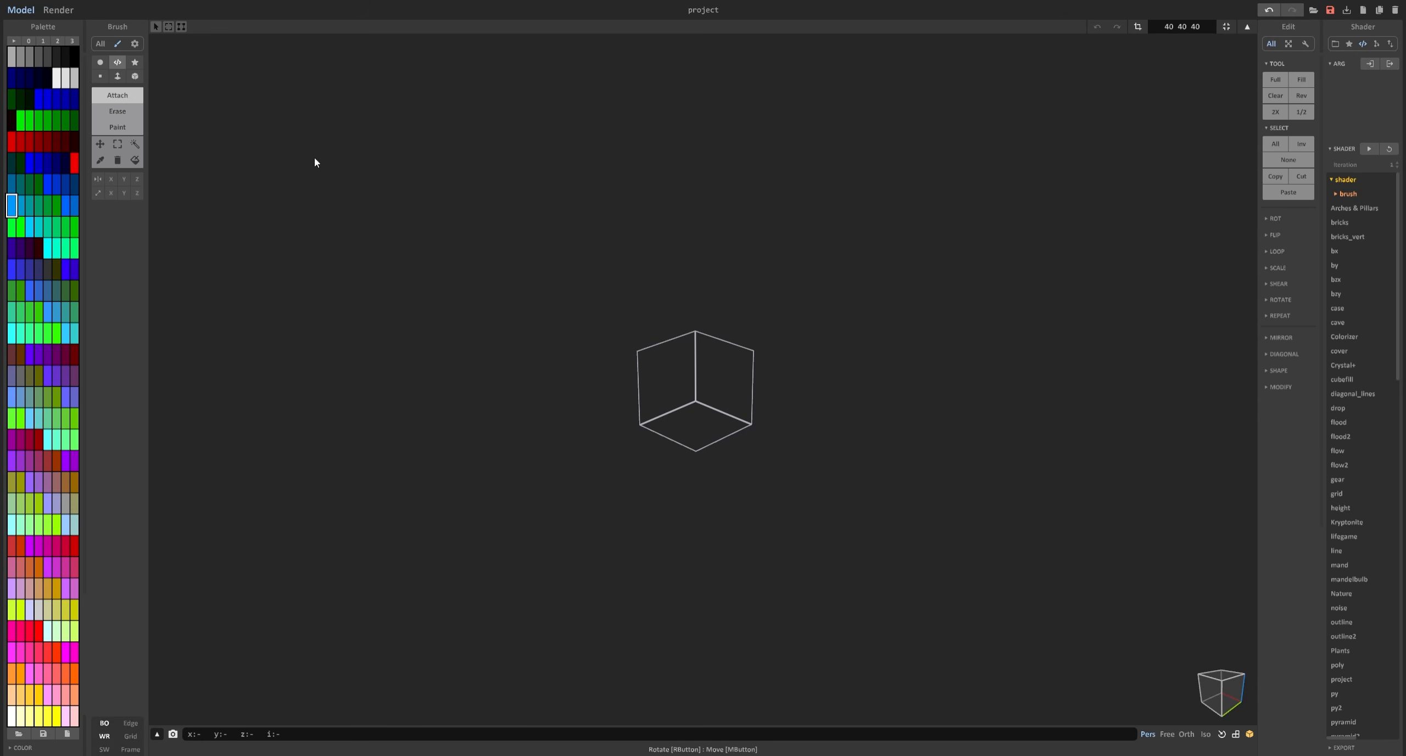
scroll(750, 307, "up", 3)
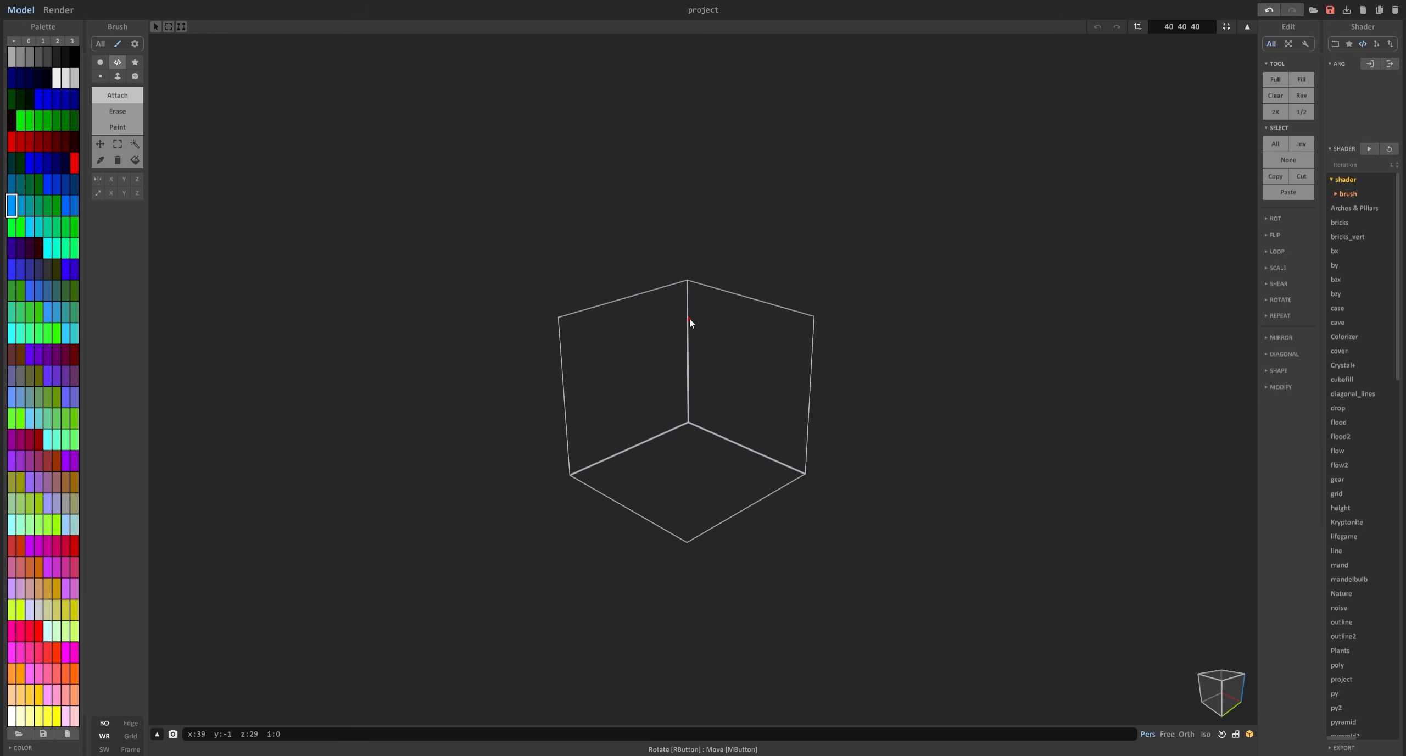
left_click_drag(689, 319, 691, 340)
left_click_drag(692, 419, 685, 546)
right_click_drag(685, 435, 616, 429)
right_click_drag(748, 411, 659, 420)
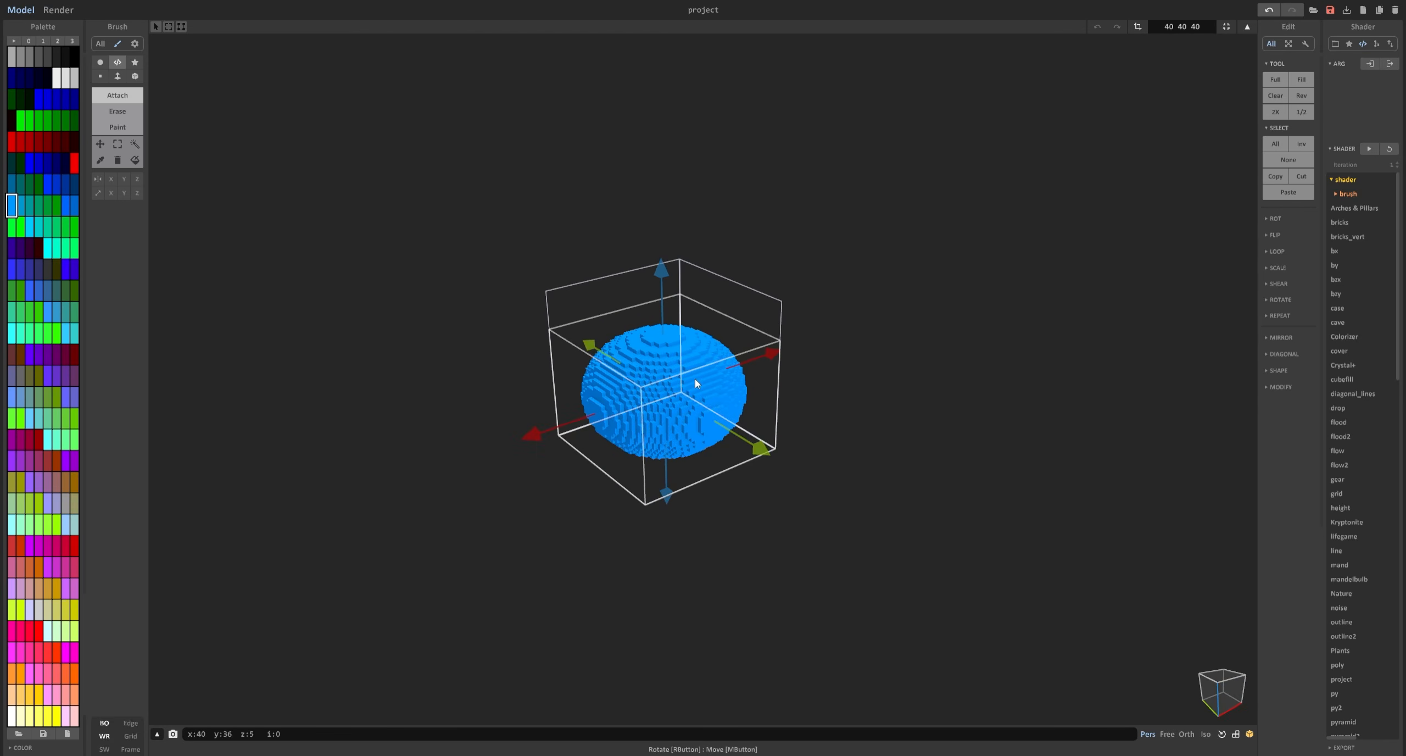
Open the voxel shader list and apply the Rope shader to the active shape.
left_click(1336, 49)
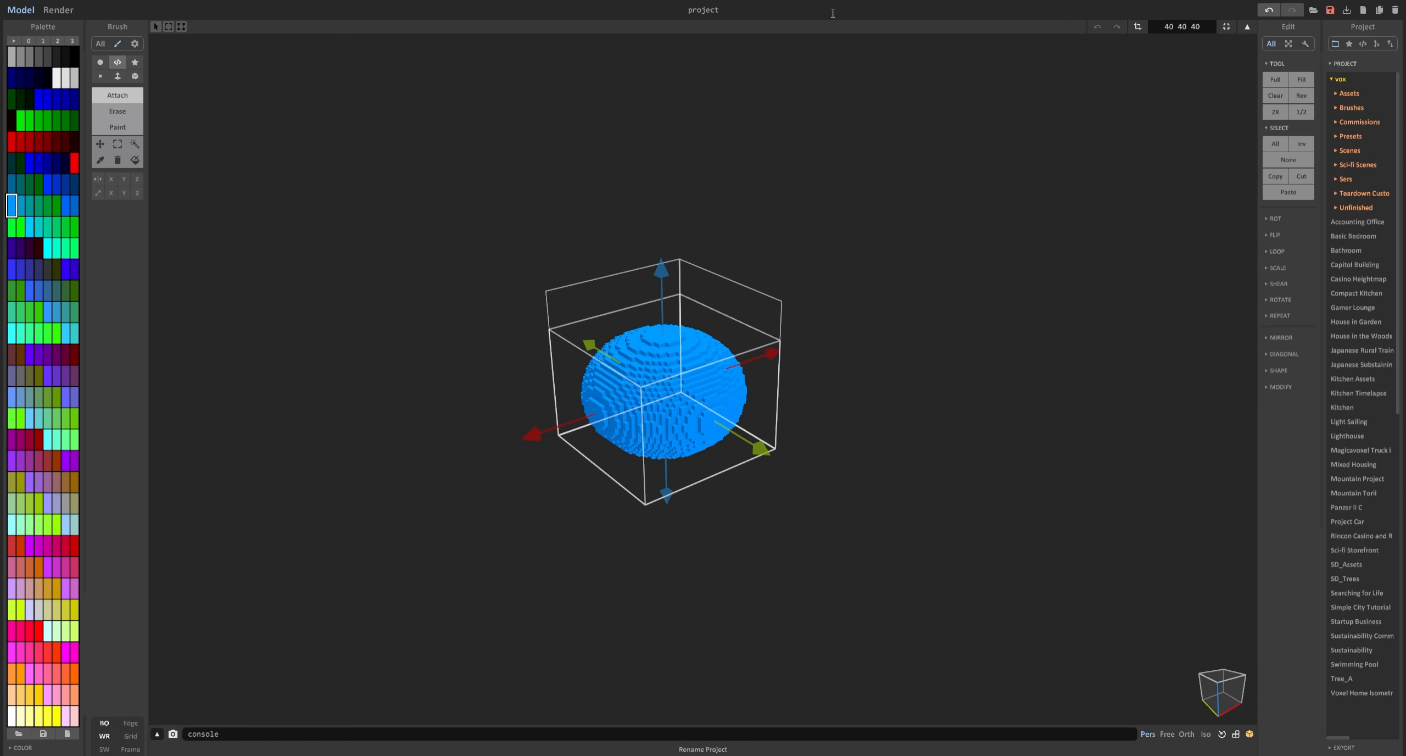
left_click(118, 63)
left_click(1362, 44)
scroll(1352, 217, "down", 6)
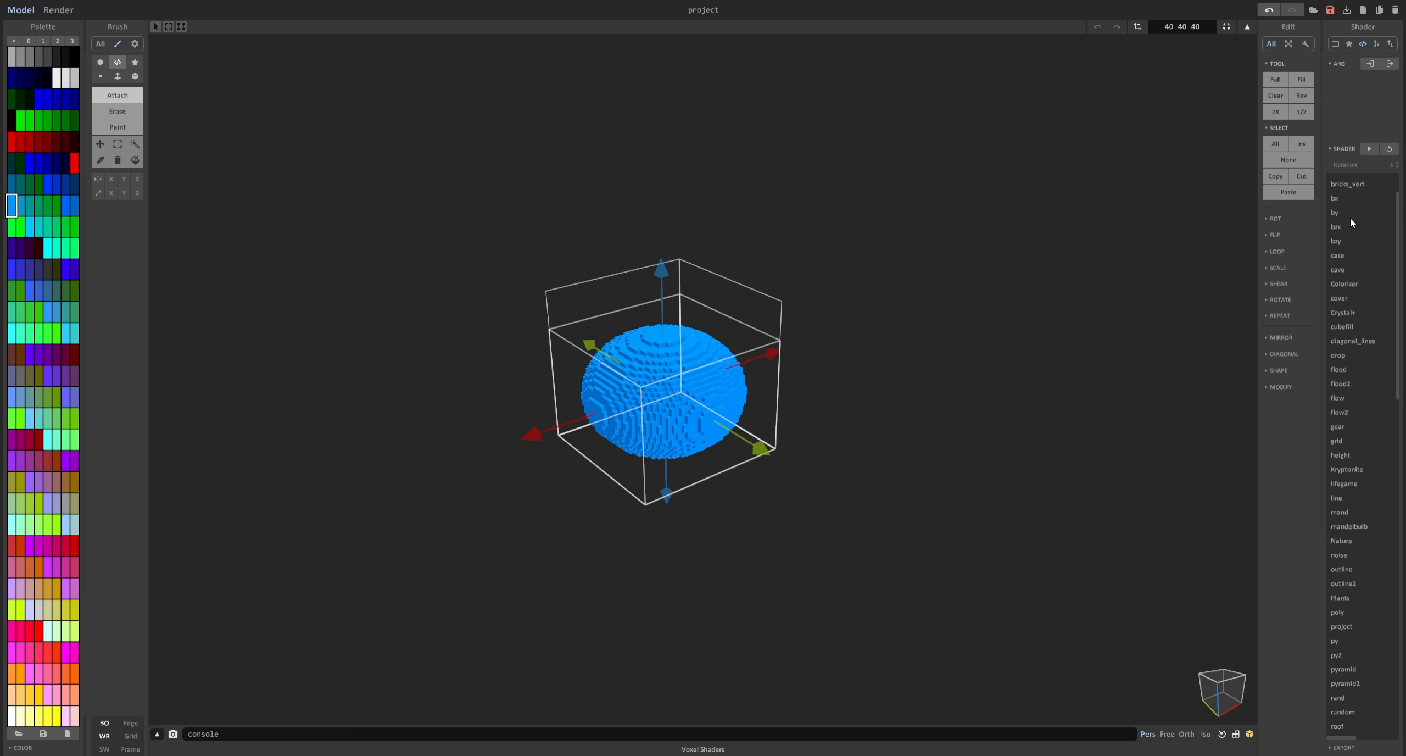
scroll(1371, 357, "down", 5)
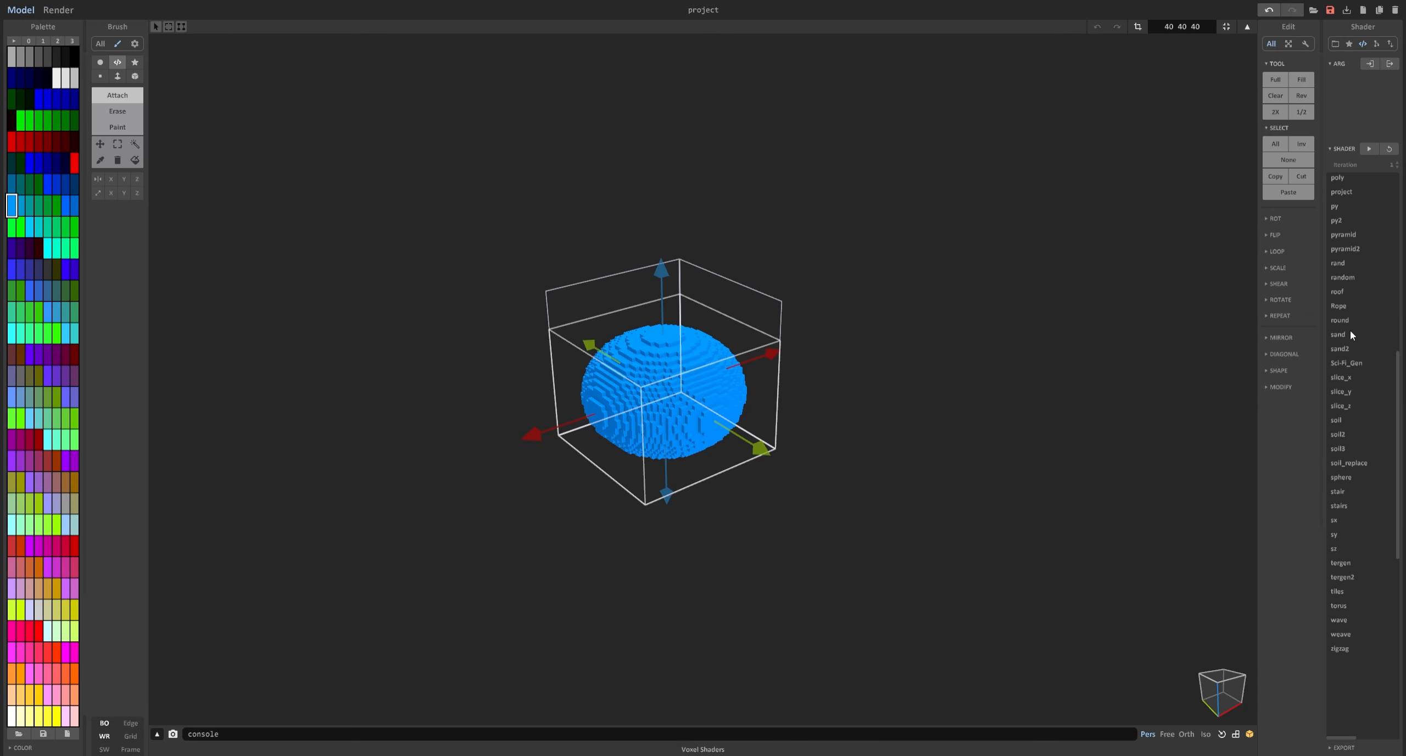
left_click(1340, 306)
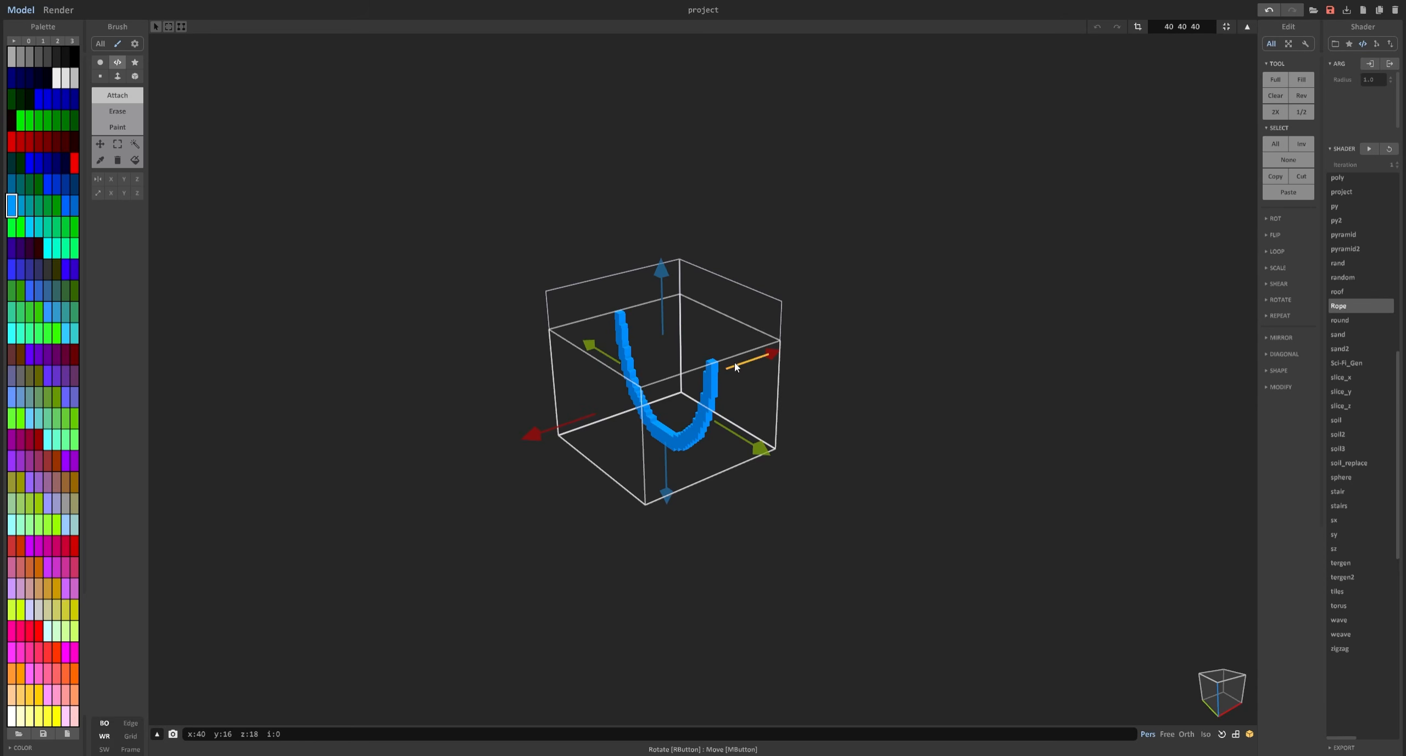
Cancel the current rope, draw a new one across the volume, and raise its bounding box to almost the full height.
right_click_drag(857, 352, 674, 355)
key("Escape")
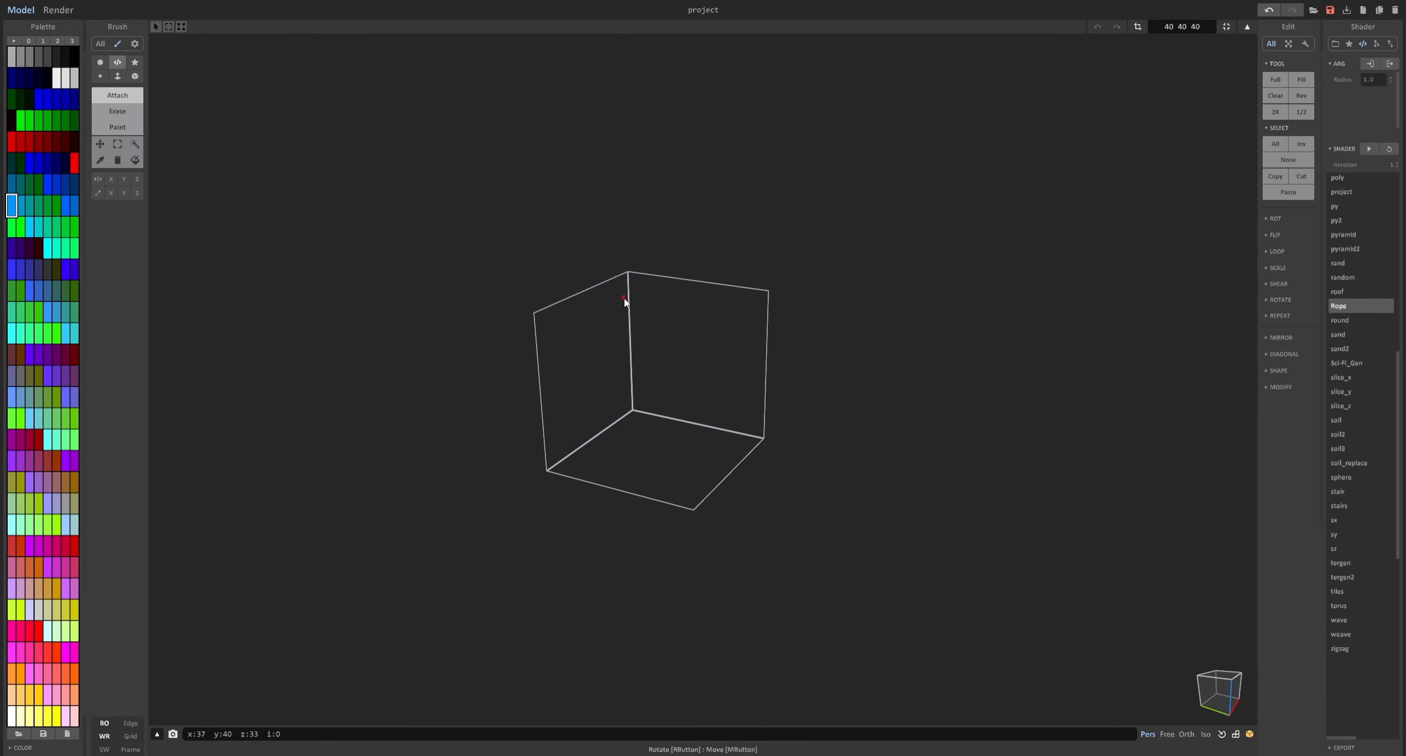
left_click_drag(646, 391, 674, 476)
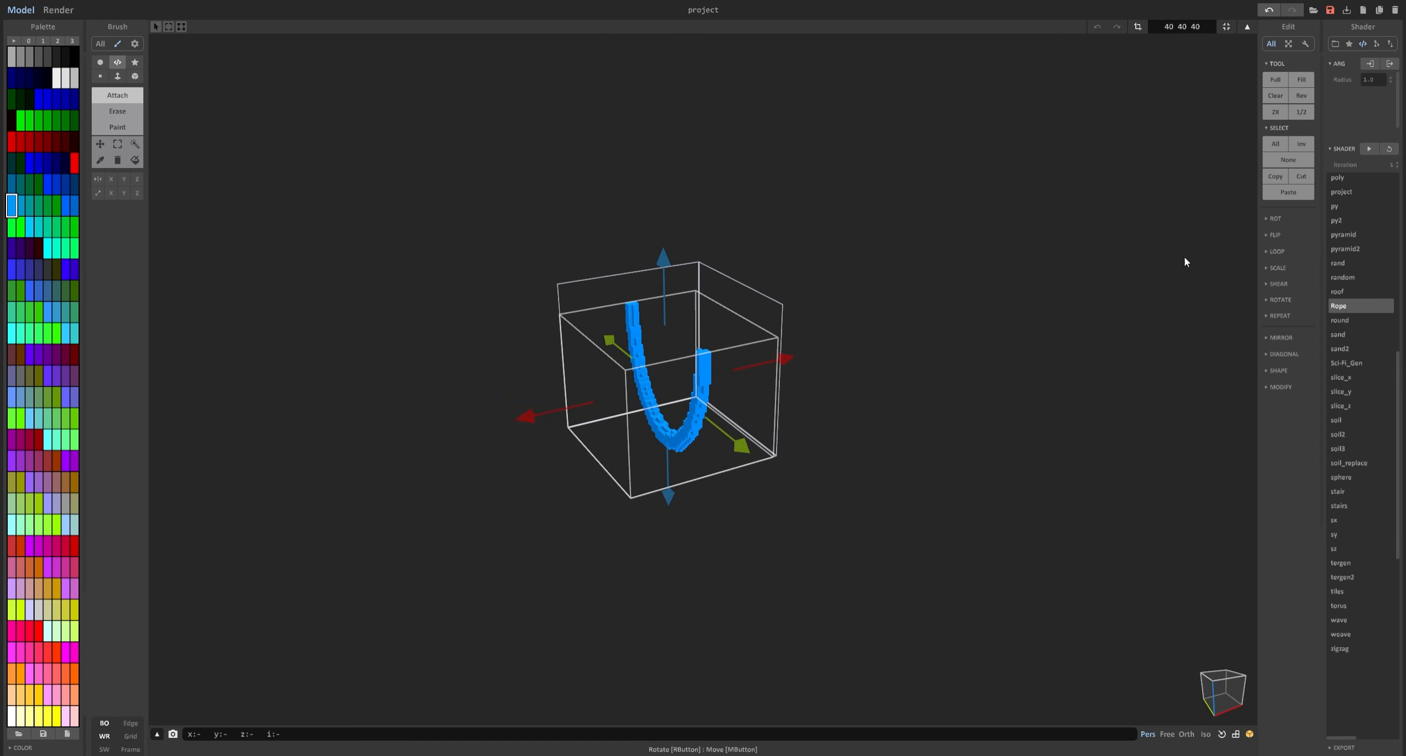
mouse_move(664, 305)
left_mouse_down()
mouse_move(655, 367)
mouse_move(678, 291)
left_mouse_up()
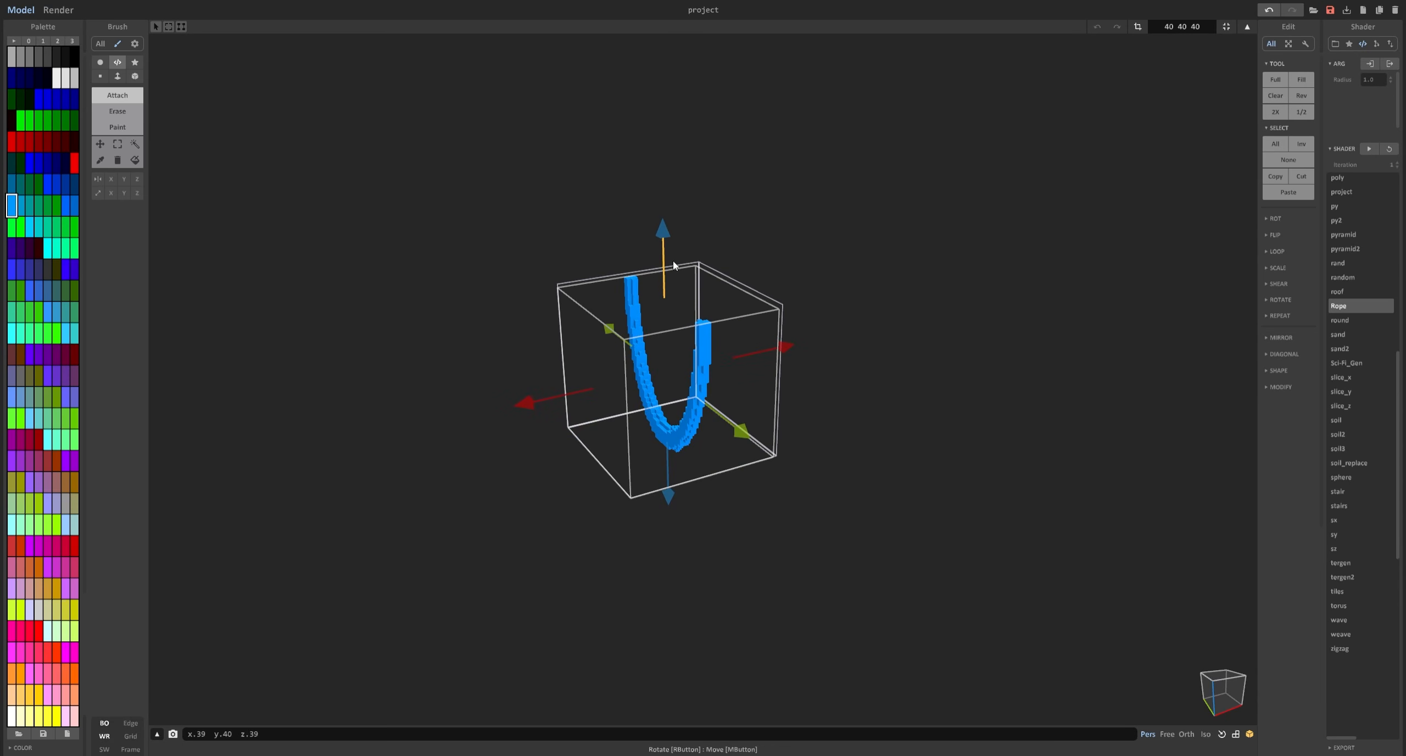
Lower the rope's bounding box to about half the volume's height and narrow it along the red axis.
right_click_drag(701, 288, 835, 273)
scroll(703, 283, "up", 5)
right_click_drag(609, 319, 658, 300)
left_click_drag(657, 219, 664, 362)
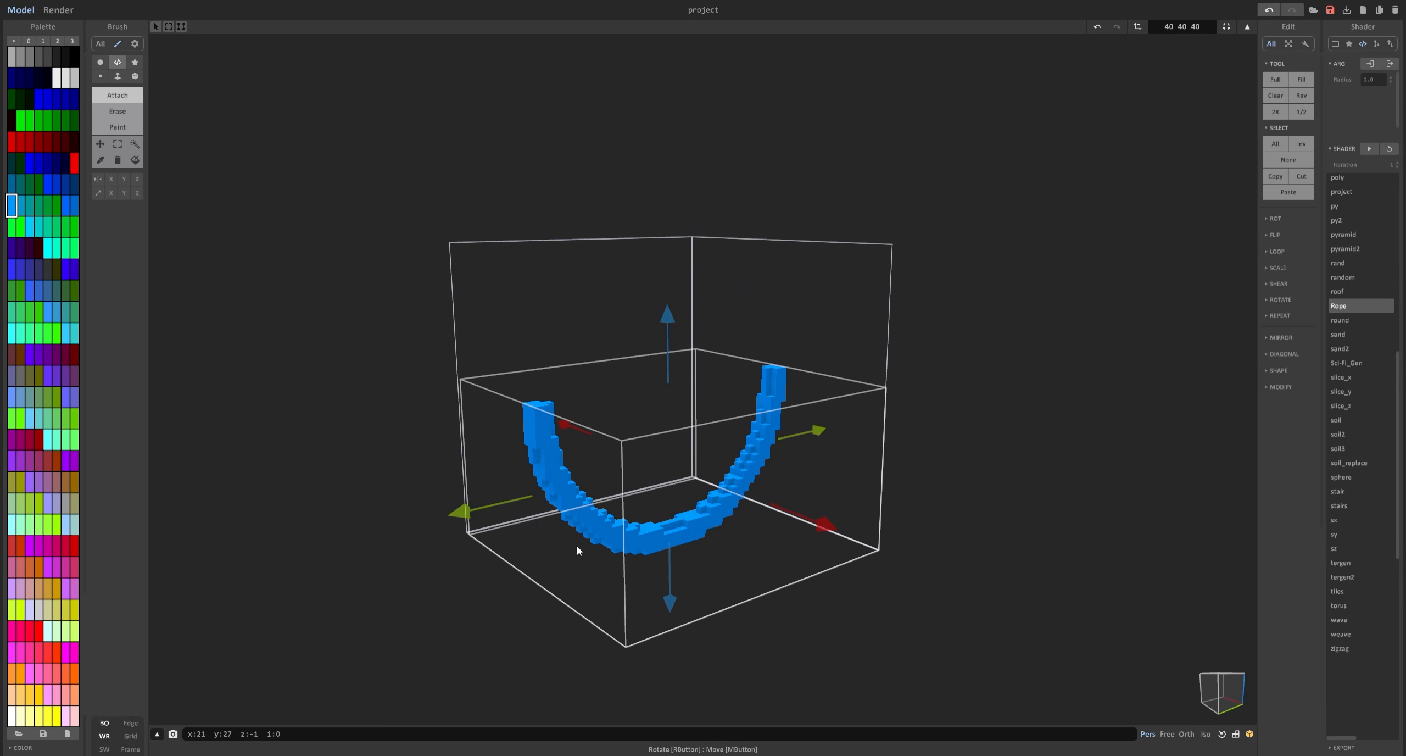
left_click_drag(571, 432, 637, 447)
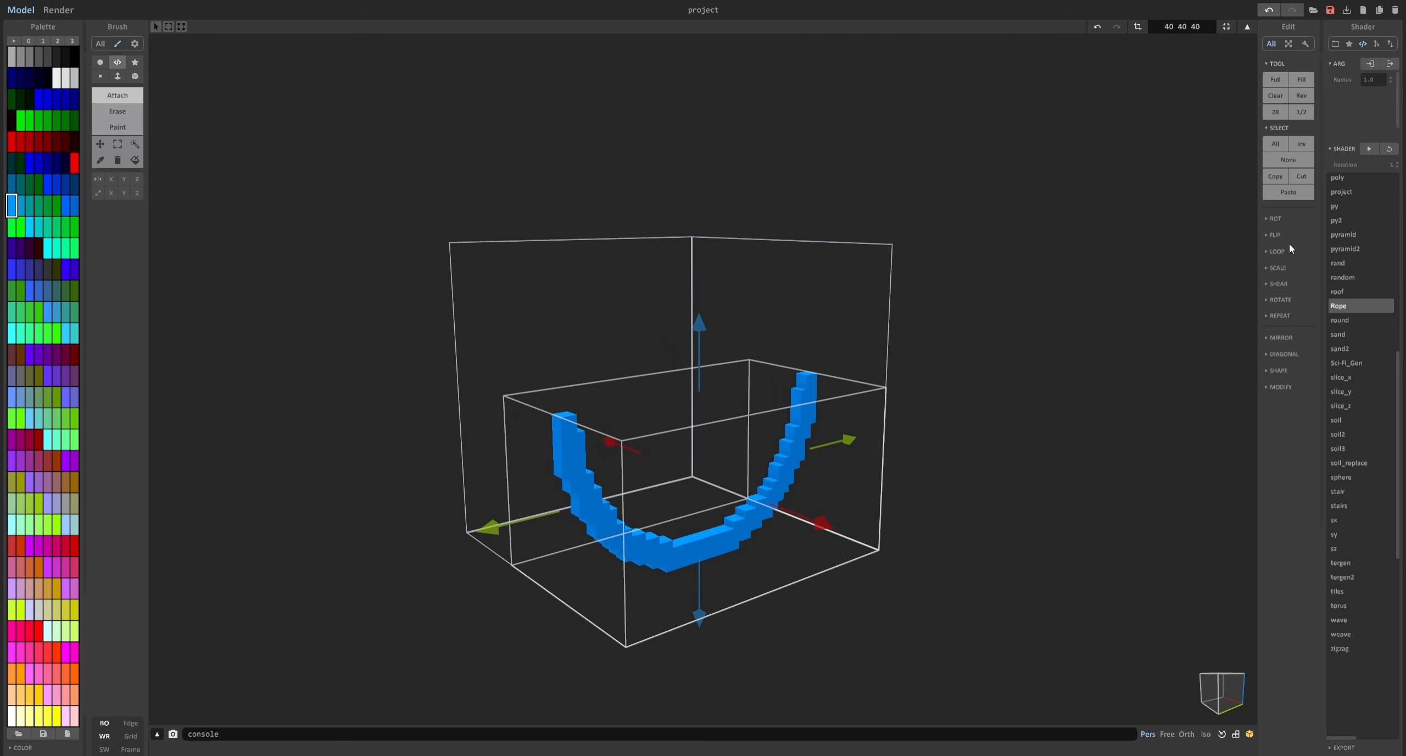
scroll(1360, 237, "up", 1)
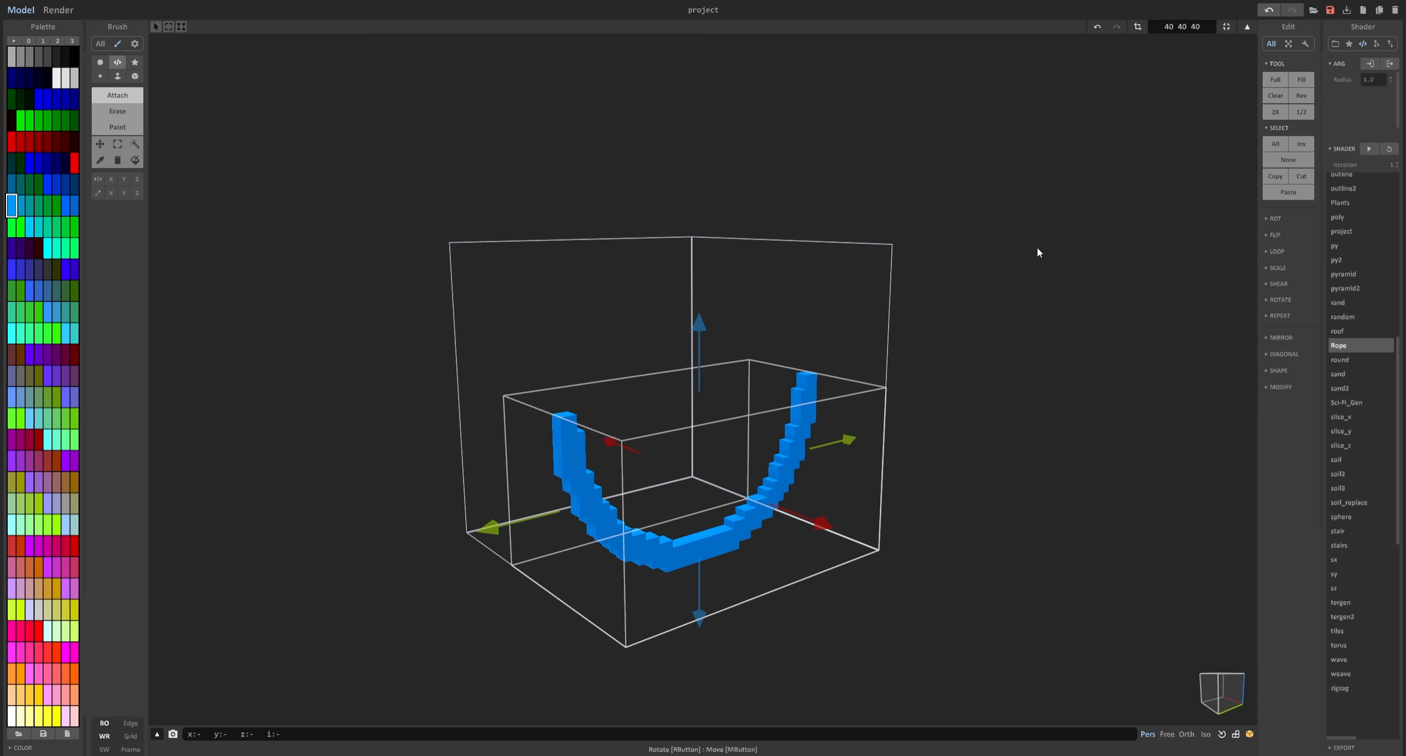
Increase the Rope shader's radius to thicken the rope currently attached in the volume.
right_click_drag(1038, 251, 814, 407)
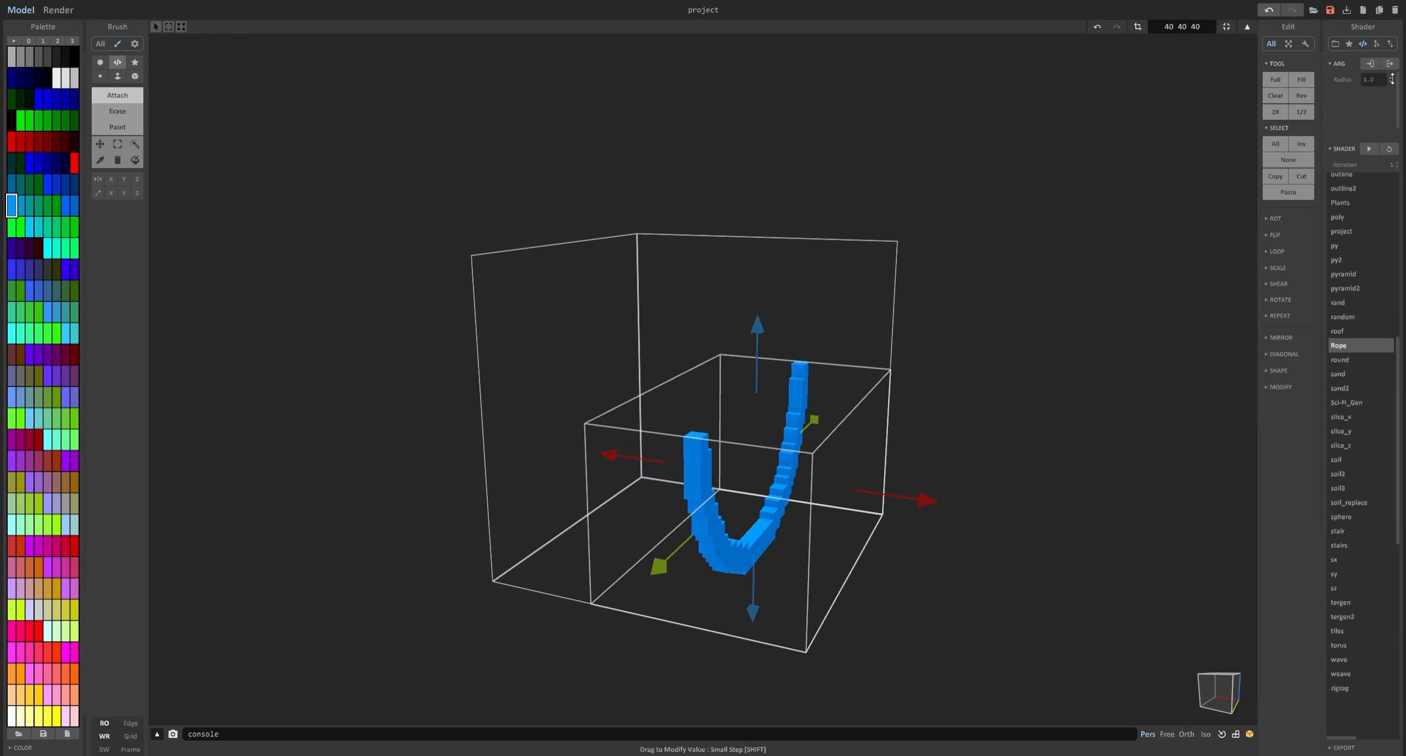
mouse_move(1391, 78)
left_mouse_down()
mouse_move(1398, 36)
mouse_move(1401, 69)
left_mouse_up()
right_click_drag(889, 203, 673, 368)
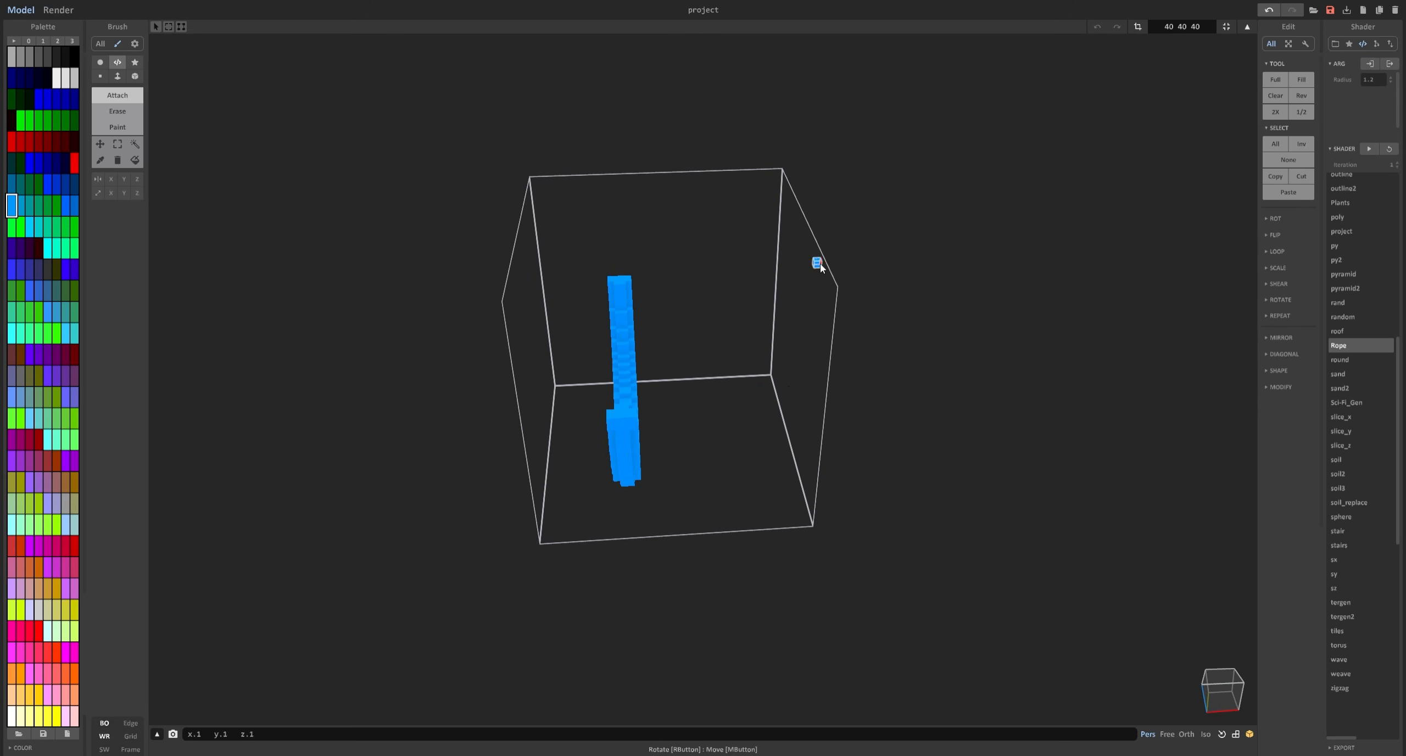
left_click(817, 264)
right_click_drag(956, 245, 735, 401)
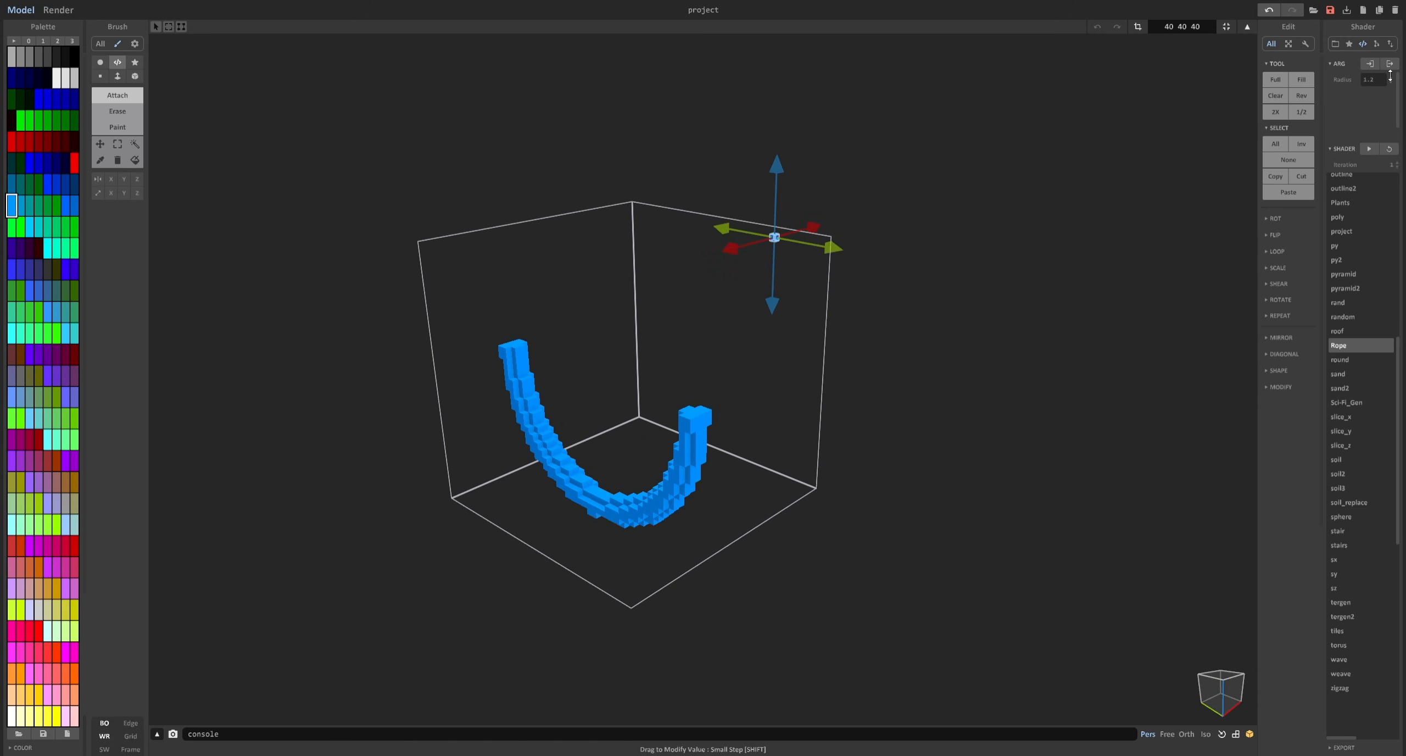
left_click_drag(1398, 68, 1401, 64)
key("Escape")
Draw a new thin rope with a radius of 0.3 diagonally across the volume, using most of its height.
left_click_drag(637, 242, 631, 613)
right_click_drag(631, 613, 947, 423)
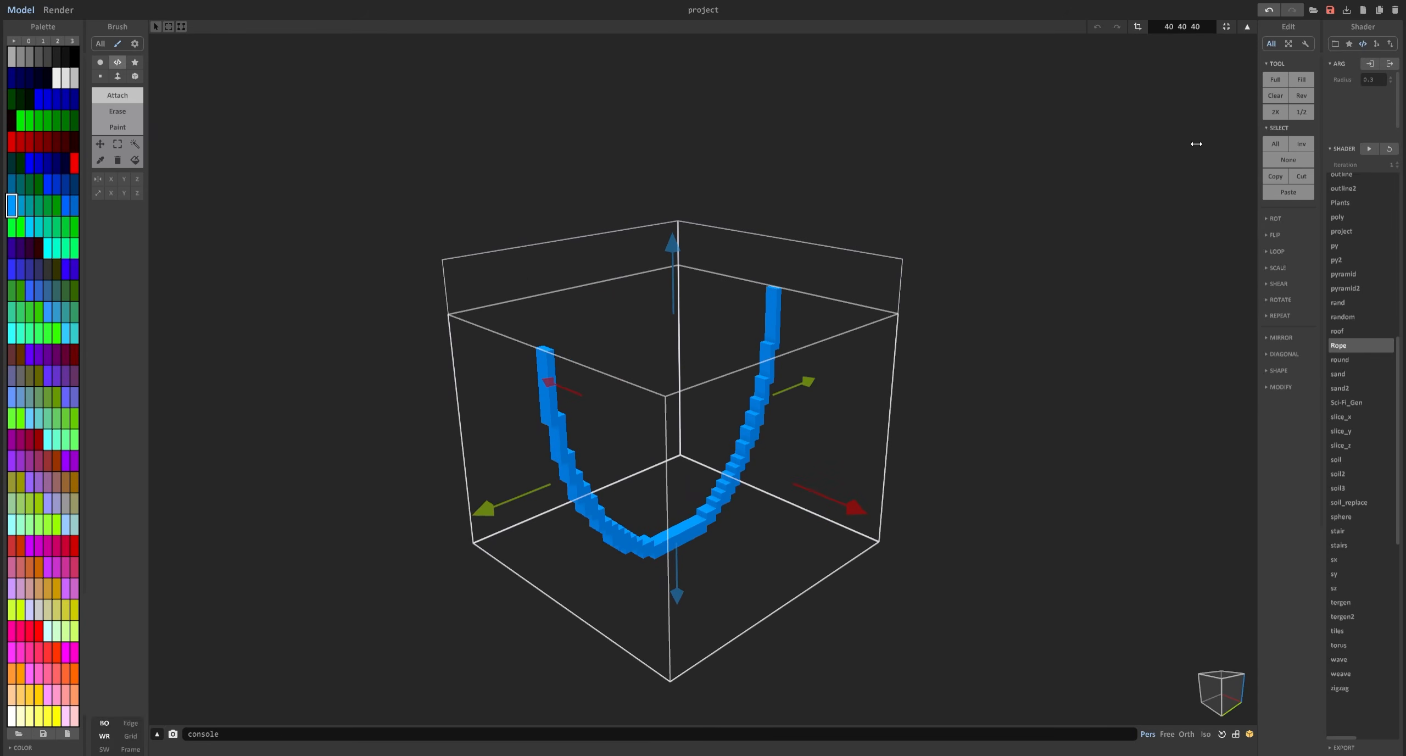
left_click_drag(678, 282, 664, 681)
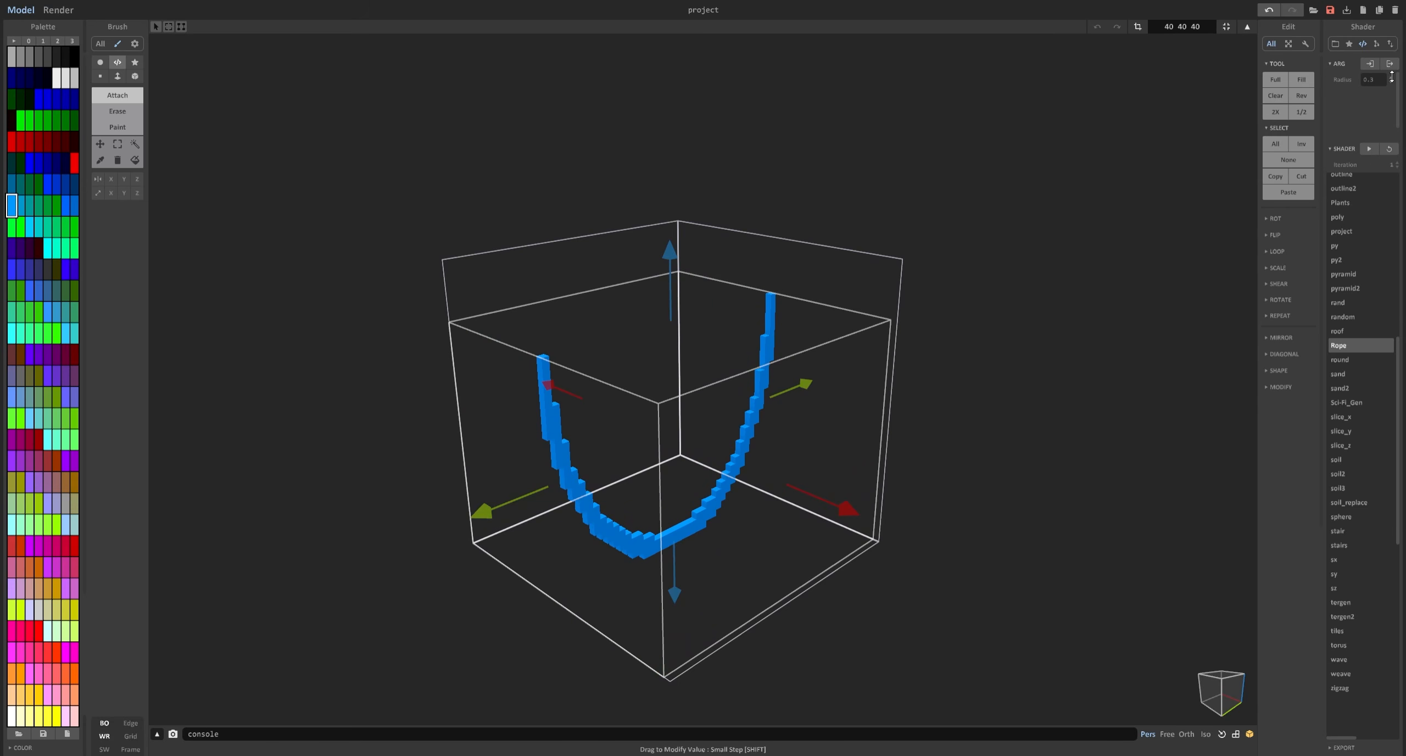
Raise the rope's radius to 3.3 and reset the shader's arguments.
left_click_drag(1390, 80, 1394, 19)
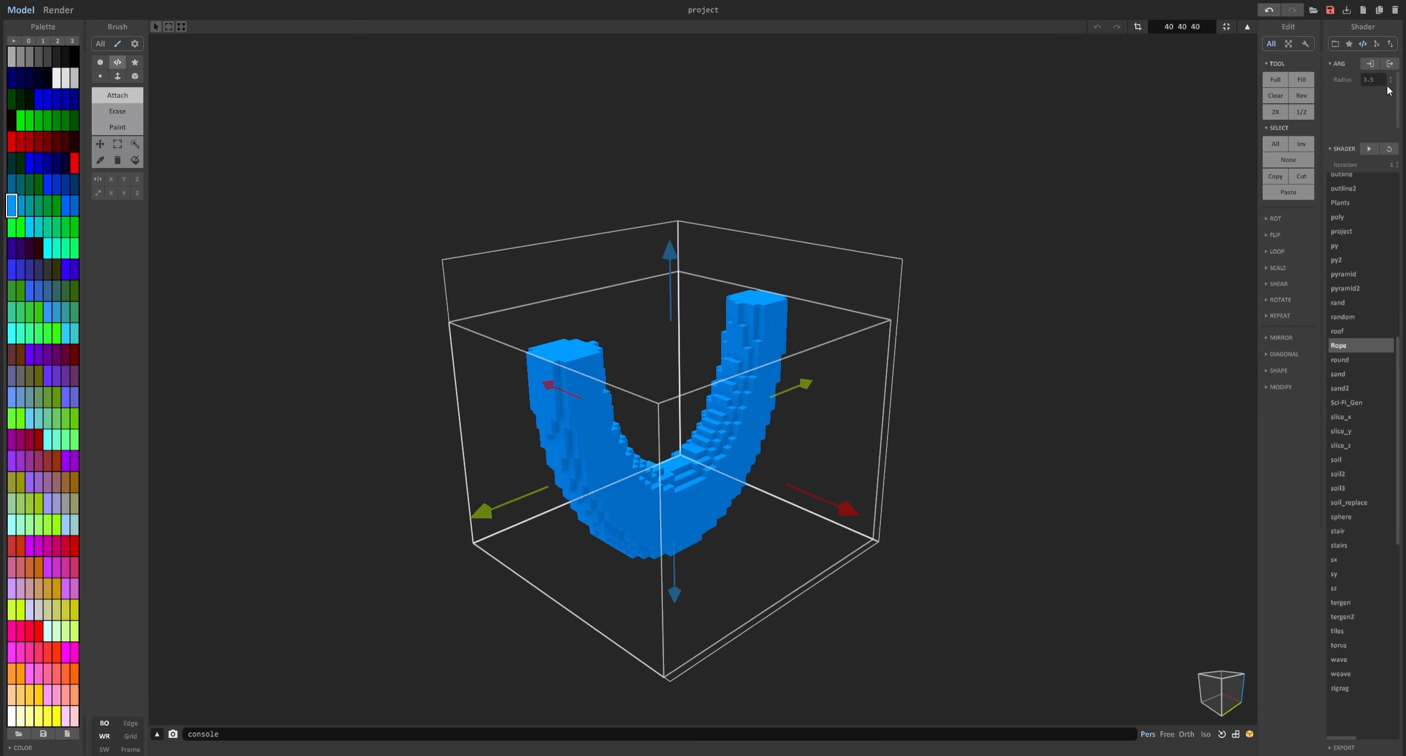
left_click(1390, 149)
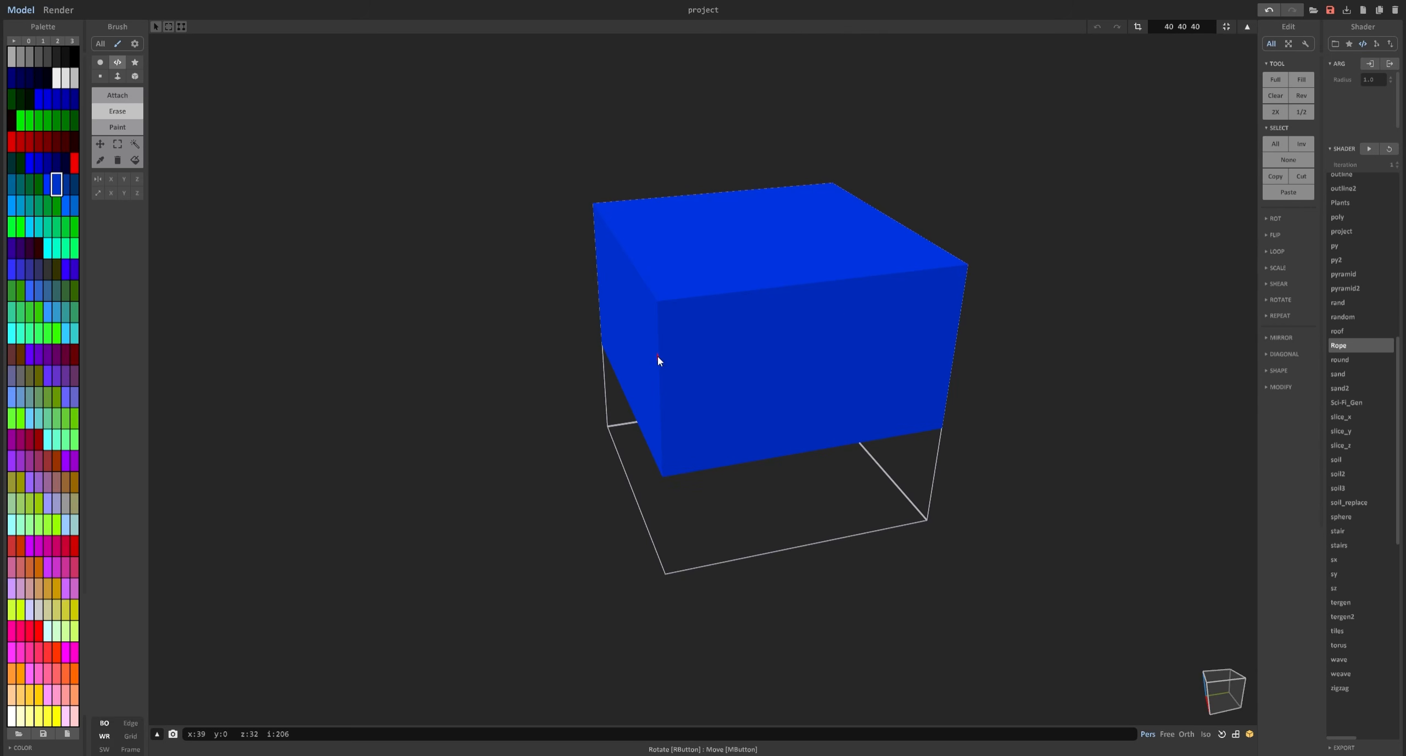
Erase a rope-shaped cut diagonally through the solid blue block with the Rope shader in Erase mode.
mouse_move(656, 361)
right_mouse_down()
mouse_move(500, 332)
mouse_move(772, 387)
right_mouse_up()
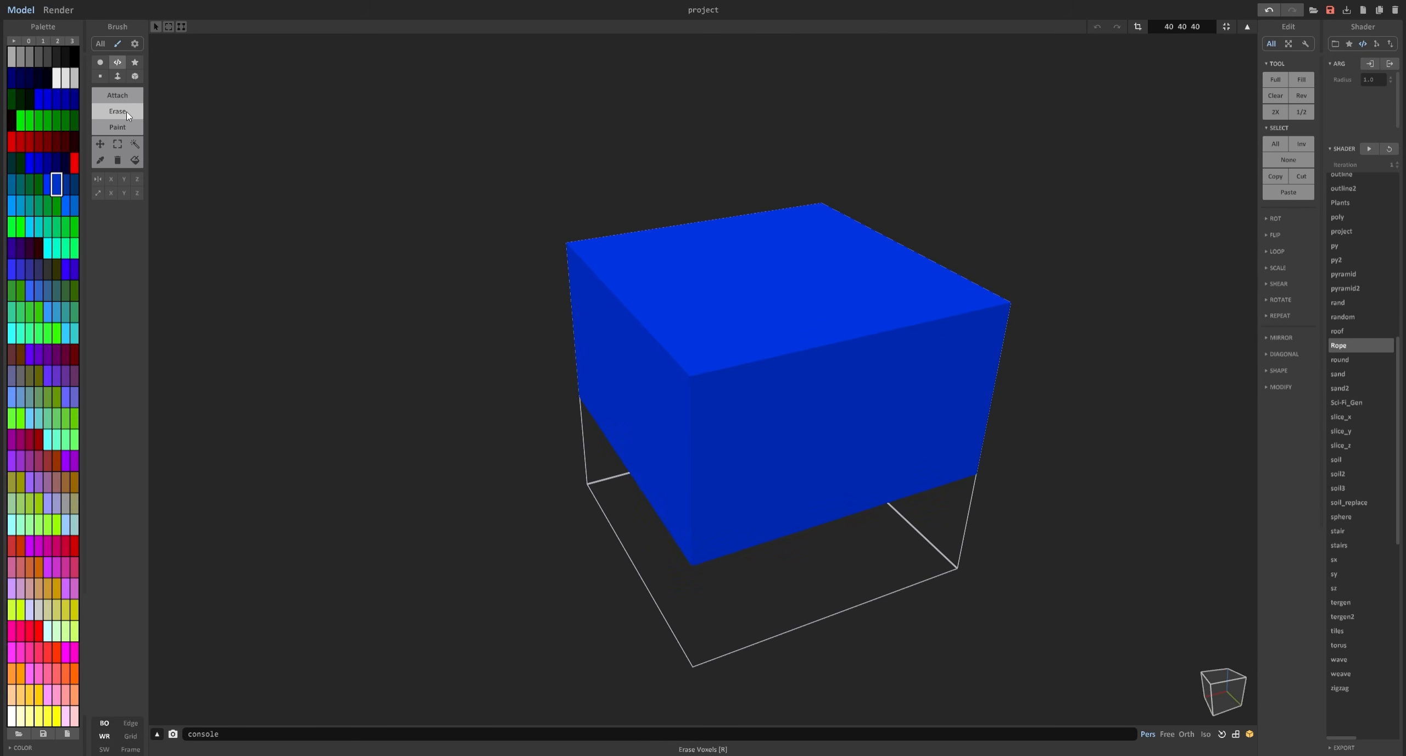
left_click(108, 111)
mouse_move(821, 204)
left_mouse_down()
mouse_move(702, 401)
mouse_move(693, 567)
left_mouse_up()
mouse_move(693, 567)
right_mouse_down()
mouse_move(612, 532)
mouse_move(653, 414)
mouse_move(894, 313)
right_mouse_up()
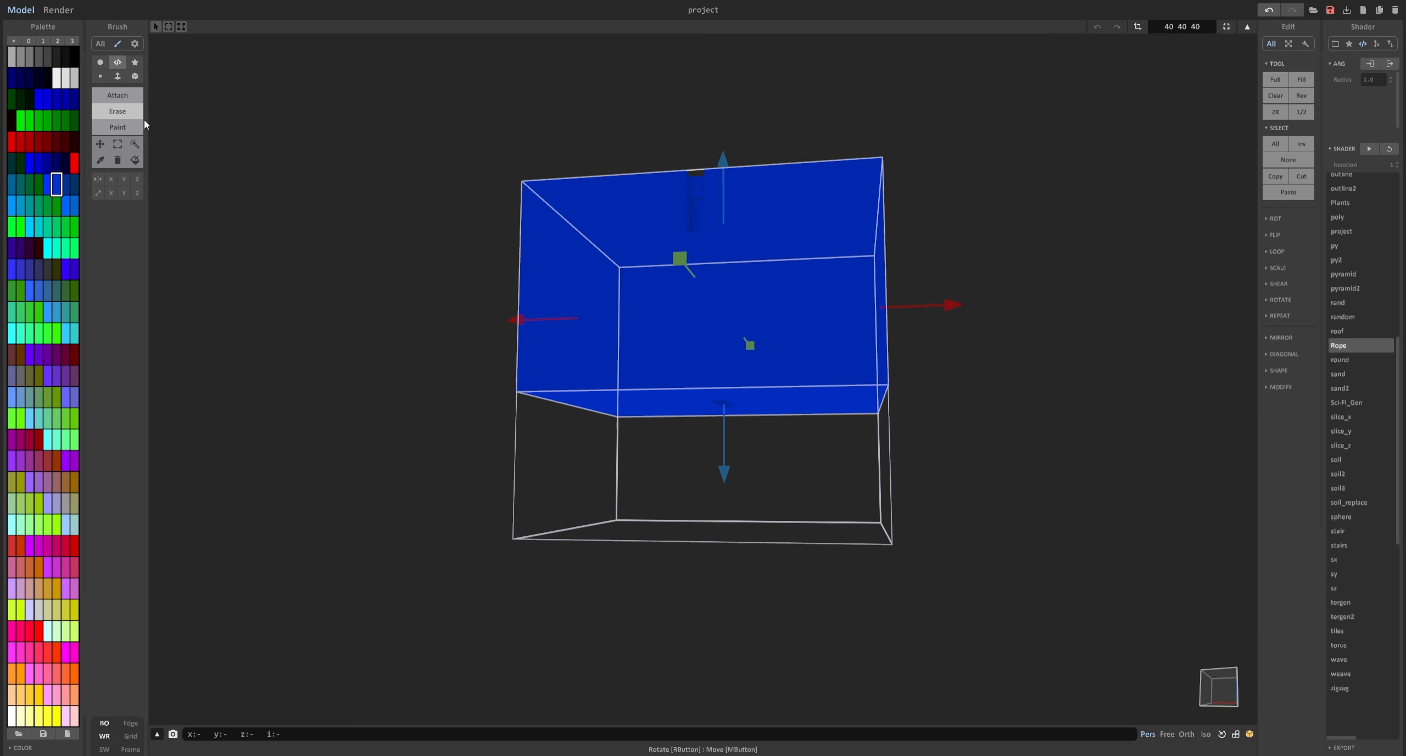
Erase the blue block's sides layer by layer with the Face brush, leaving a thin slab that exposes the rope-shaped cut.
left_click(117, 76)
mouse_move(632, 329)
right_mouse_down()
mouse_move(694, 308)
mouse_move(803, 380)
mouse_move(678, 329)
mouse_move(646, 365)
mouse_move(784, 277)
right_mouse_up()
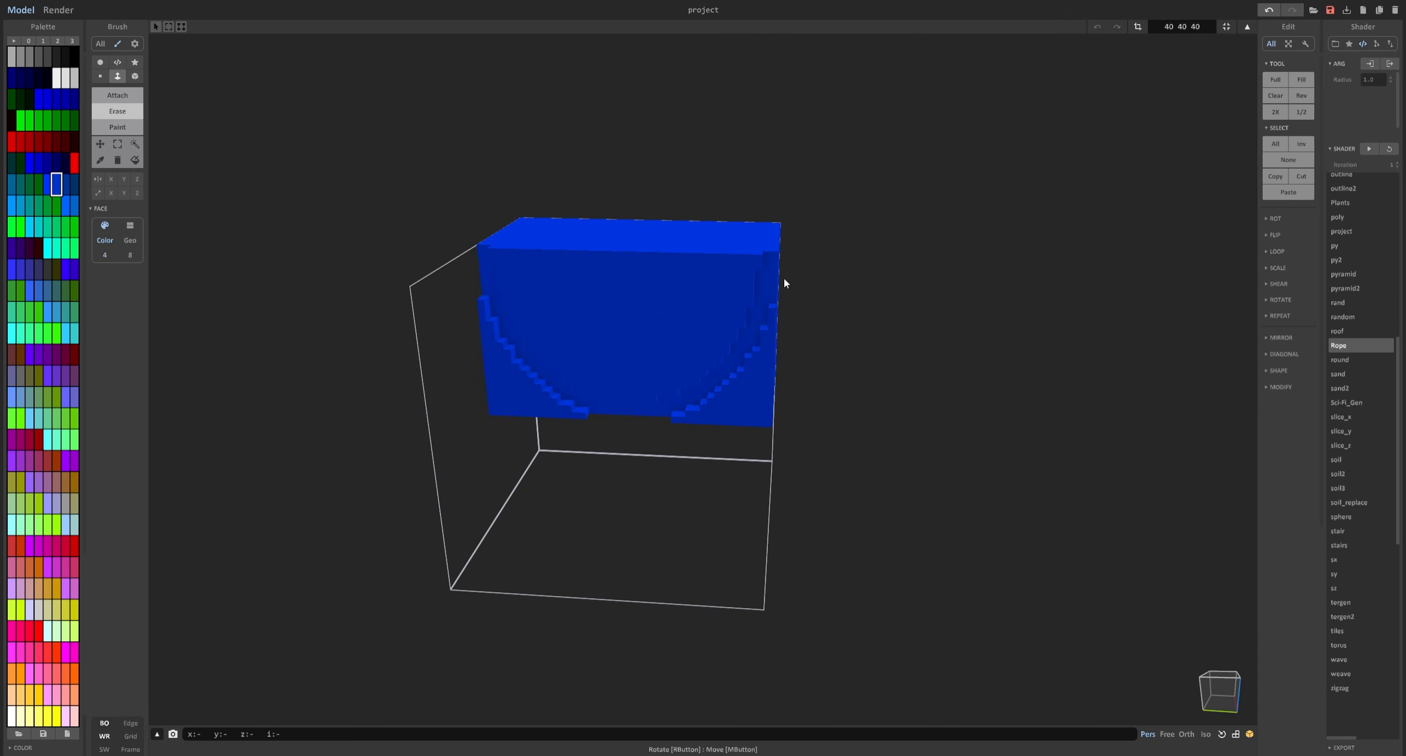
right_click_drag(644, 393, 490, 339)
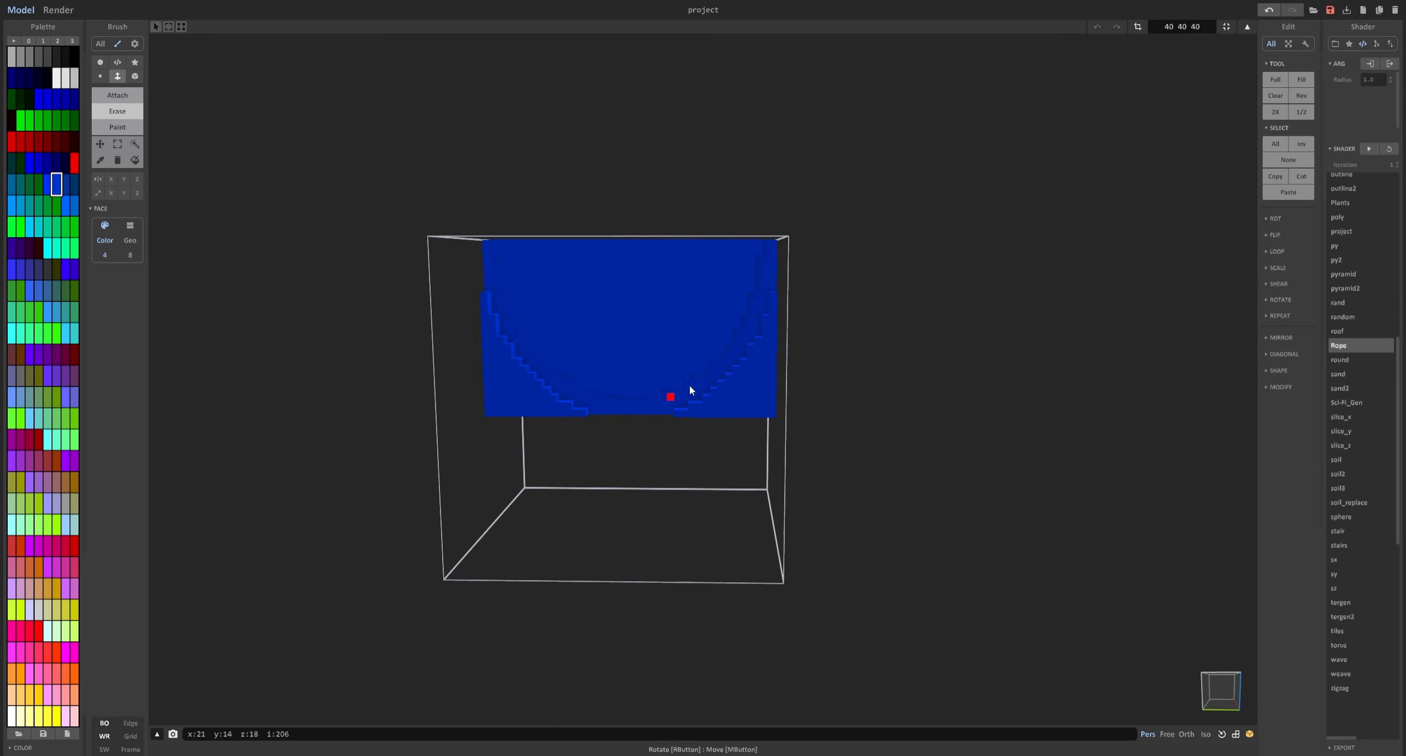
mouse_move(763, 318)
right_mouse_down()
mouse_move(672, 390)
mouse_move(706, 354)
mouse_move(643, 374)
mouse_move(605, 408)
right_mouse_up()
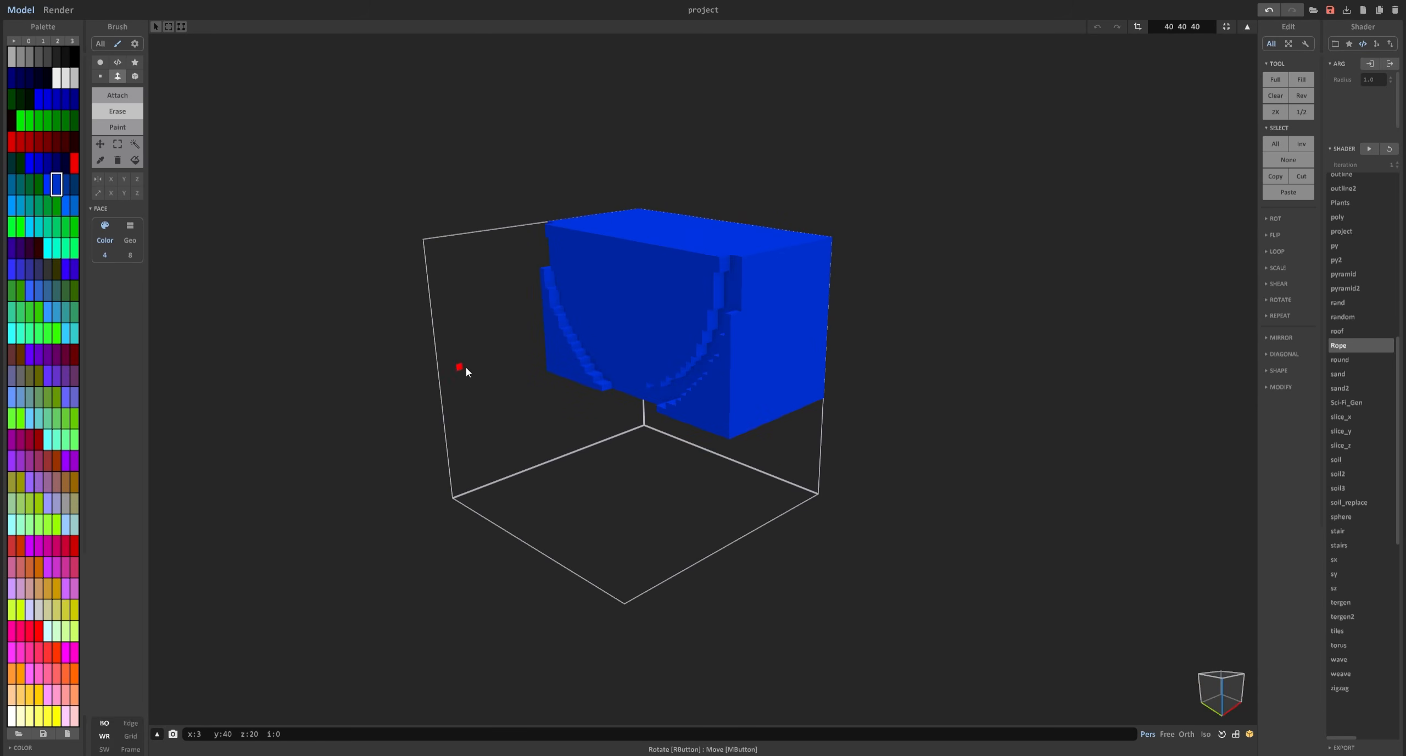
right_click_drag(466, 366, 677, 333)
mouse_move(813, 308)
right_mouse_down()
mouse_move(742, 318)
mouse_move(758, 328)
right_mouse_up()
left_click(803, 329)
left_click_drag(813, 330, 701, 302)
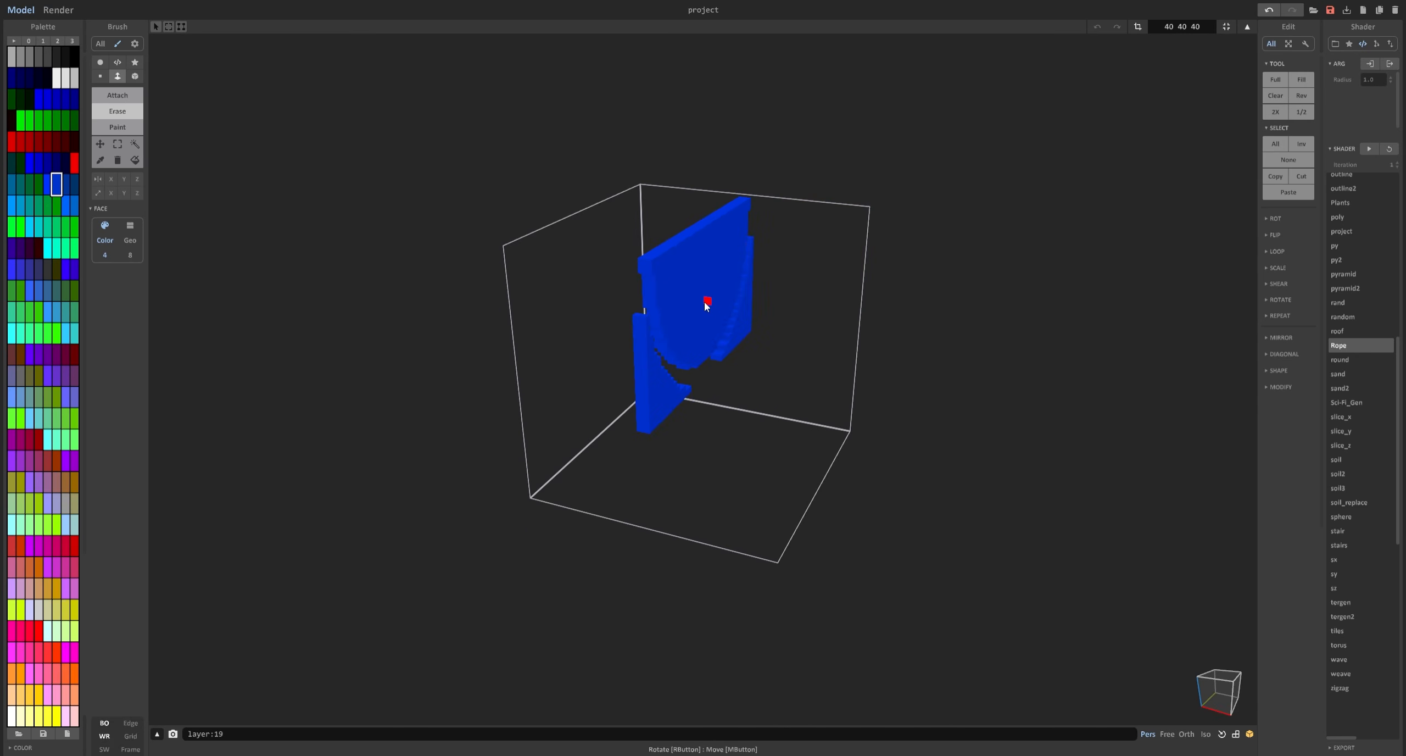
right_click_drag(709, 301, 771, 331)
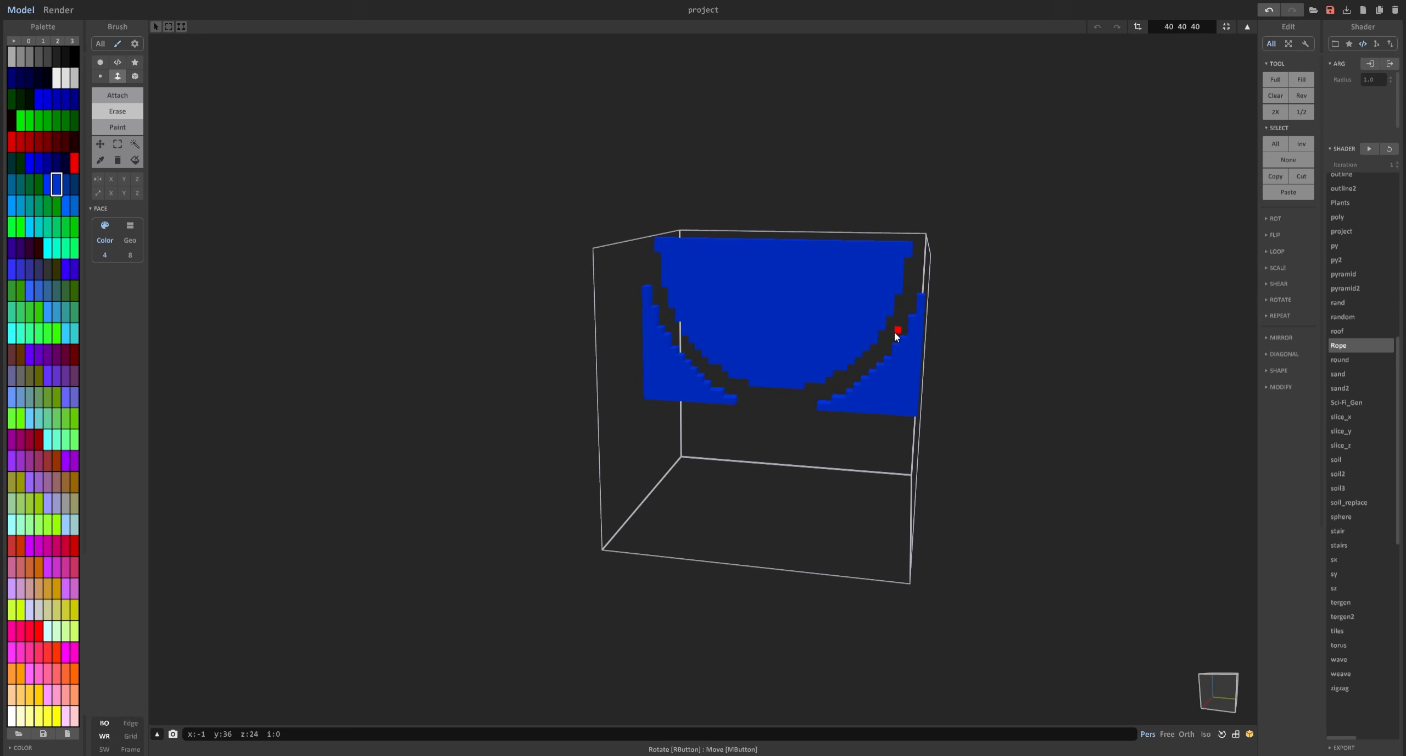
right_click_drag(895, 333, 700, 340)
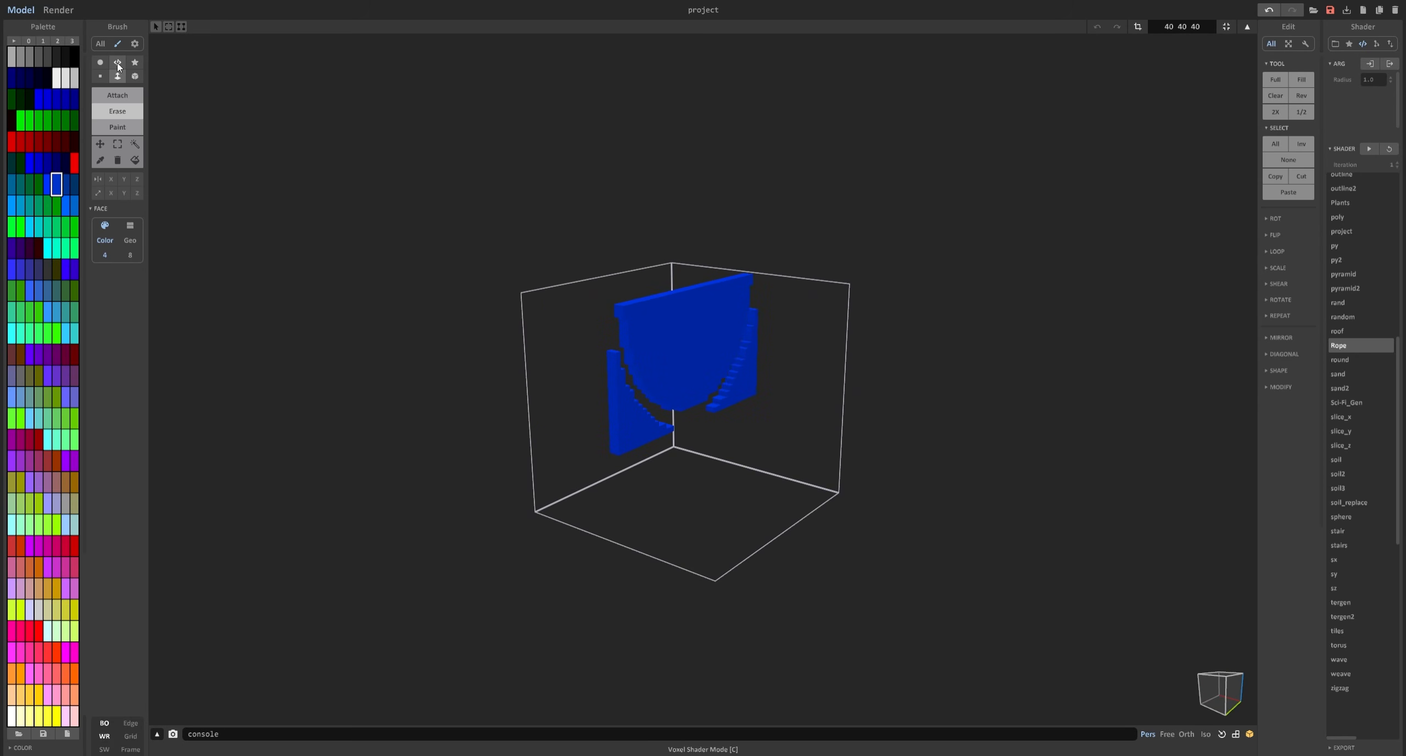
Load the Tree model from the Assets folder into the Pattern brush and stamp it inside the empty volume.
left_click(137, 66)
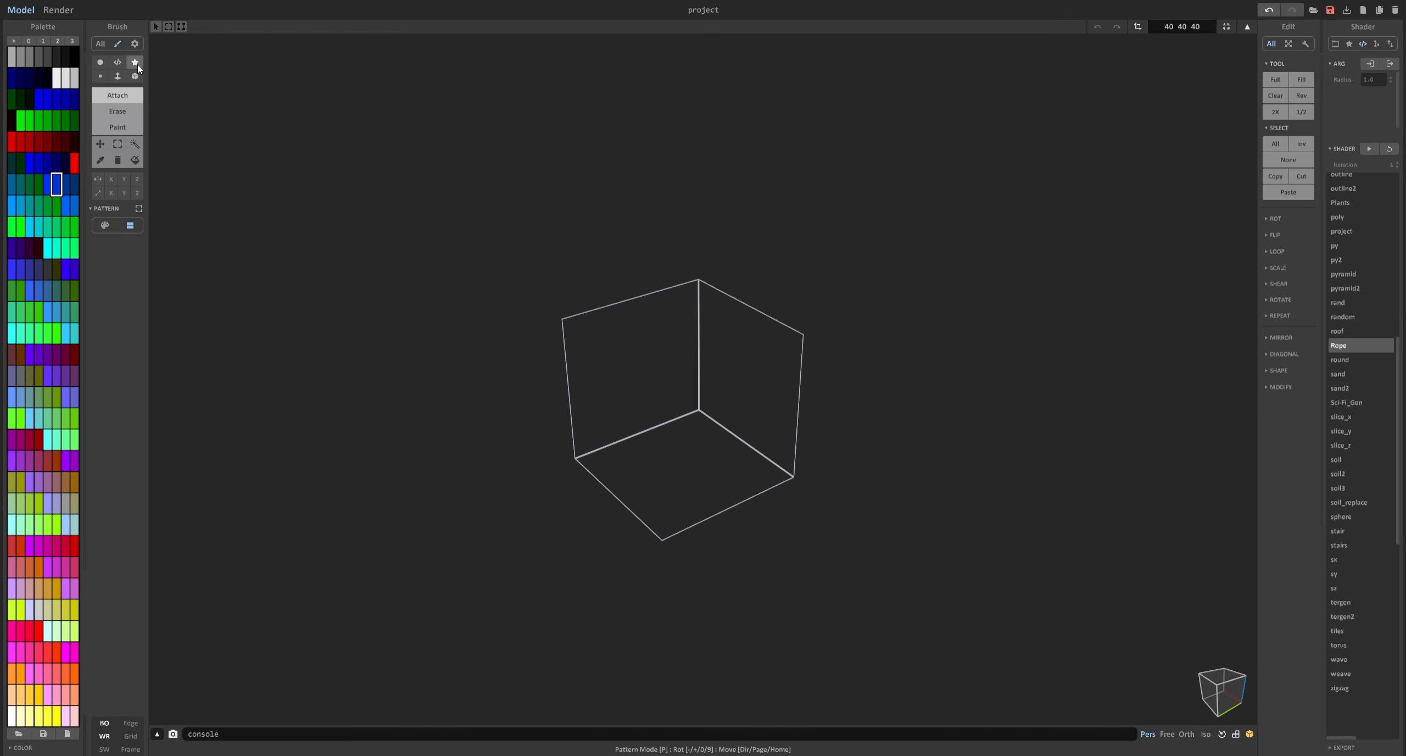
left_click(1351, 45)
scroll(1374, 277, "down", 2)
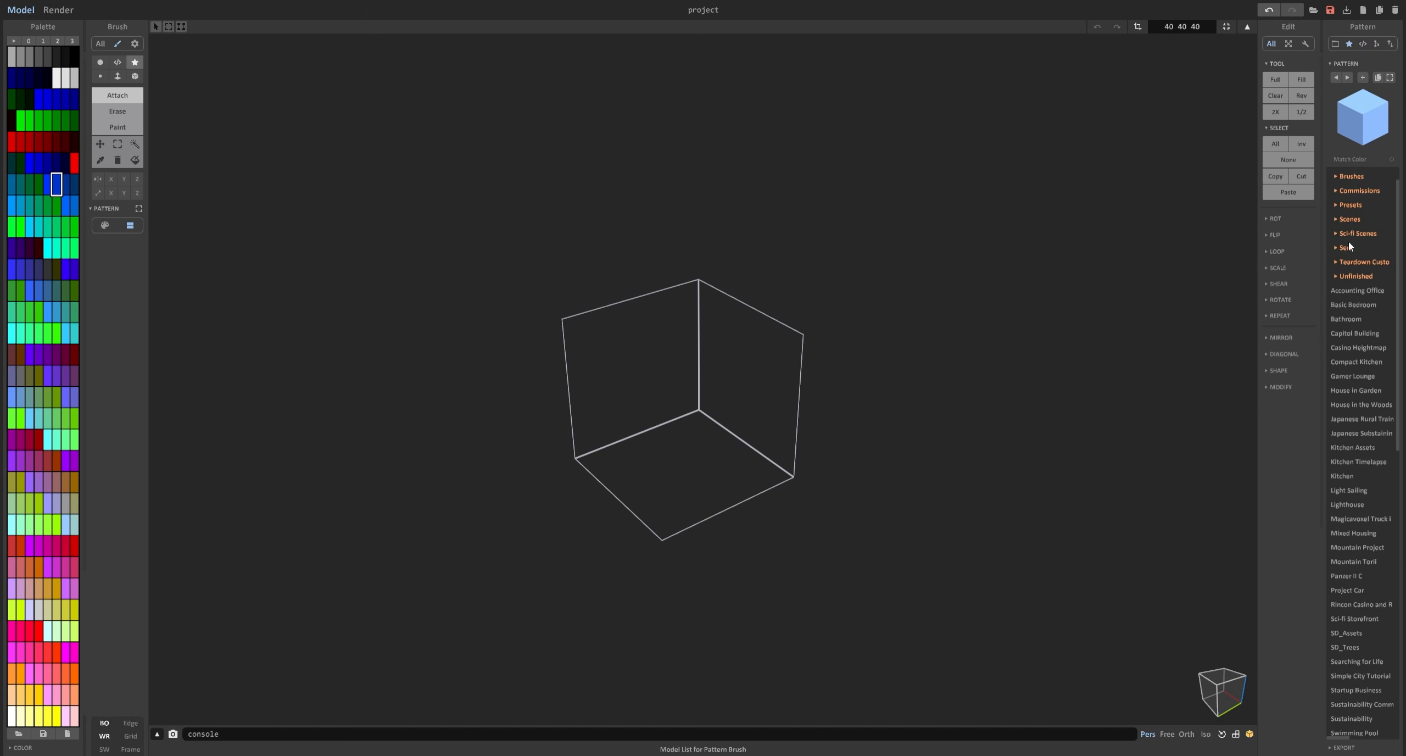
scroll(1357, 225, "up", 2)
left_click(1350, 188)
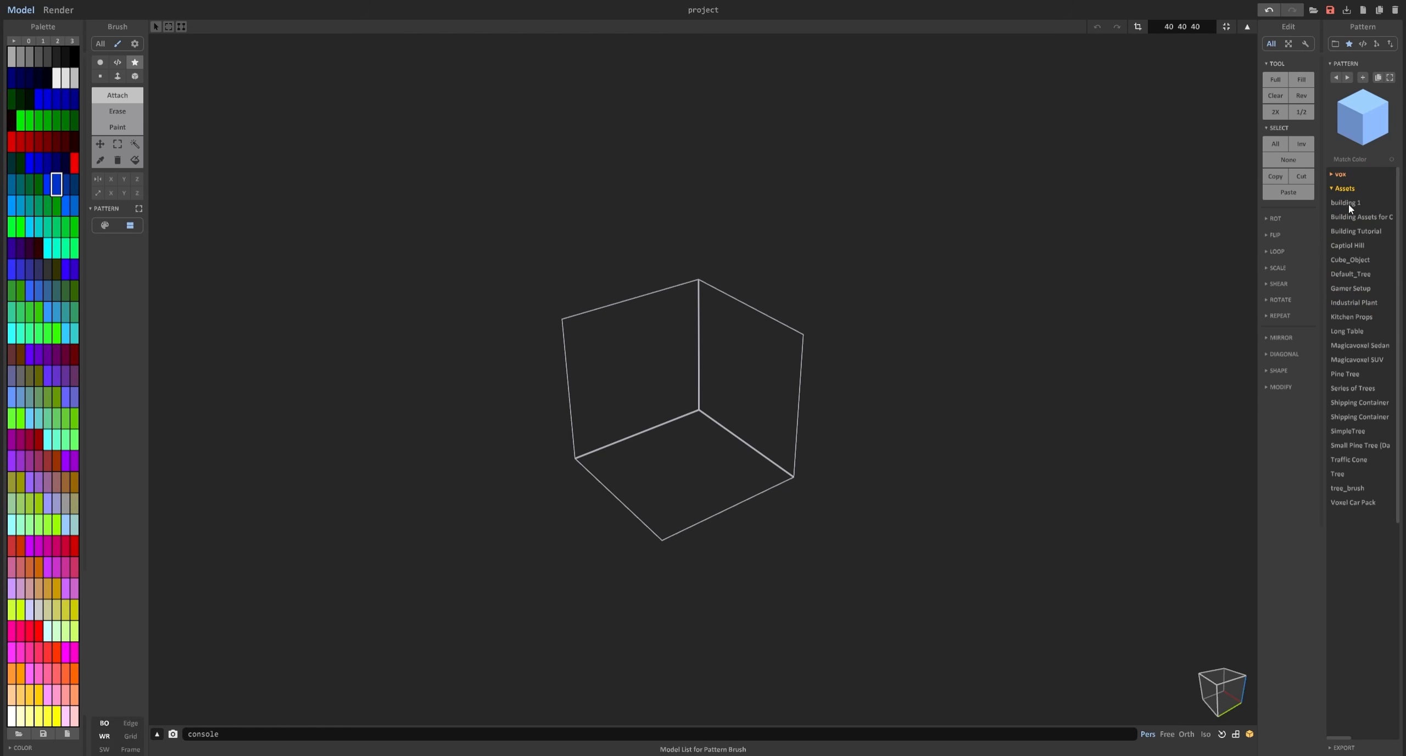
left_click(1343, 473)
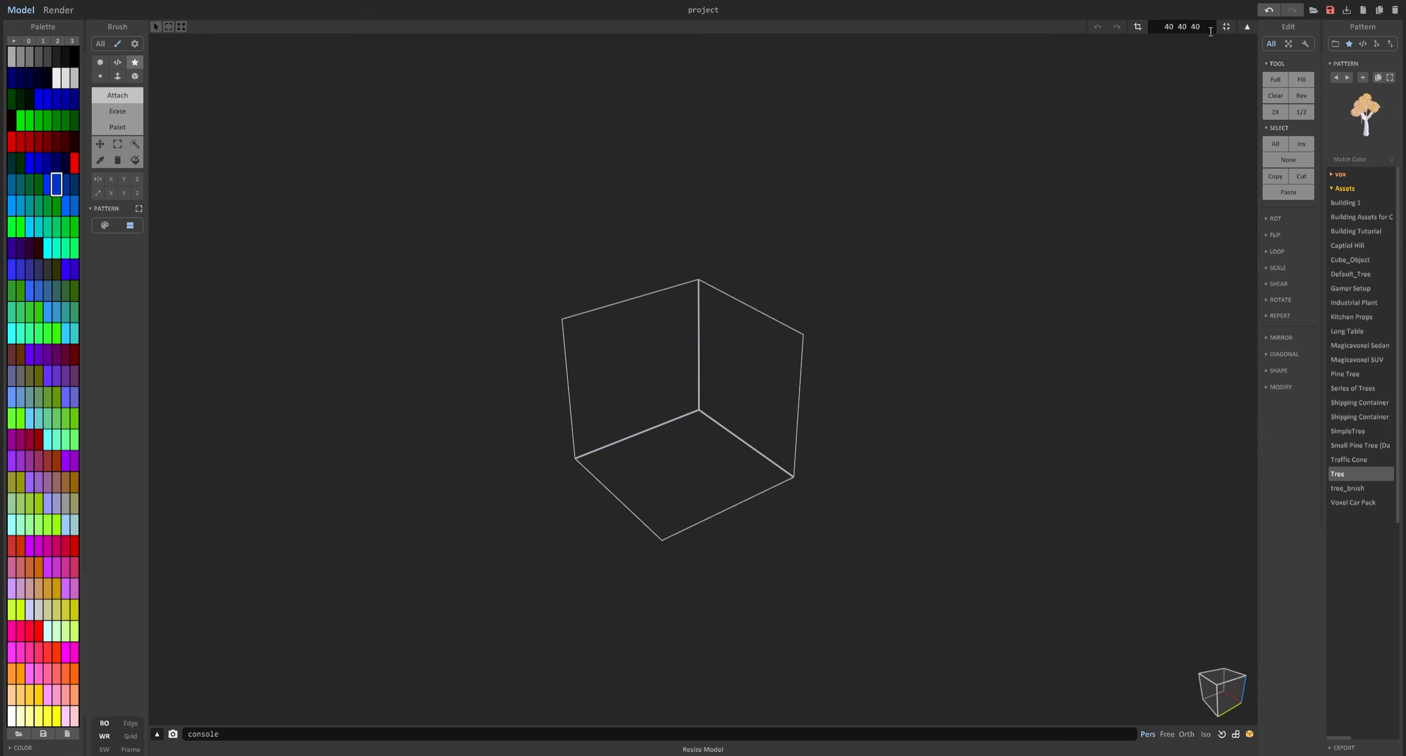
left_click(673, 417)
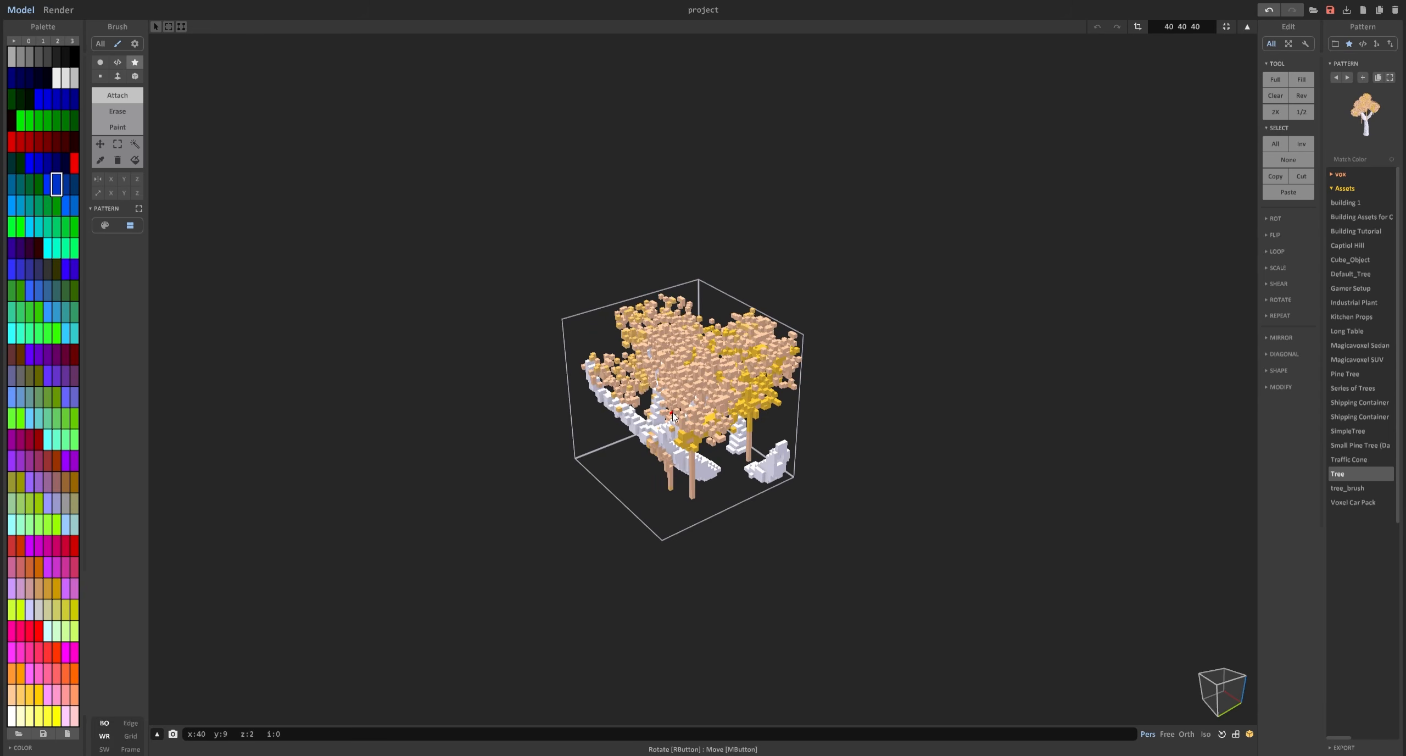
left_click_drag(651, 421, 976, 413)
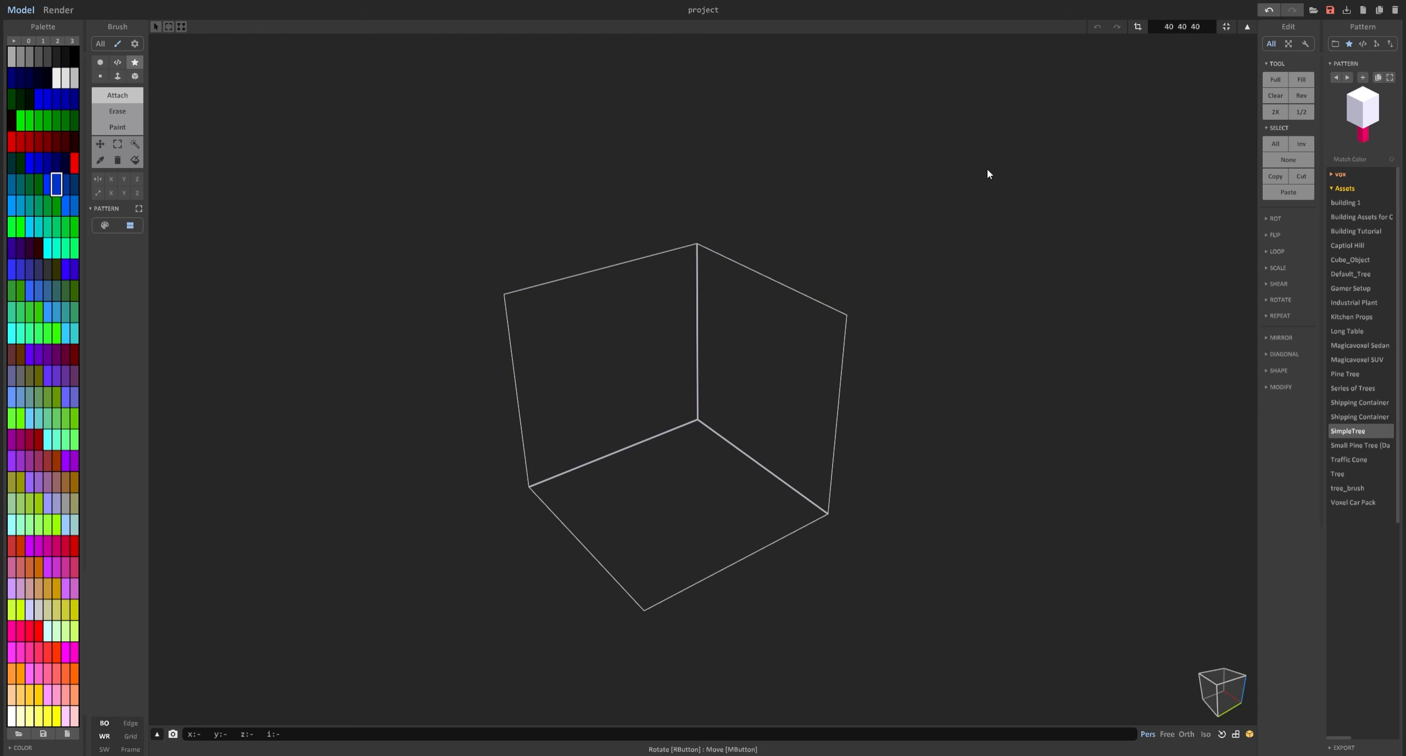
Attach a blue box at the back corner of the volume's floor with the Box brush.
middle_click_drag(845, 228, 855, 170)
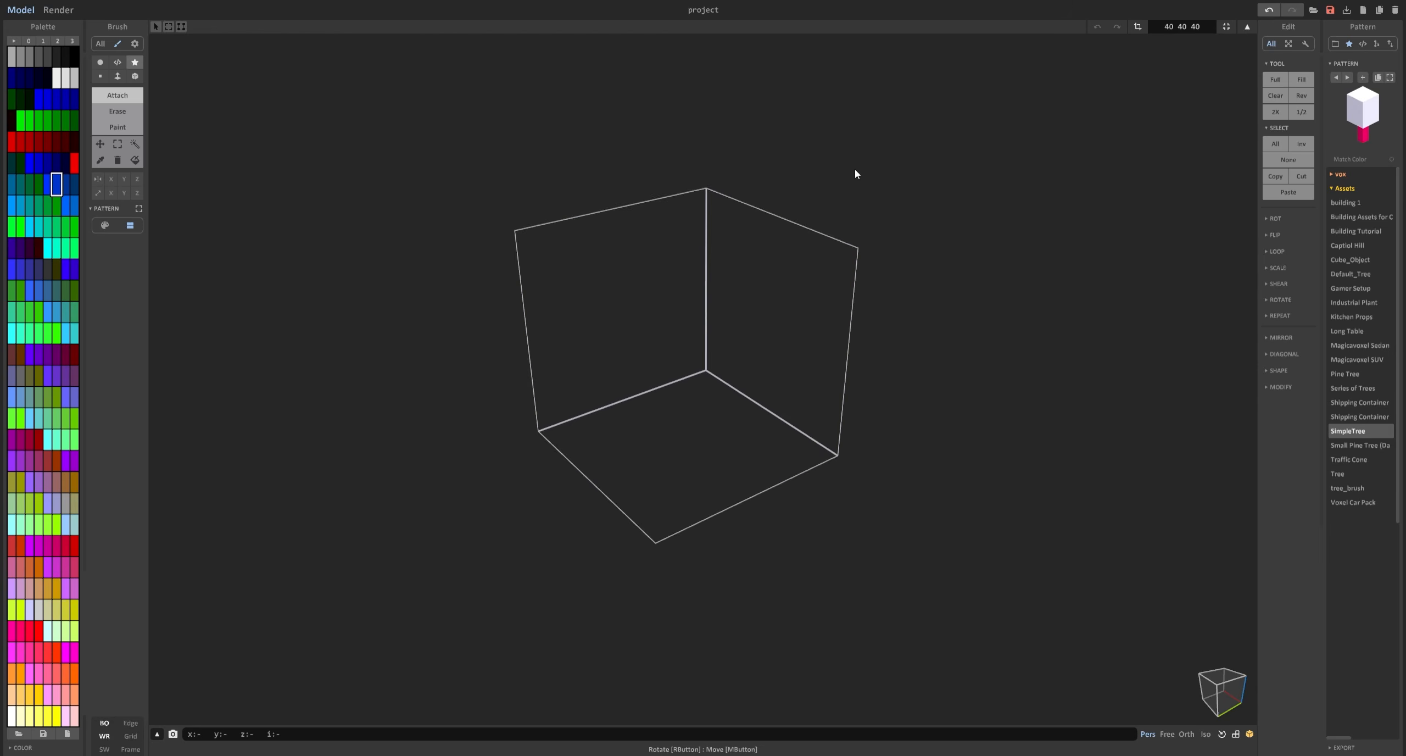
scroll(855, 170, "up", 4)
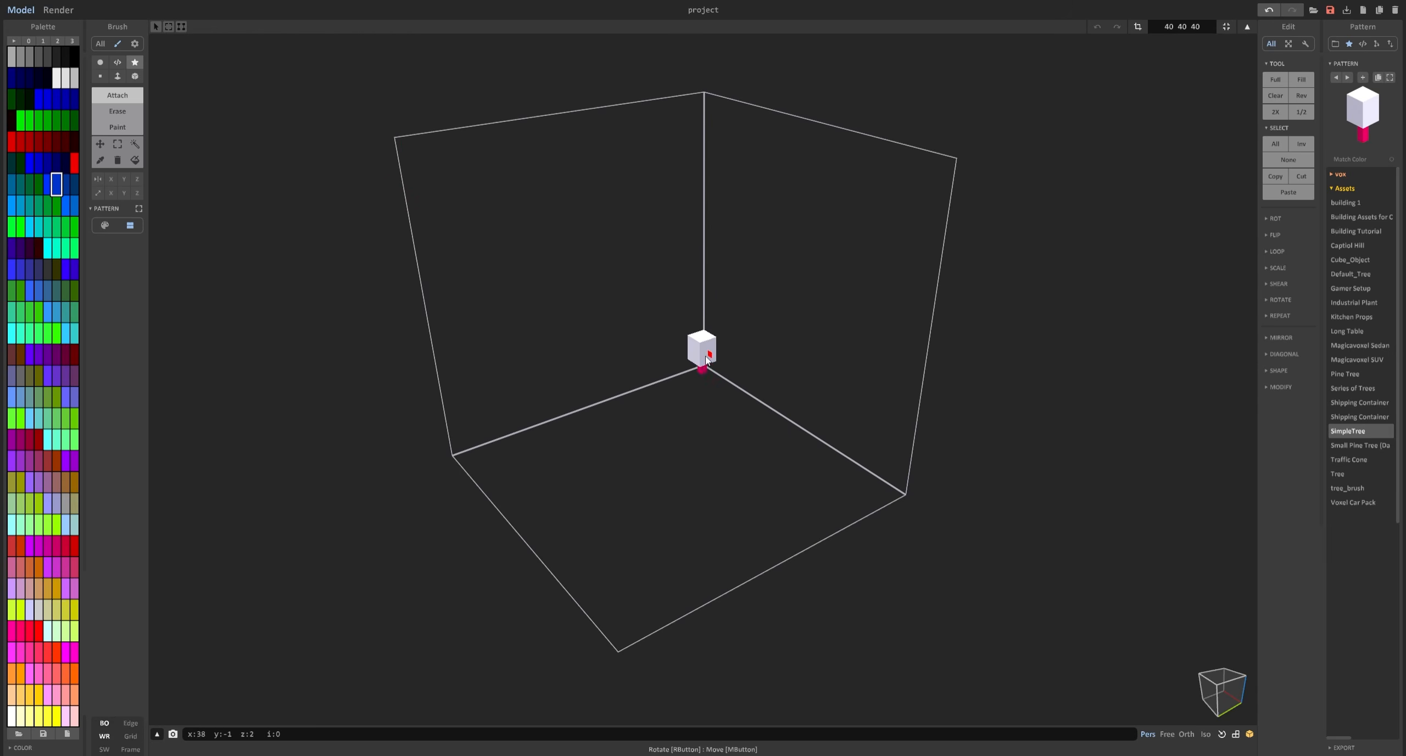
left_click(136, 78)
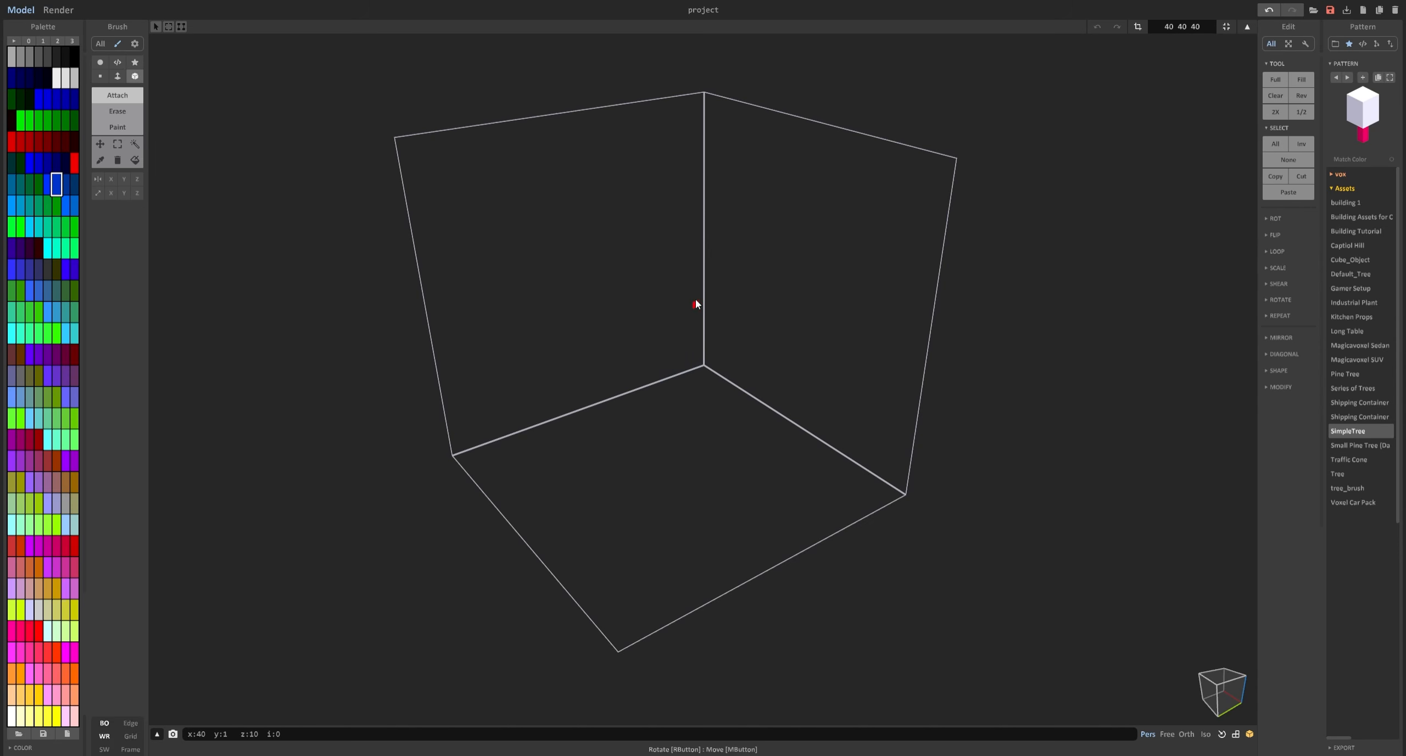
left_click_drag(695, 299, 692, 454)
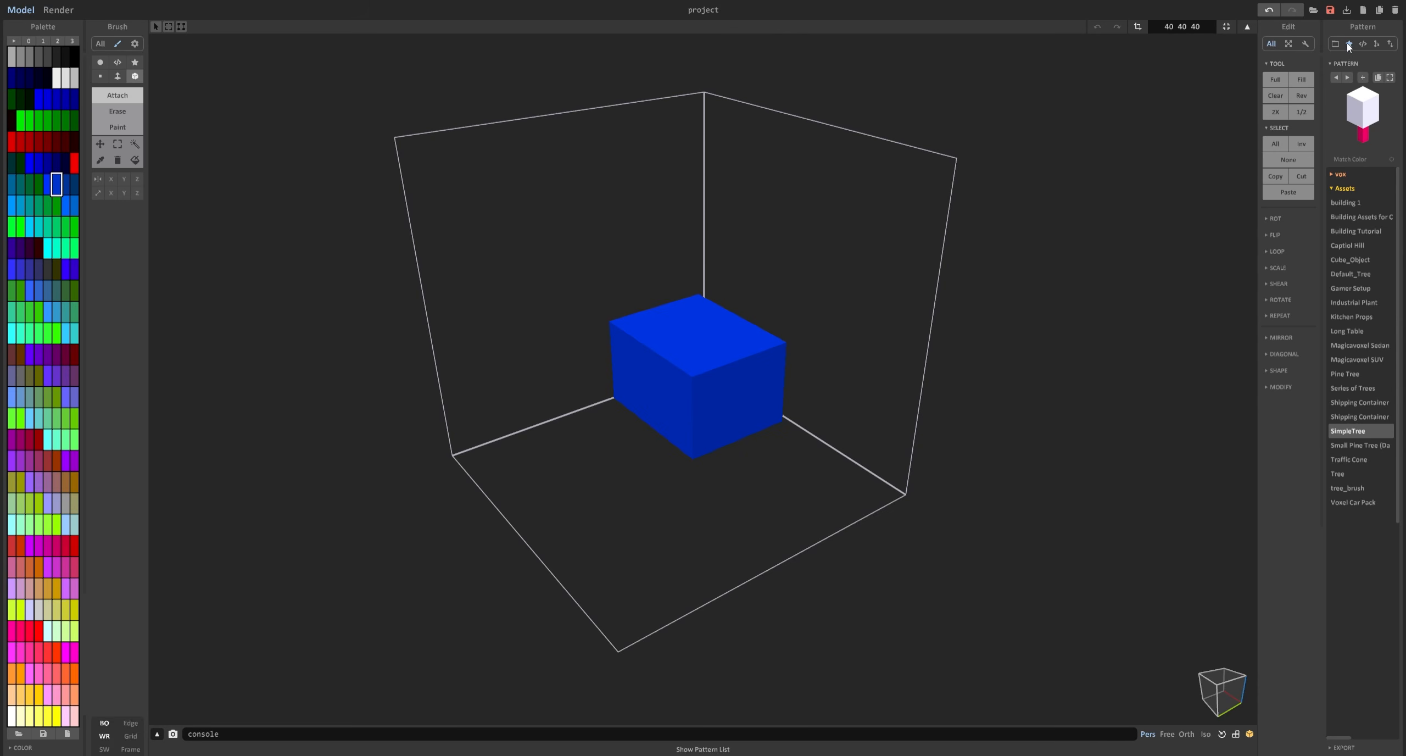
Browse the pattern models in the Assets folder, choose SimpleTree, and activate the Pattern brush.
left_click(1344, 189)
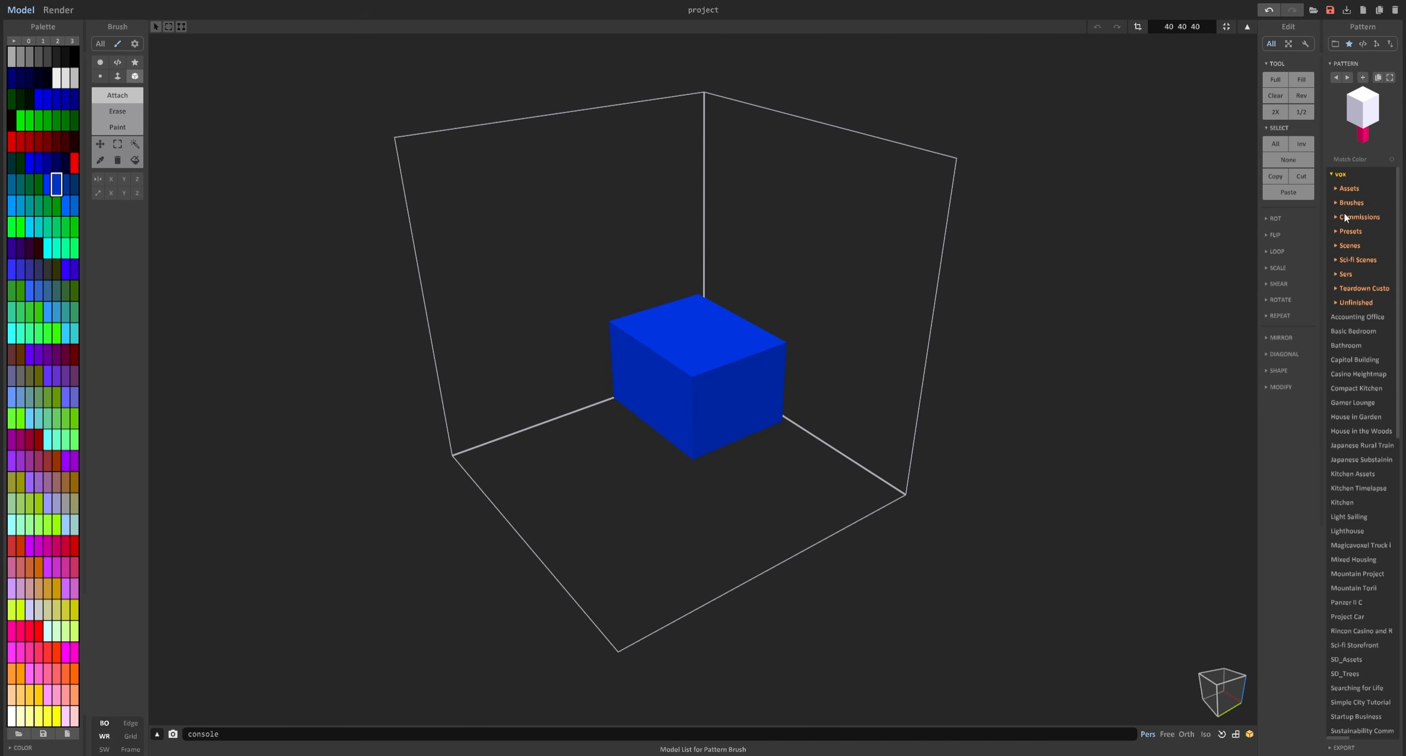
scroll(1365, 306, "down", 4)
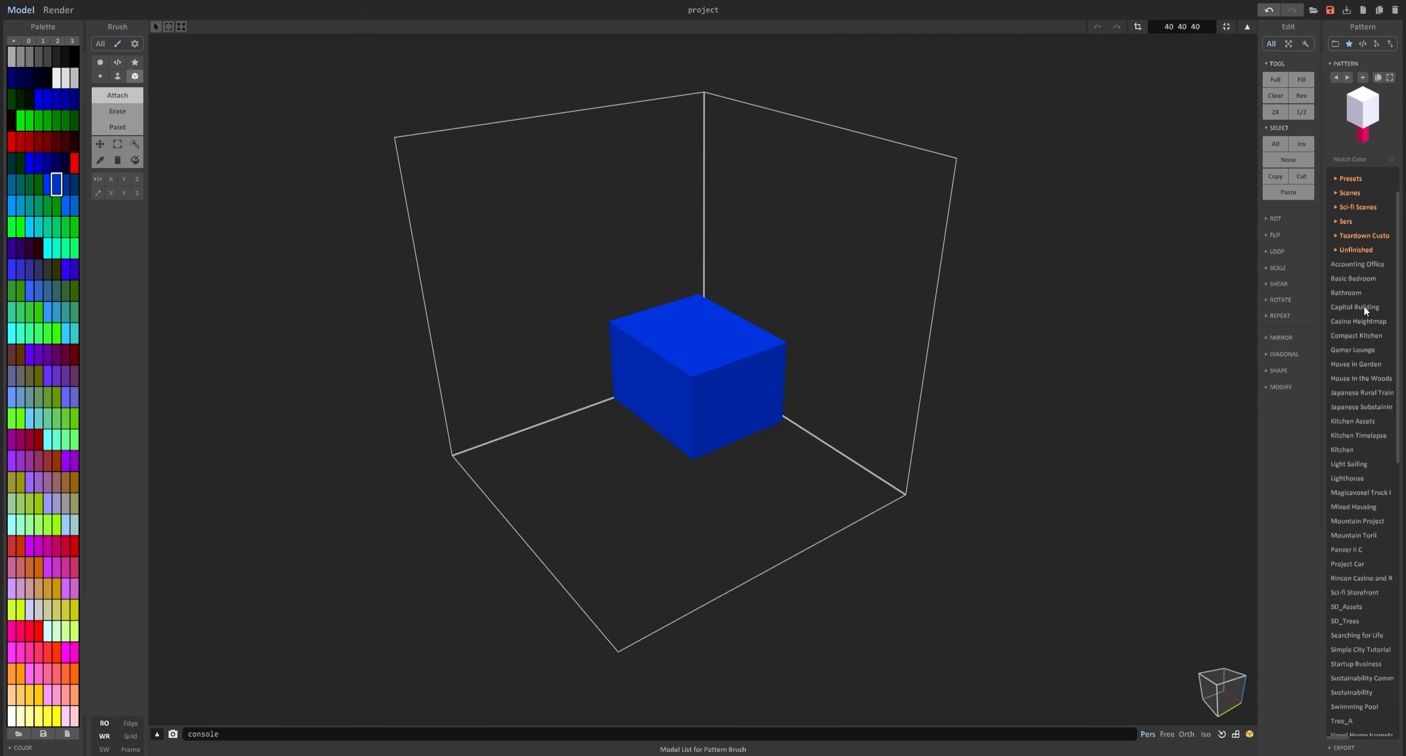
scroll(1375, 307, "up", 4)
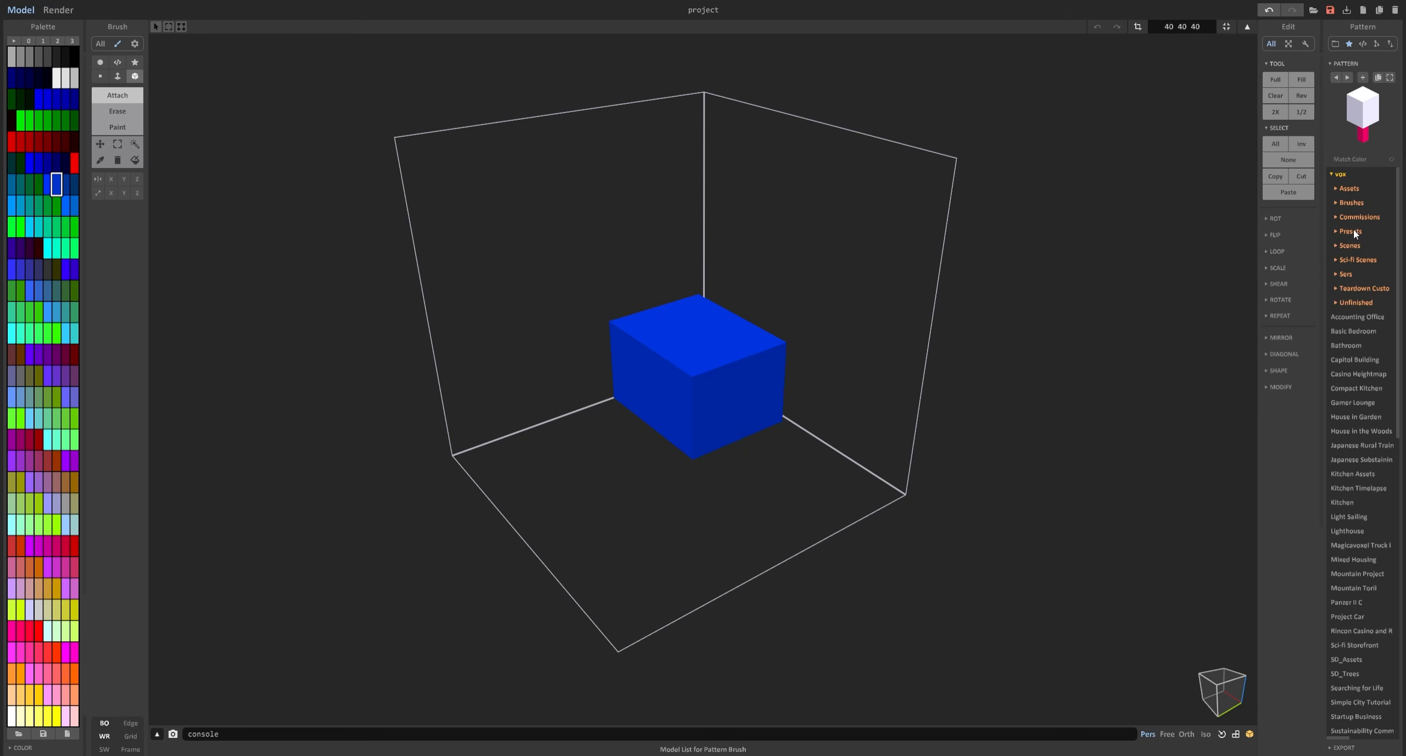
left_click(1354, 188)
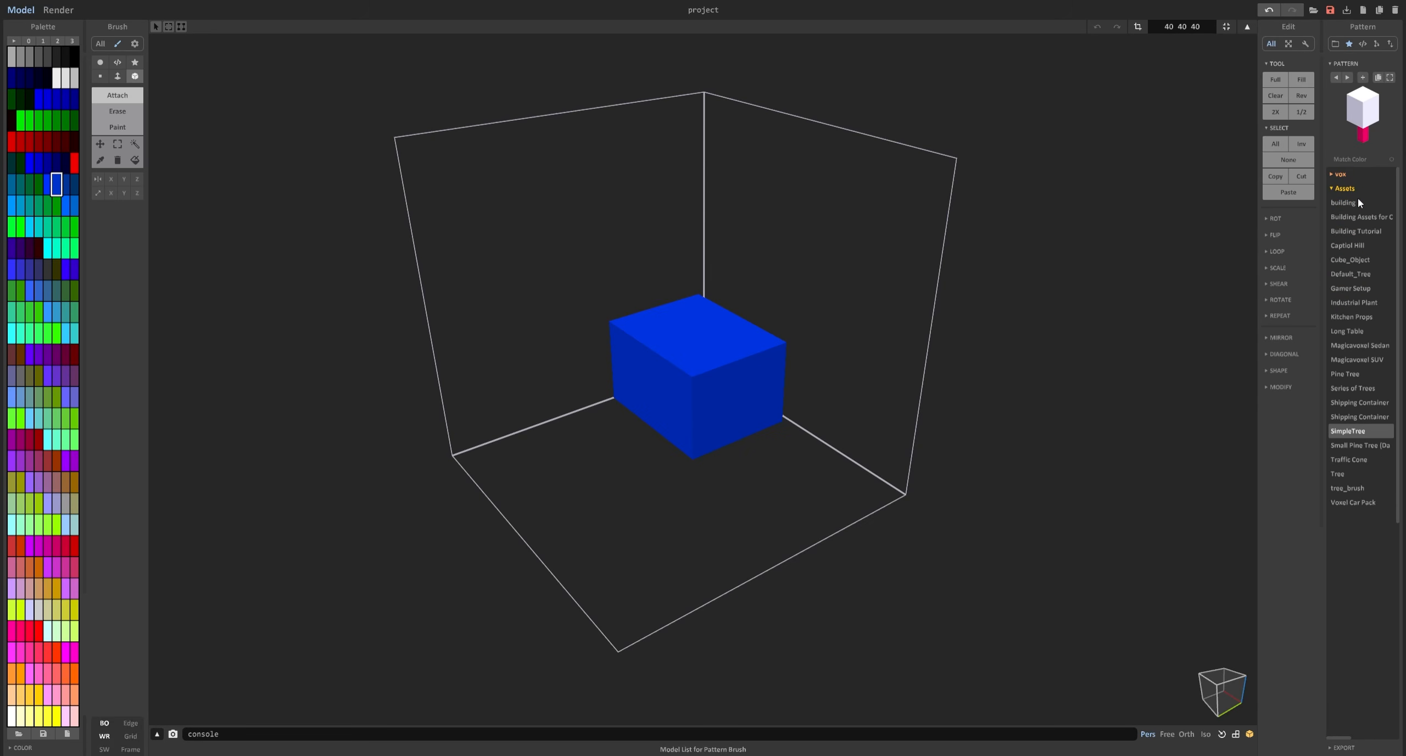
left_click(1344, 474)
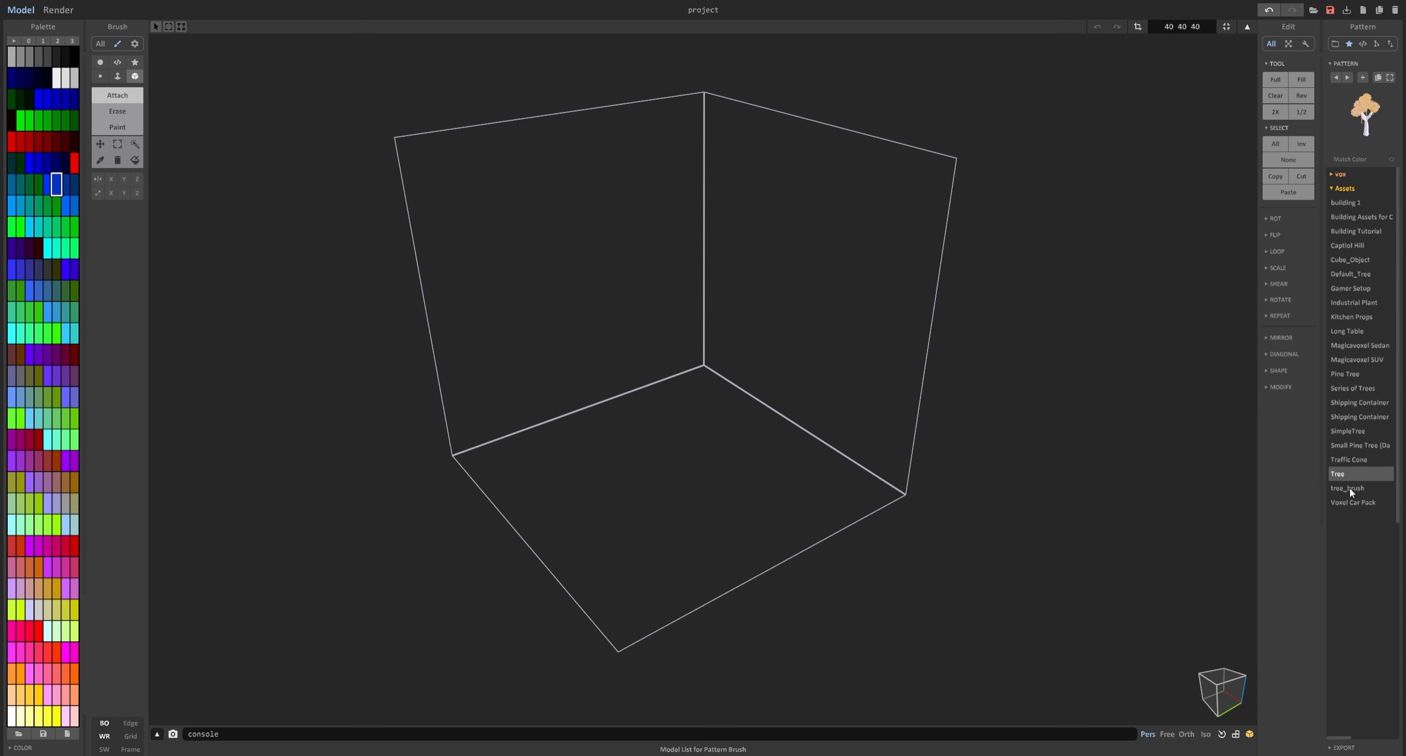
left_click(1351, 489)
left_click(1358, 503)
left_click(1351, 431)
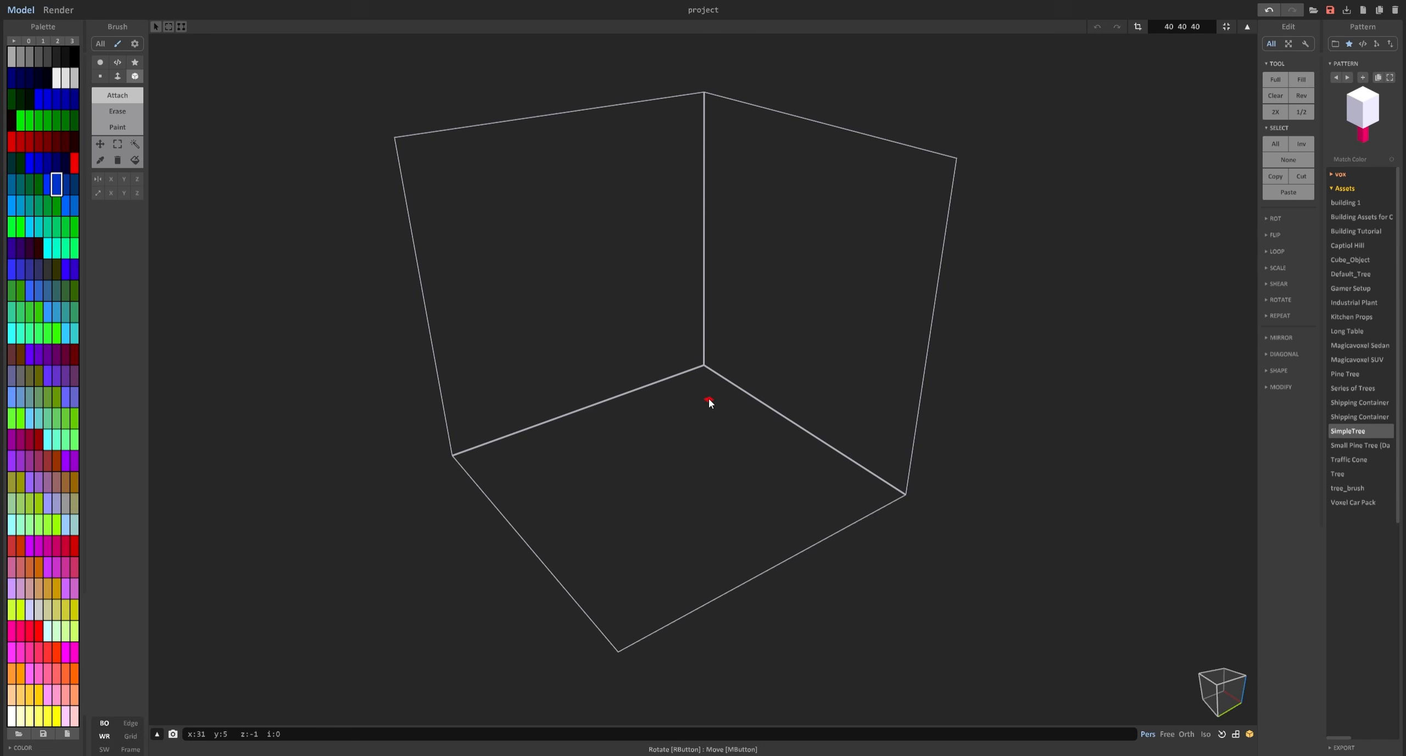
left_click(135, 62)
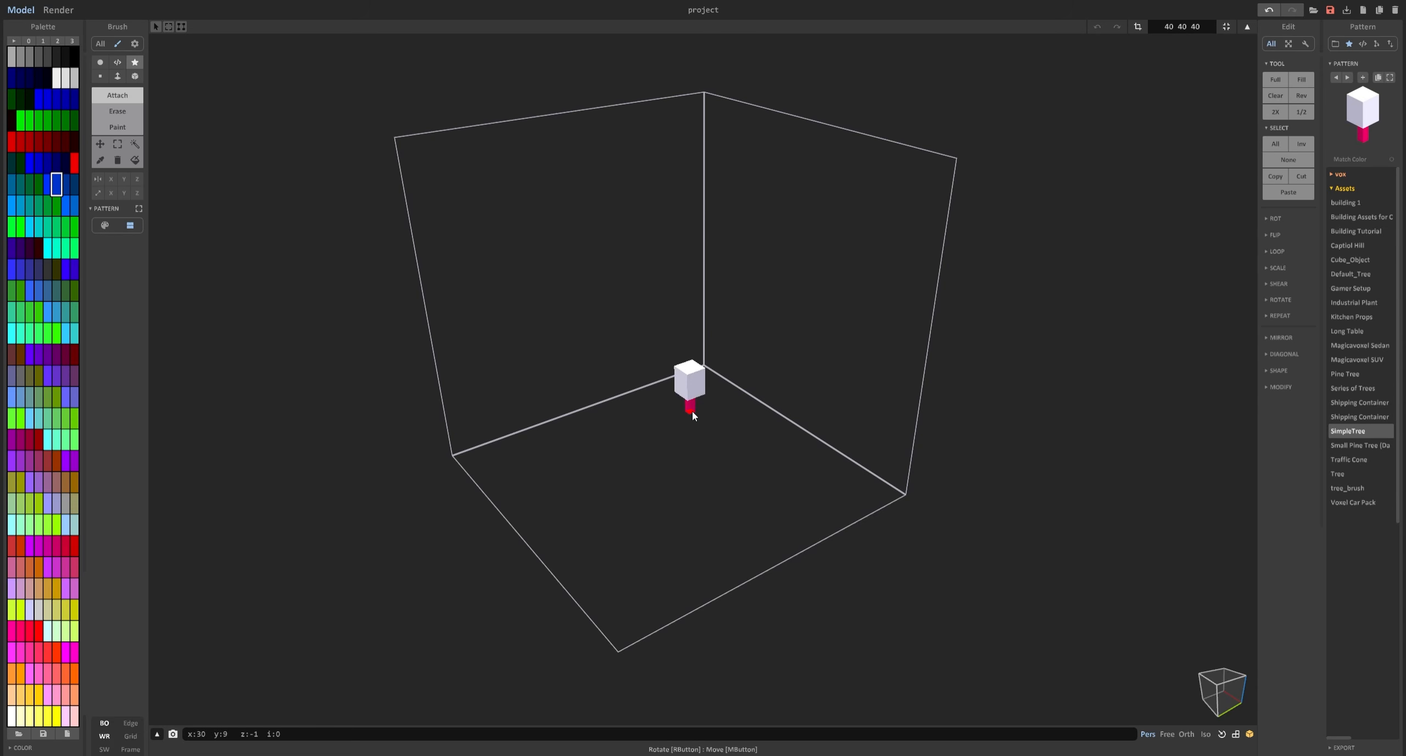
Stamp ten SimpleTree patterns spread across the floor of the empty volume, starting near the back corner.
scroll(473, 224, "up", 5)
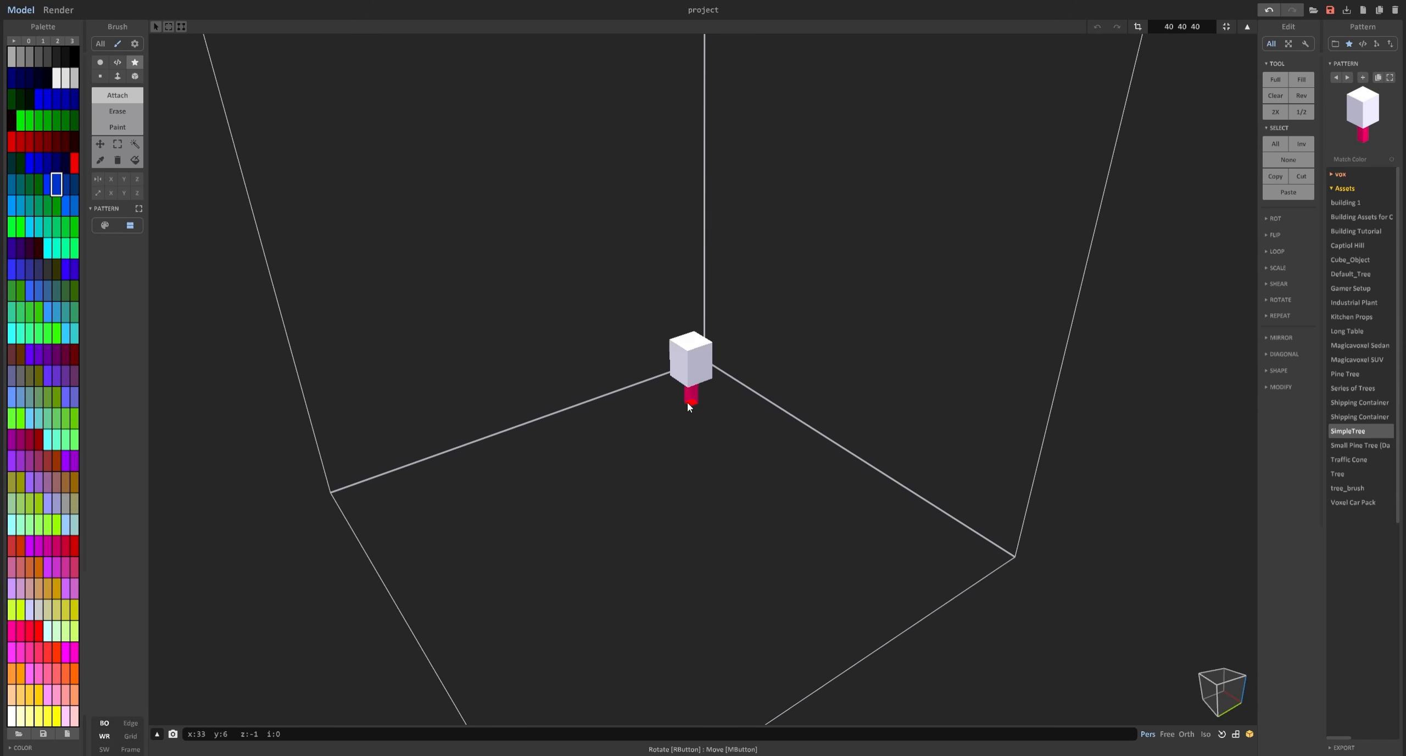
left_click(689, 403)
left_click(633, 434)
left_click(719, 452)
left_click(673, 478)
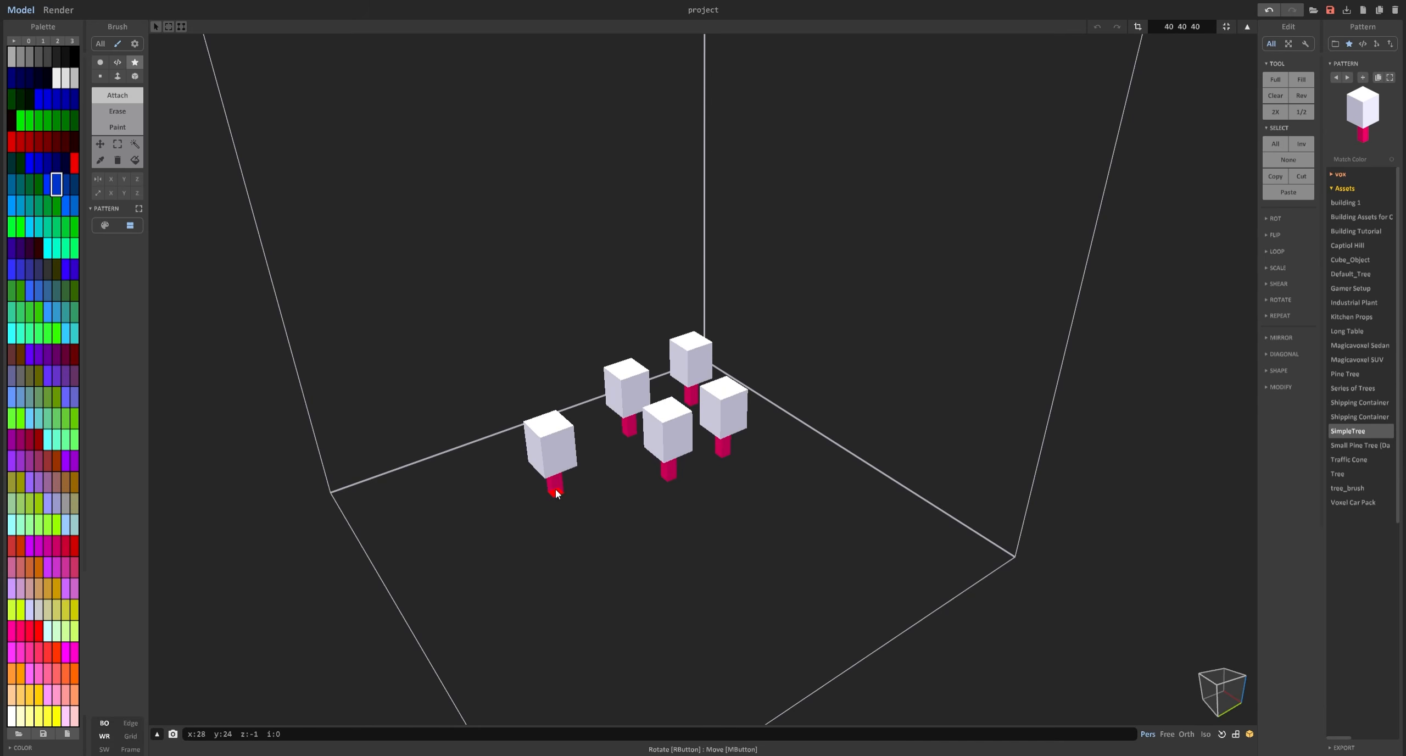
left_click(556, 488)
left_click(644, 533)
left_click(789, 501)
left_click(748, 543)
left_click(863, 582)
left_click(748, 614)
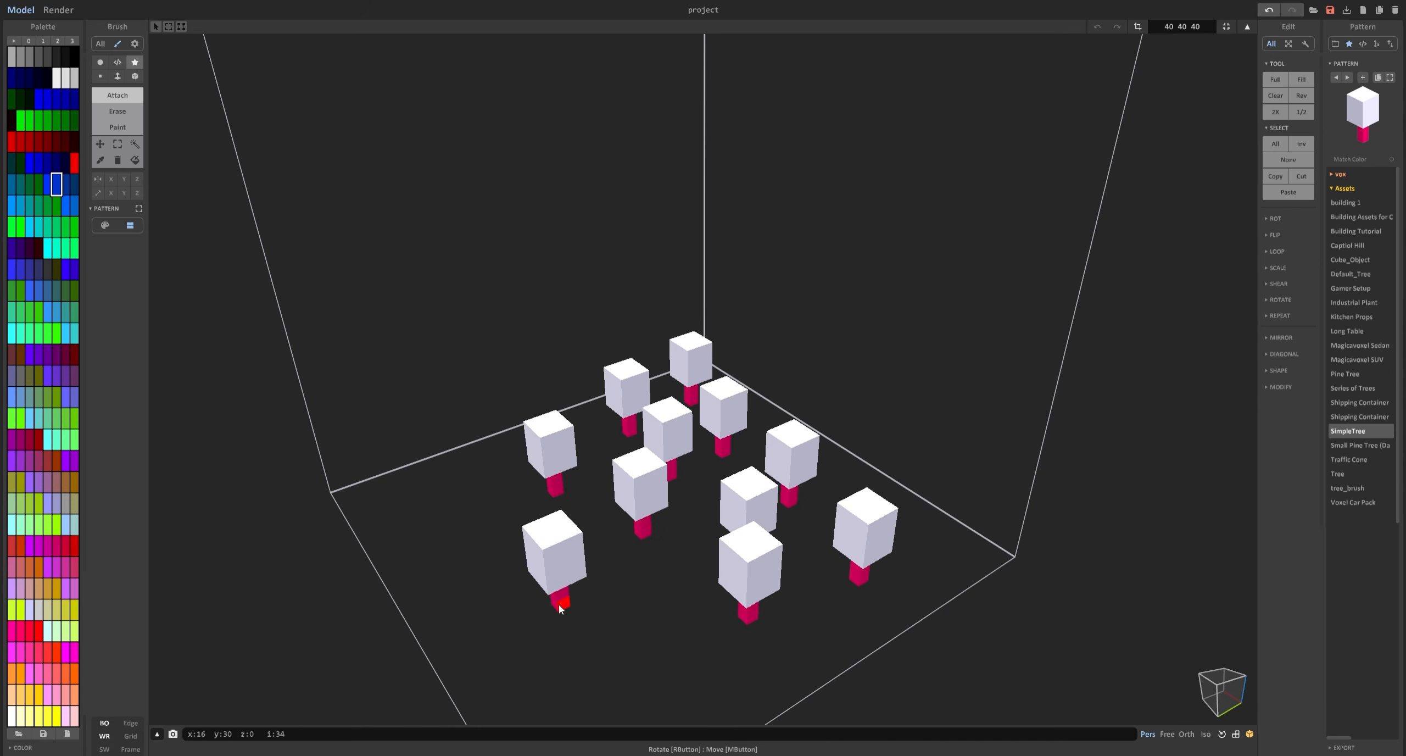
Stamp thirteen more SimpleTree patterns across the floor, filling the gaps and the areas near its edges.
left_click(563, 606)
left_click(444, 503)
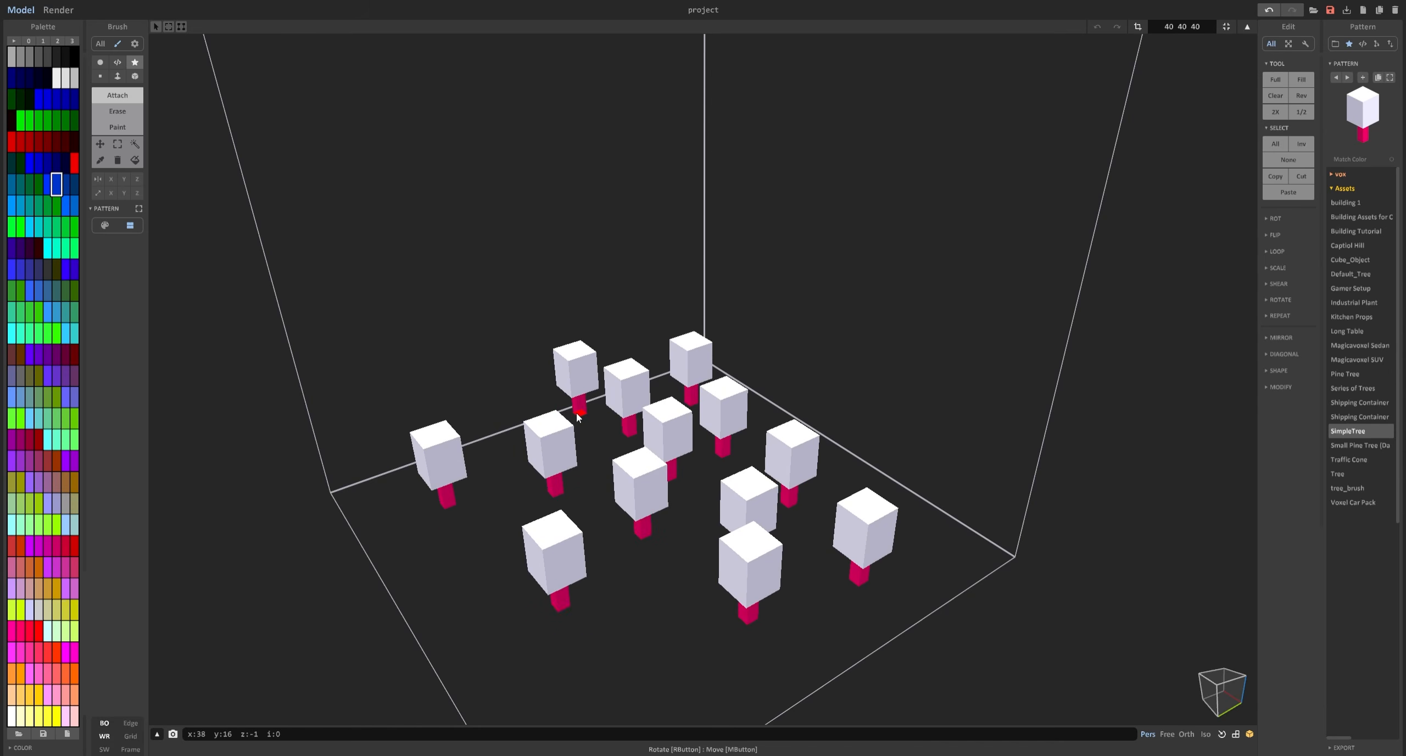
left_click(580, 416)
left_click(657, 585)
right_click_drag(709, 561, 582, 522)
scroll(571, 514, "down", 5)
left_click(554, 424)
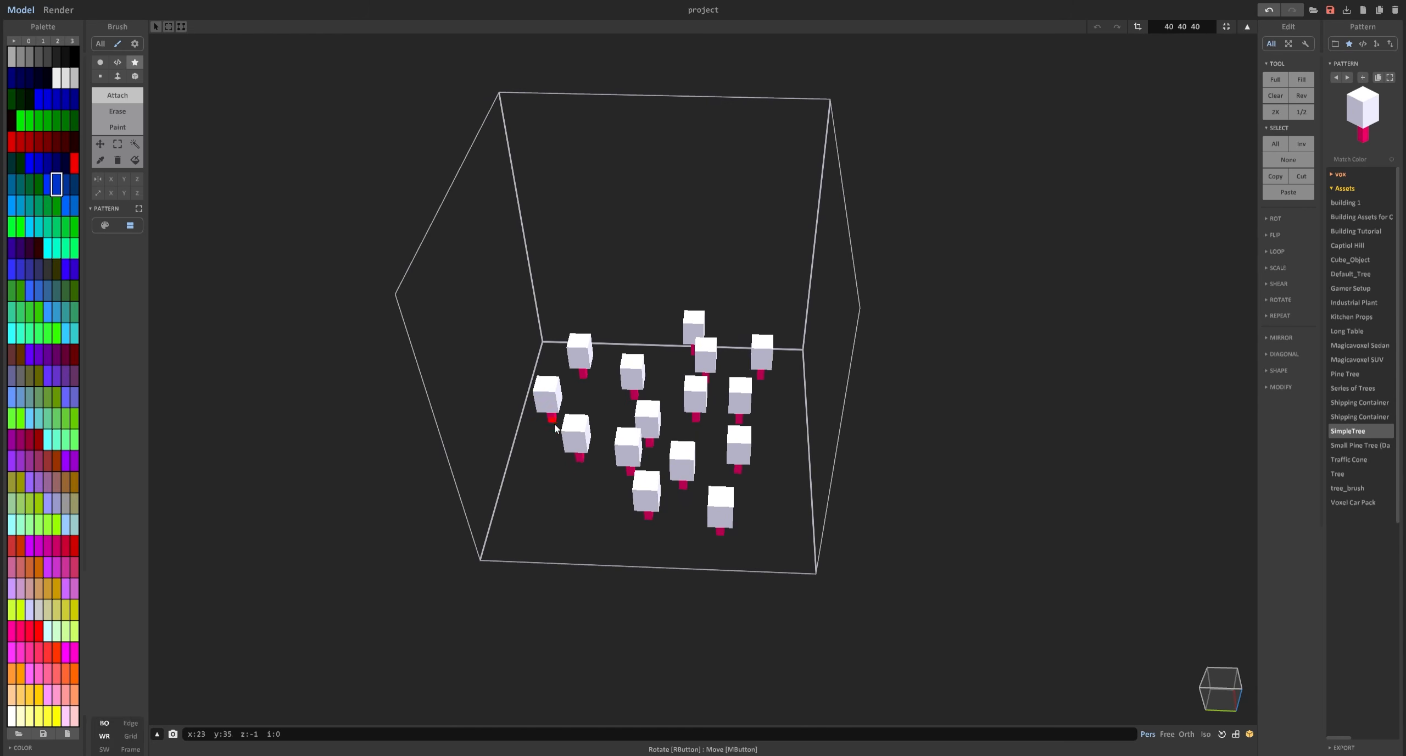
left_click(576, 491)
left_click(540, 520)
left_click(785, 524)
right_click_drag(653, 324, 800, 377)
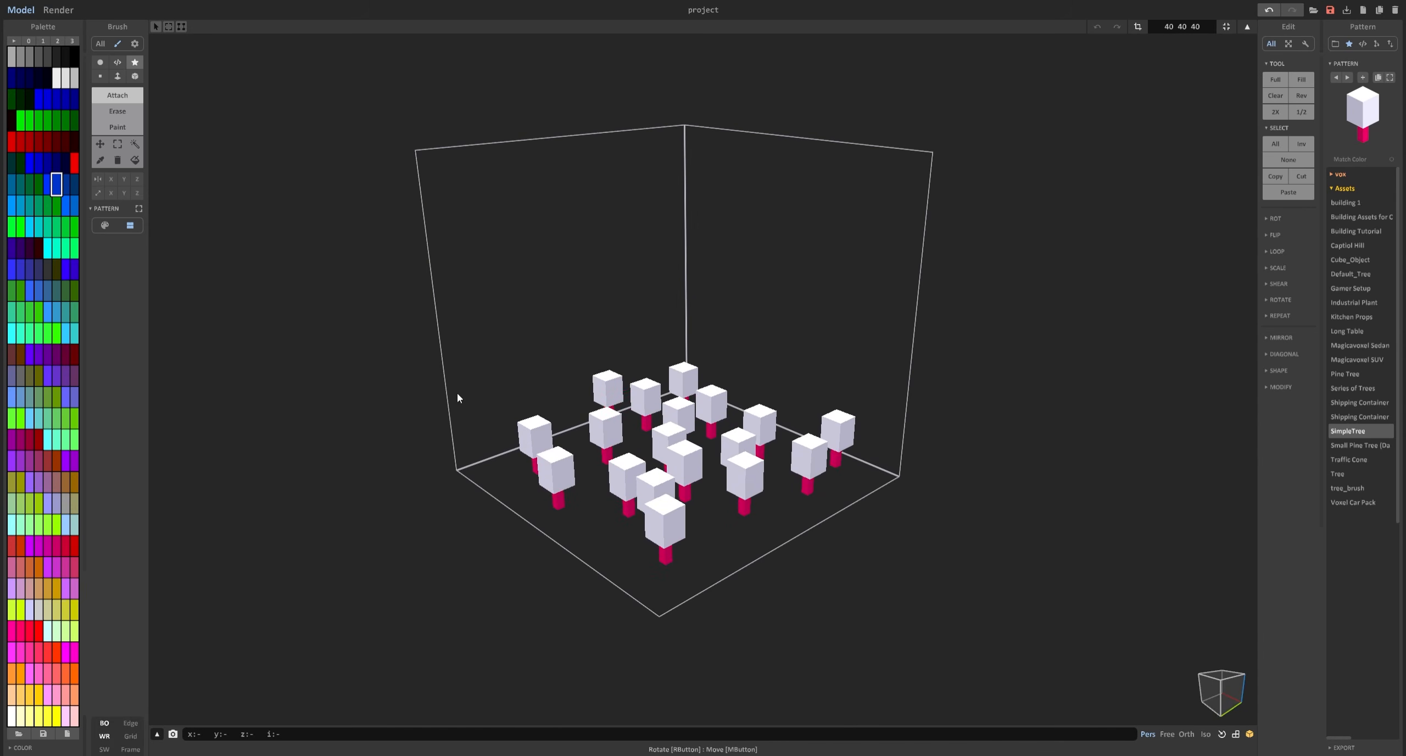
left_click(738, 536)
left_click(622, 562)
right_click_drag(783, 473, 731, 496)
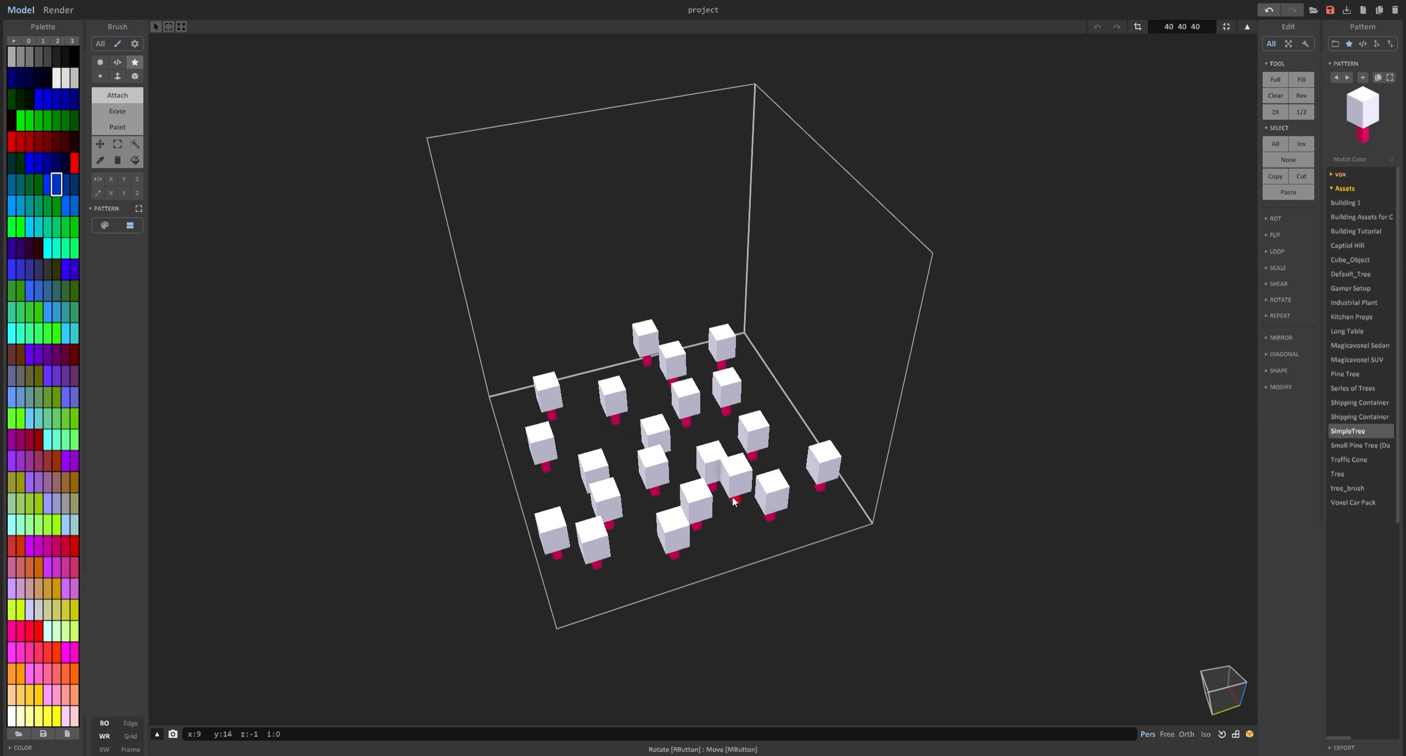
left_click(658, 404)
left_click(601, 380)
left_click(789, 405)
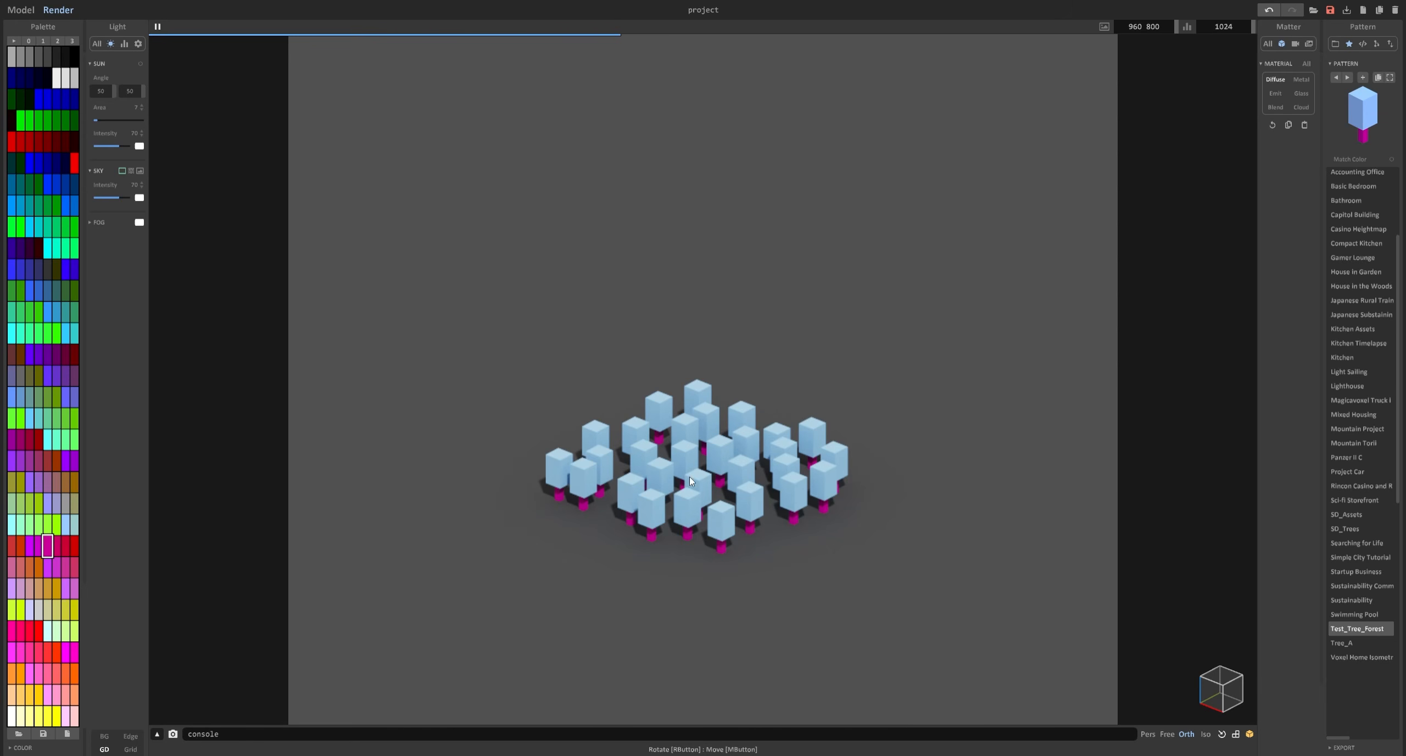
Return to model editing, activate the bucket tool and pick the dark blue palette colour (index 171).
left_click(21, 10)
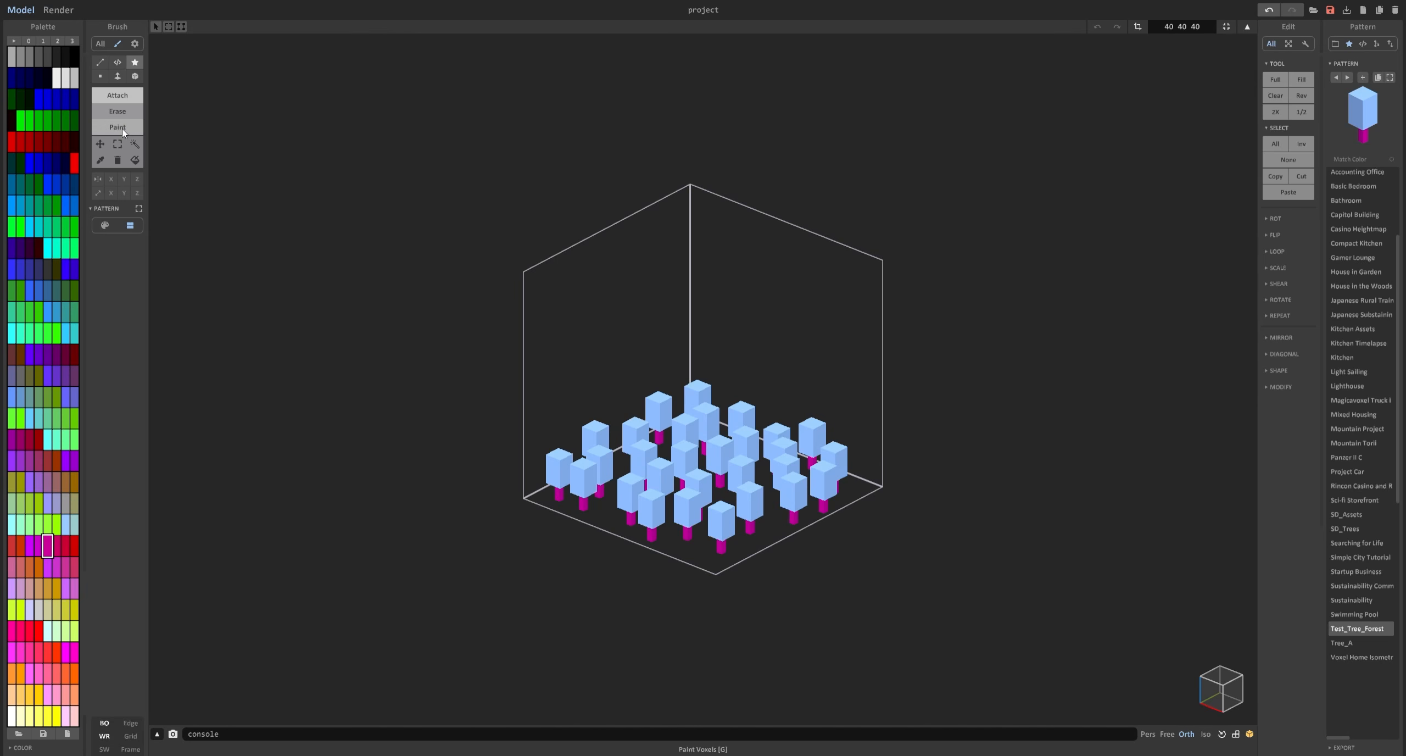
left_click(135, 160)
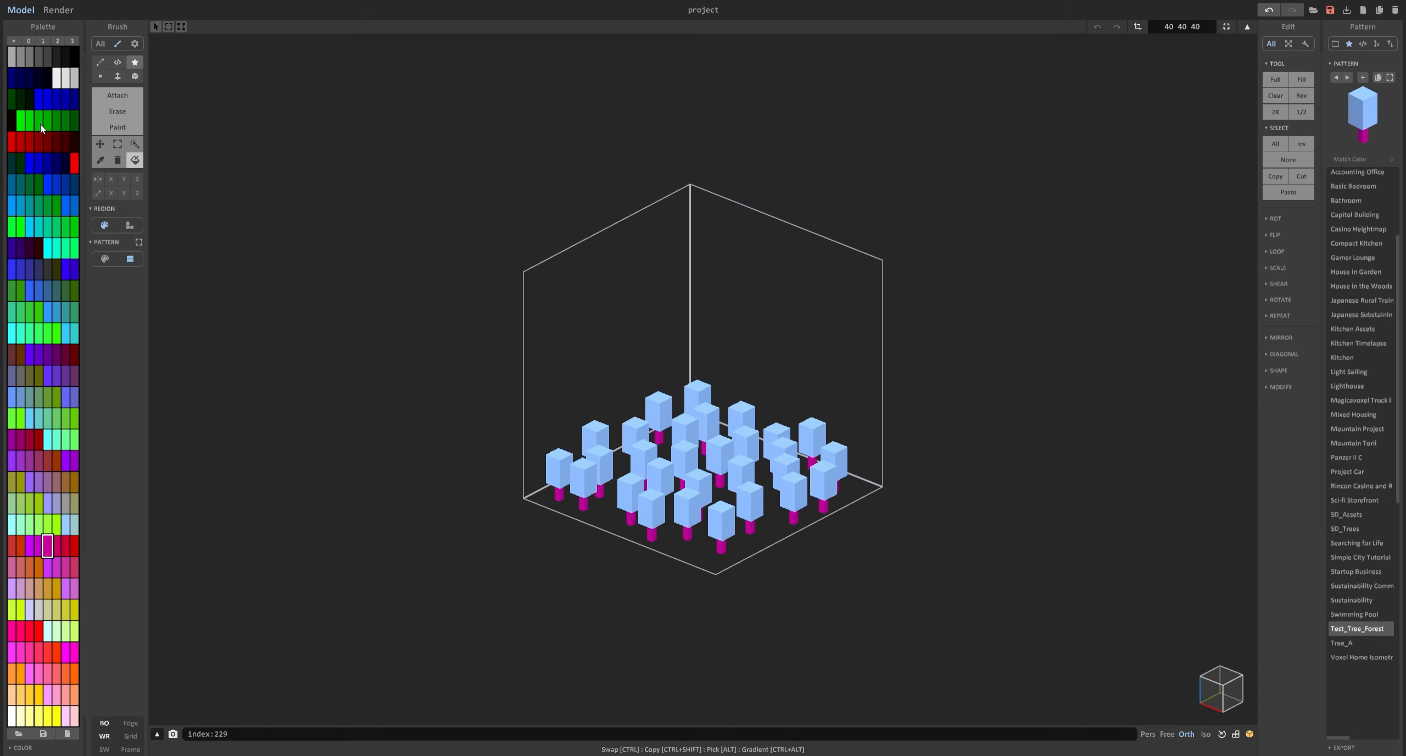
left_click(28, 268)
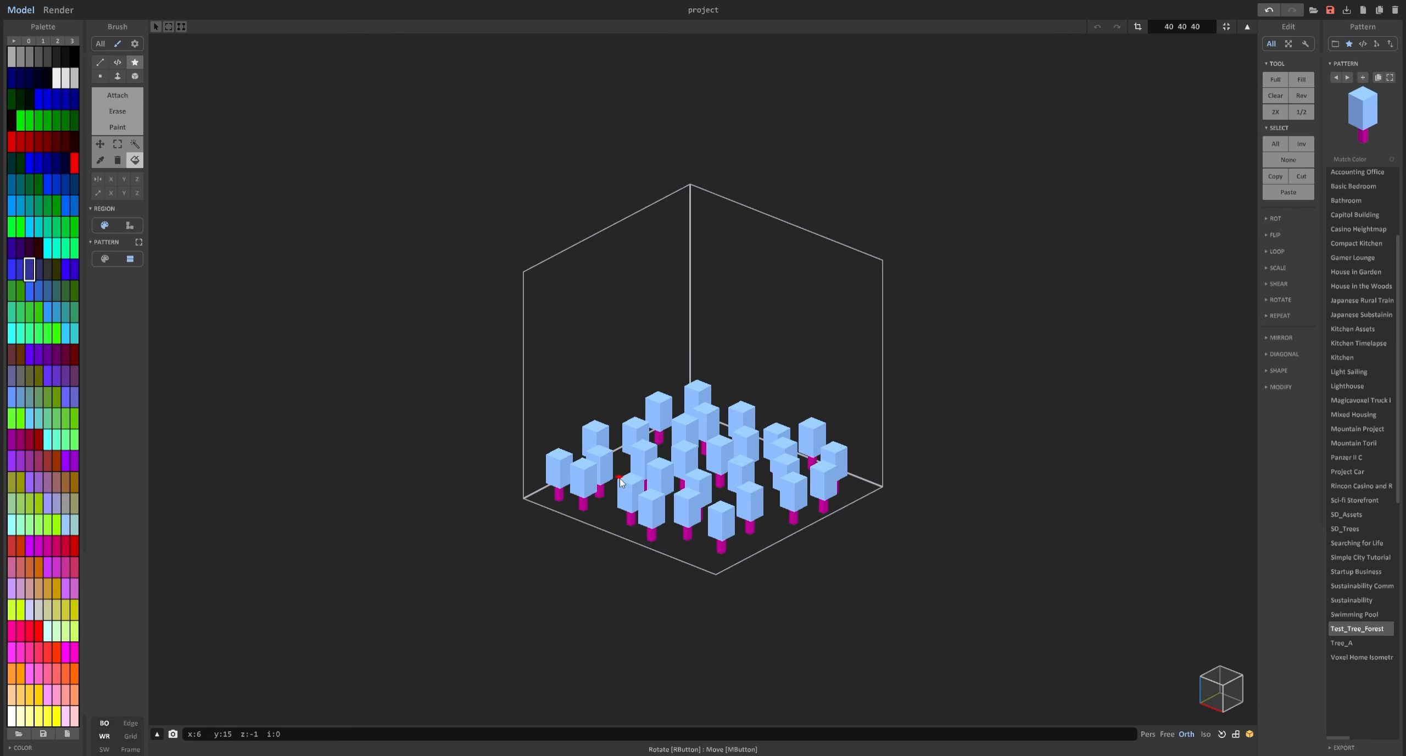
Replace the light blue of all treetops with dark blue at once using the bucket's palette-colour region, and undo the recolouring.
right_click_drag(619, 477, 632, 484)
middle_click_drag(631, 483, 666, 417)
scroll(667, 404, "up", 5)
left_click(629, 356)
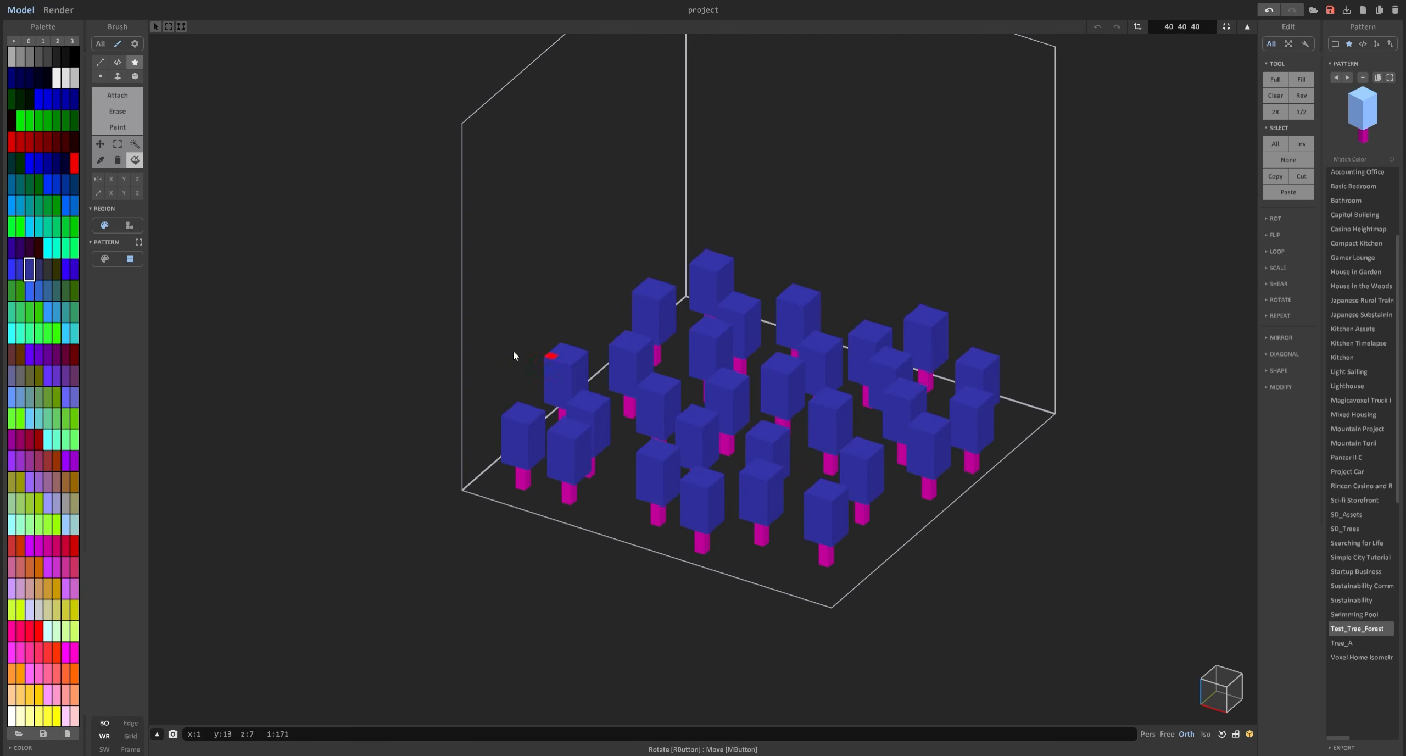
mouse_move(632, 358)
right_mouse_down()
mouse_move(582, 352)
mouse_move(617, 348)
right_mouse_up()
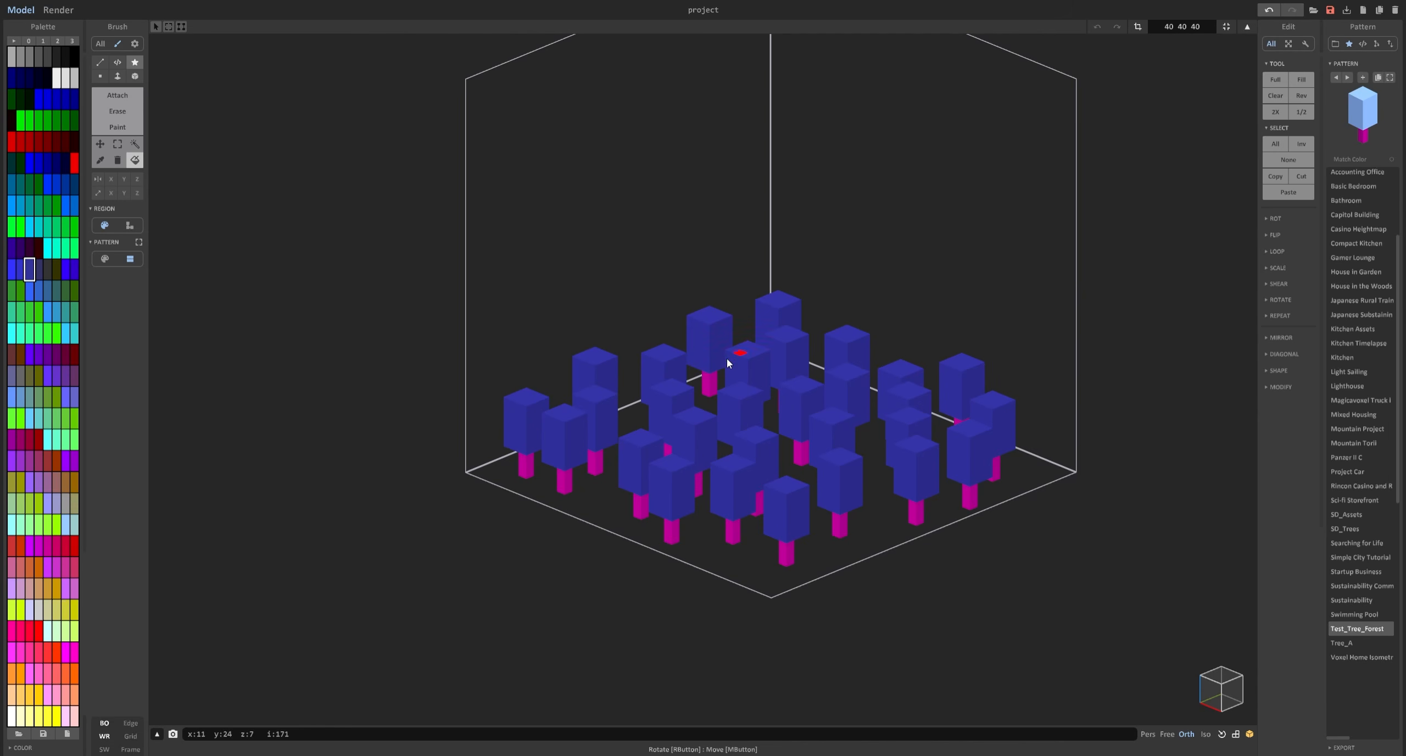
key("ctrl+z")
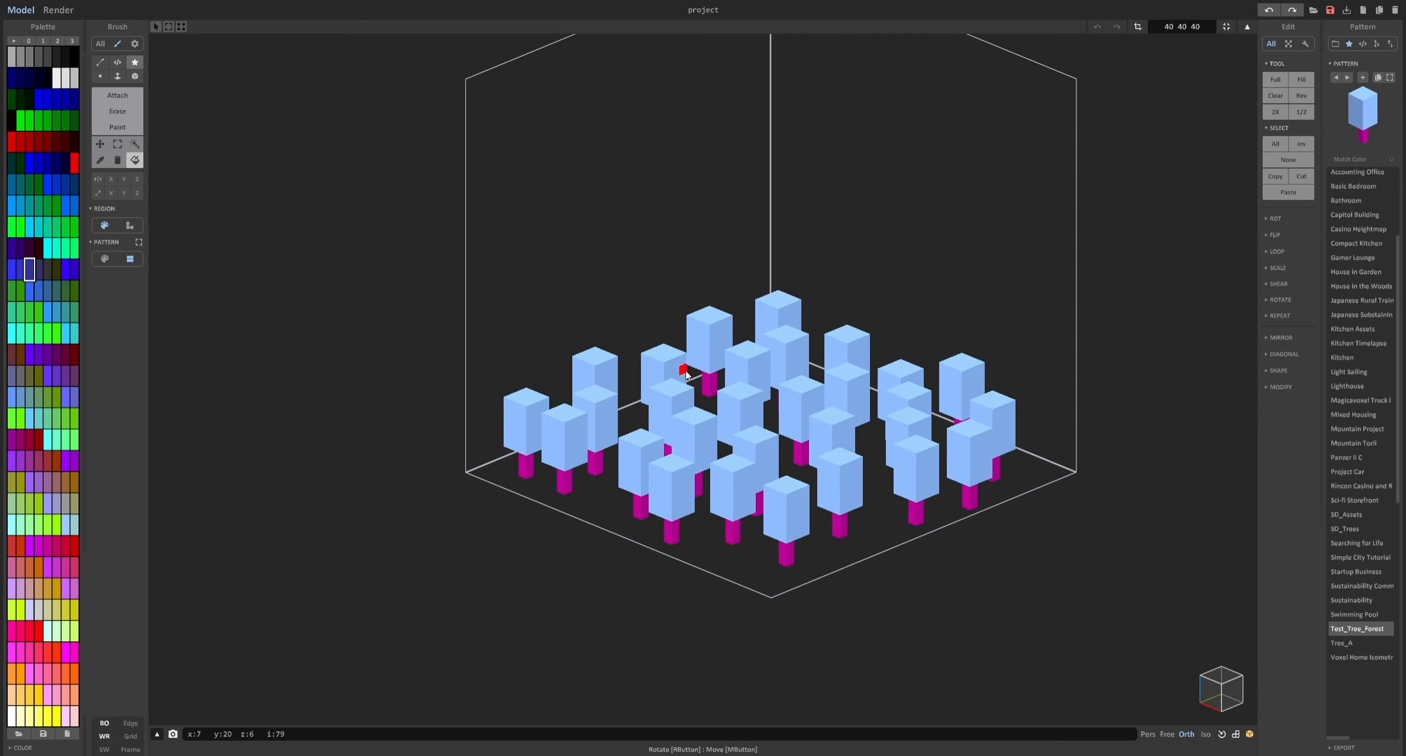
Set the bucket's region mode to connected voxels and recolour a single treetop near the back edge dark blue.
left_click(134, 225)
left_click(662, 367)
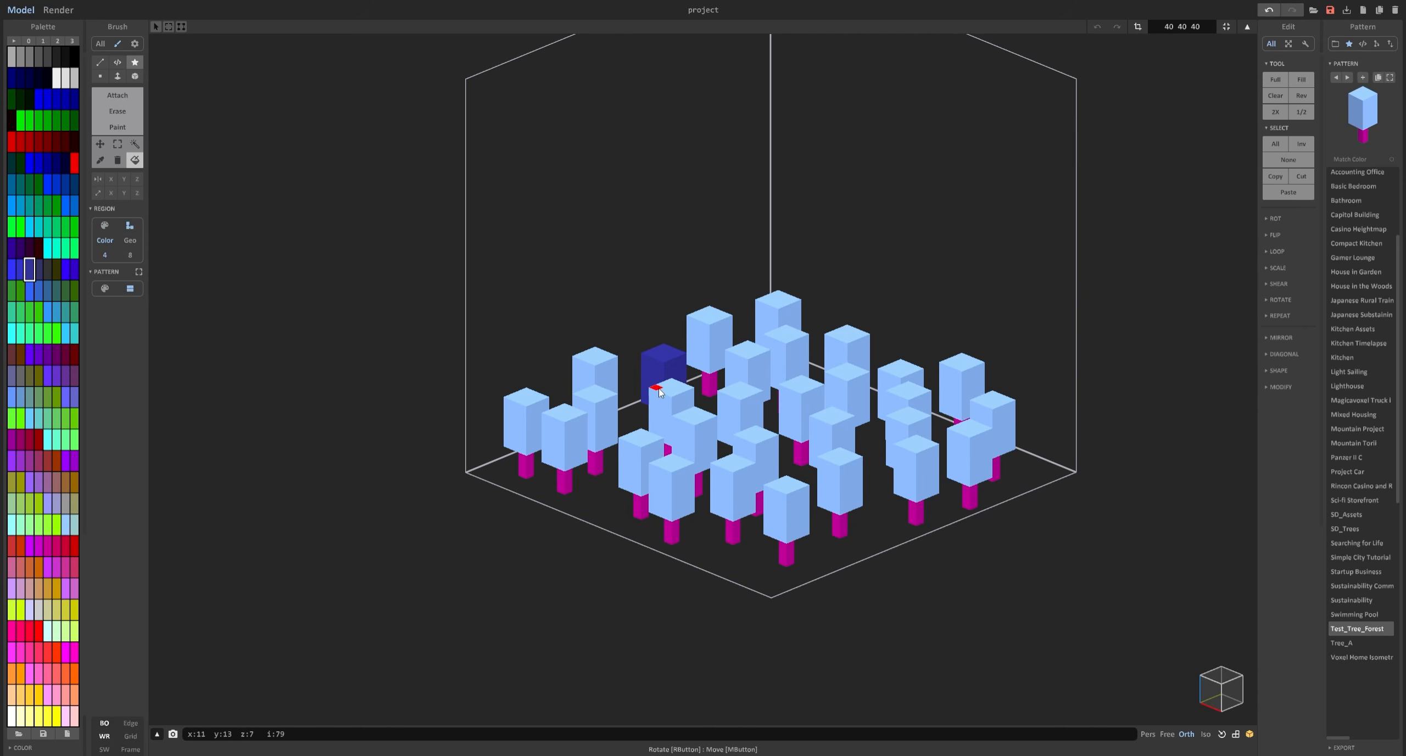
right_click_drag(662, 366, 617, 376)
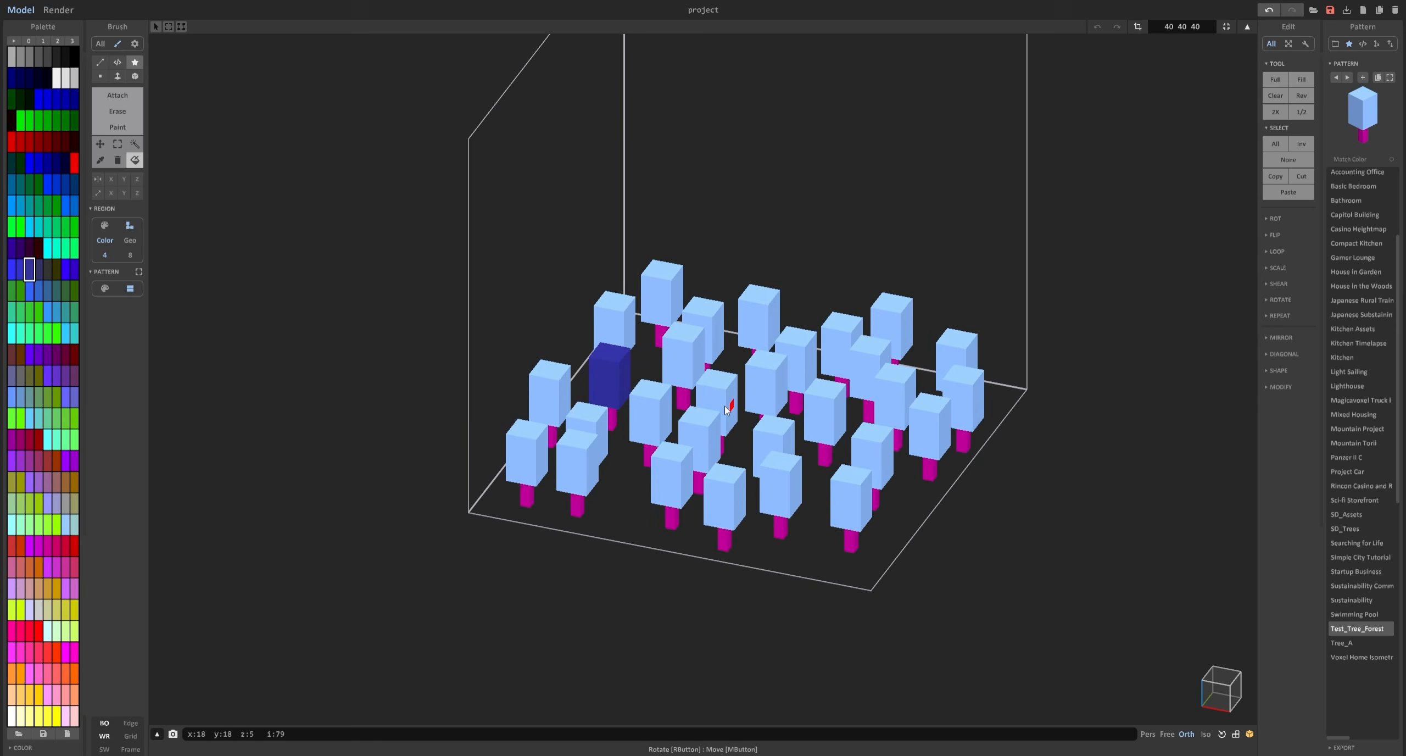
right_click_drag(726, 403, 799, 384)
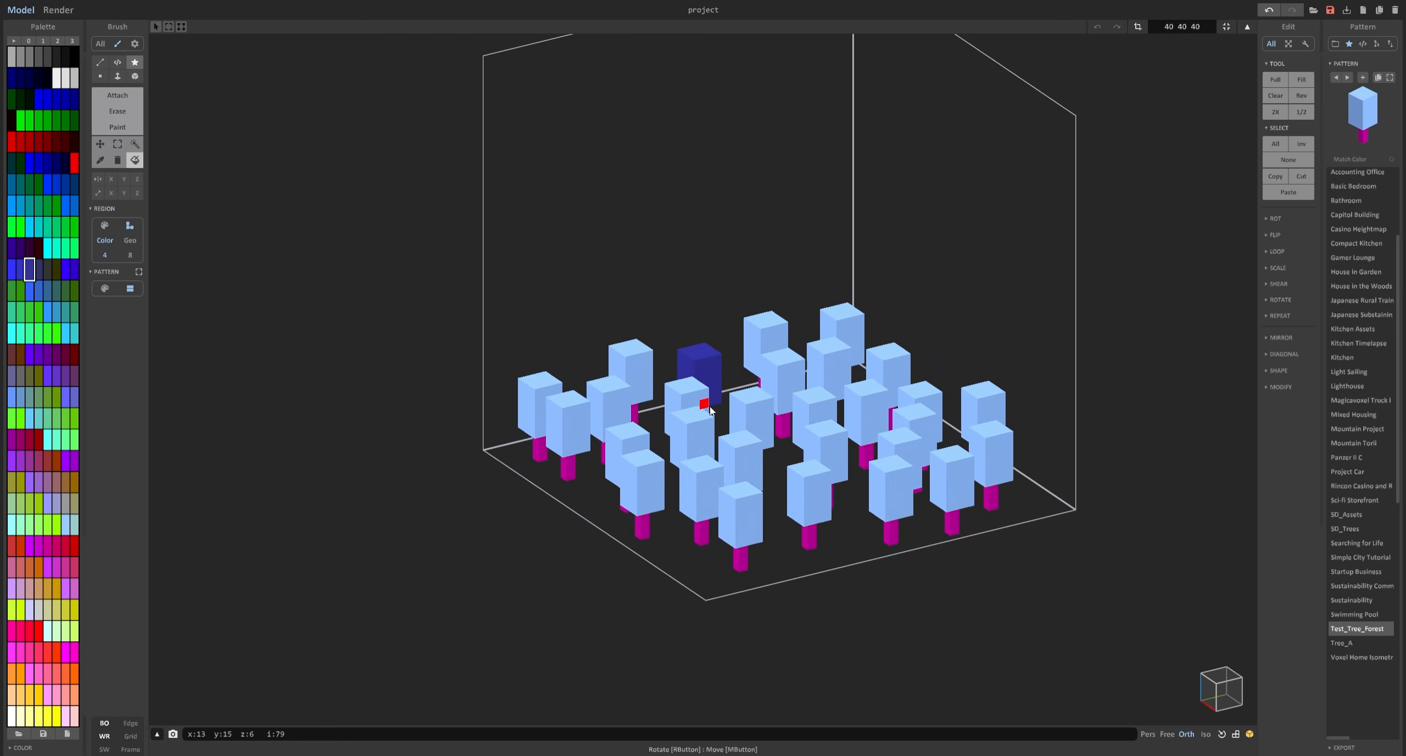
right_click_drag(710, 409, 665, 365)
right_click_drag(666, 304, 689, 374)
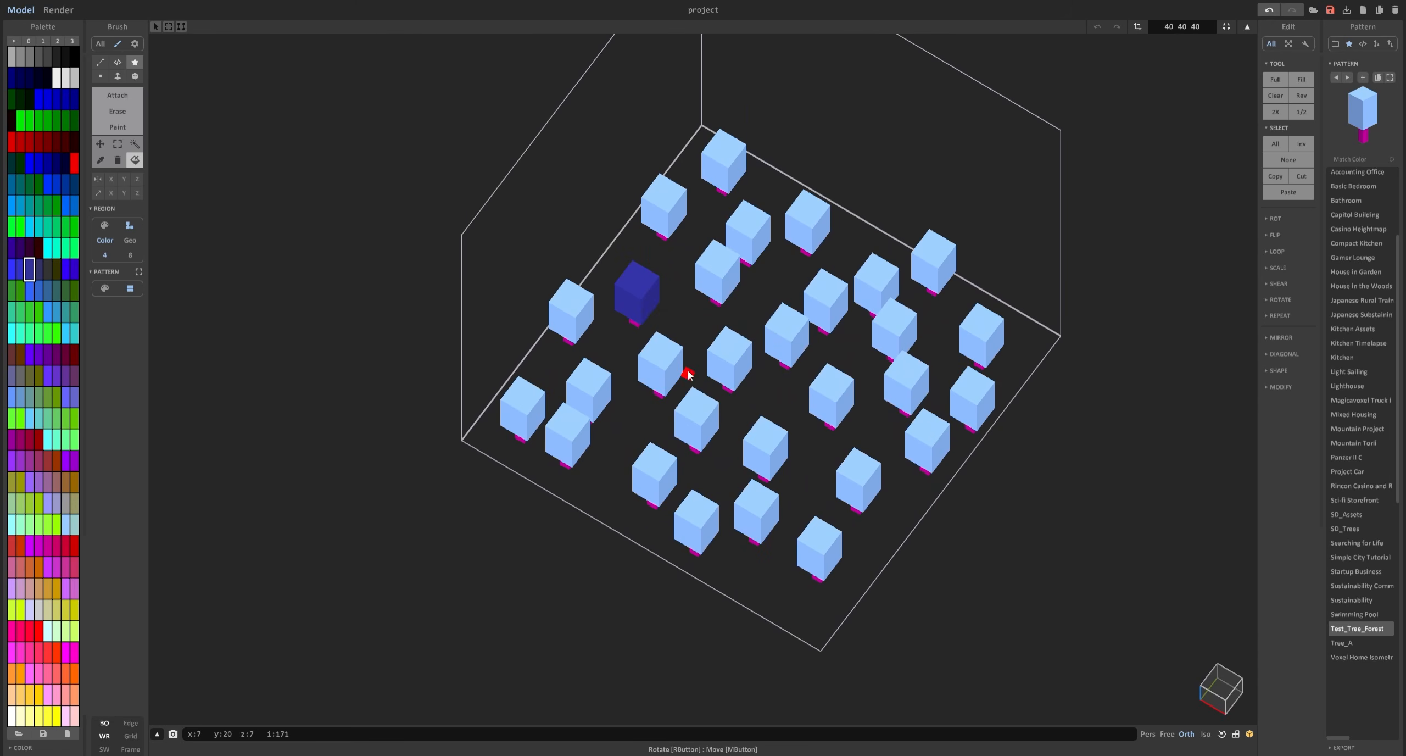
right_click_drag(616, 332, 576, 318)
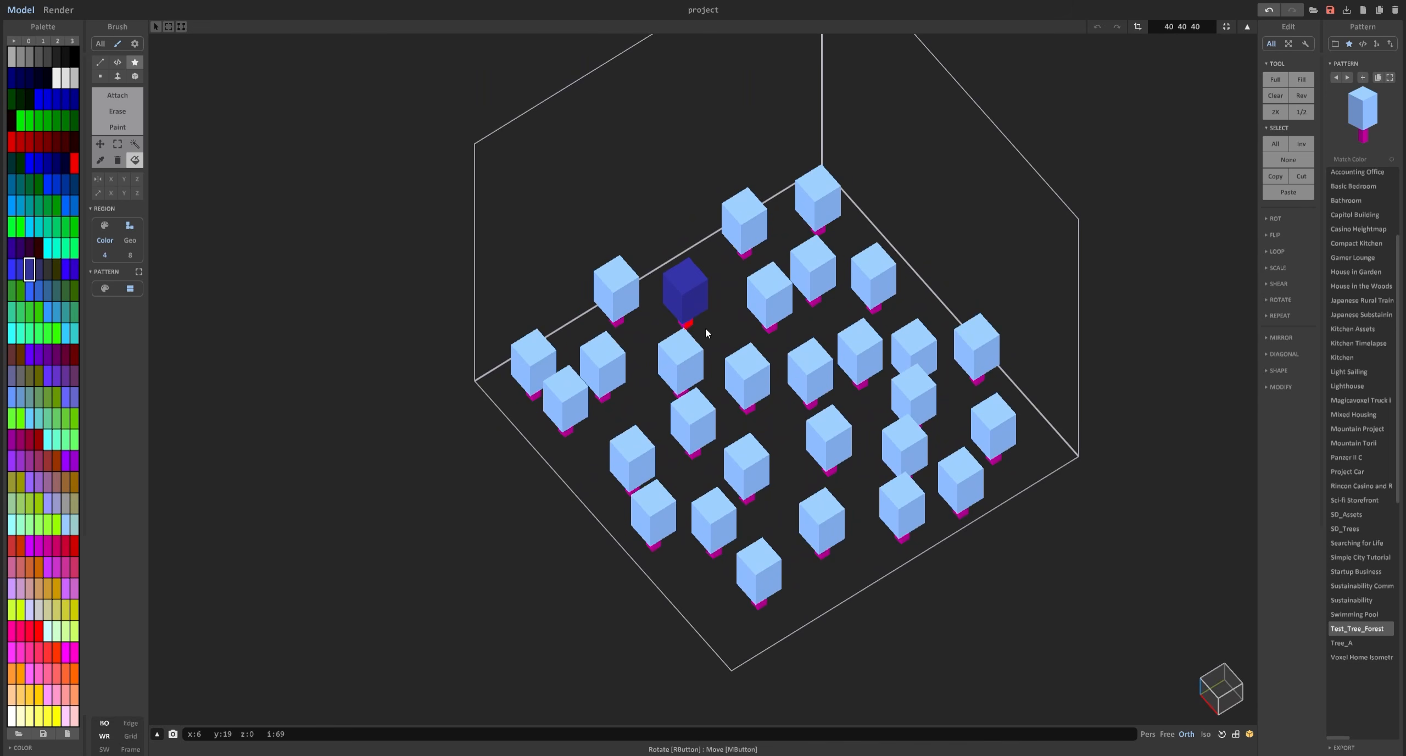
right_click_drag(689, 399, 792, 371)
Recolour five more individual treetops spread across the forest dark blue with the bucket.
left_click(792, 370)
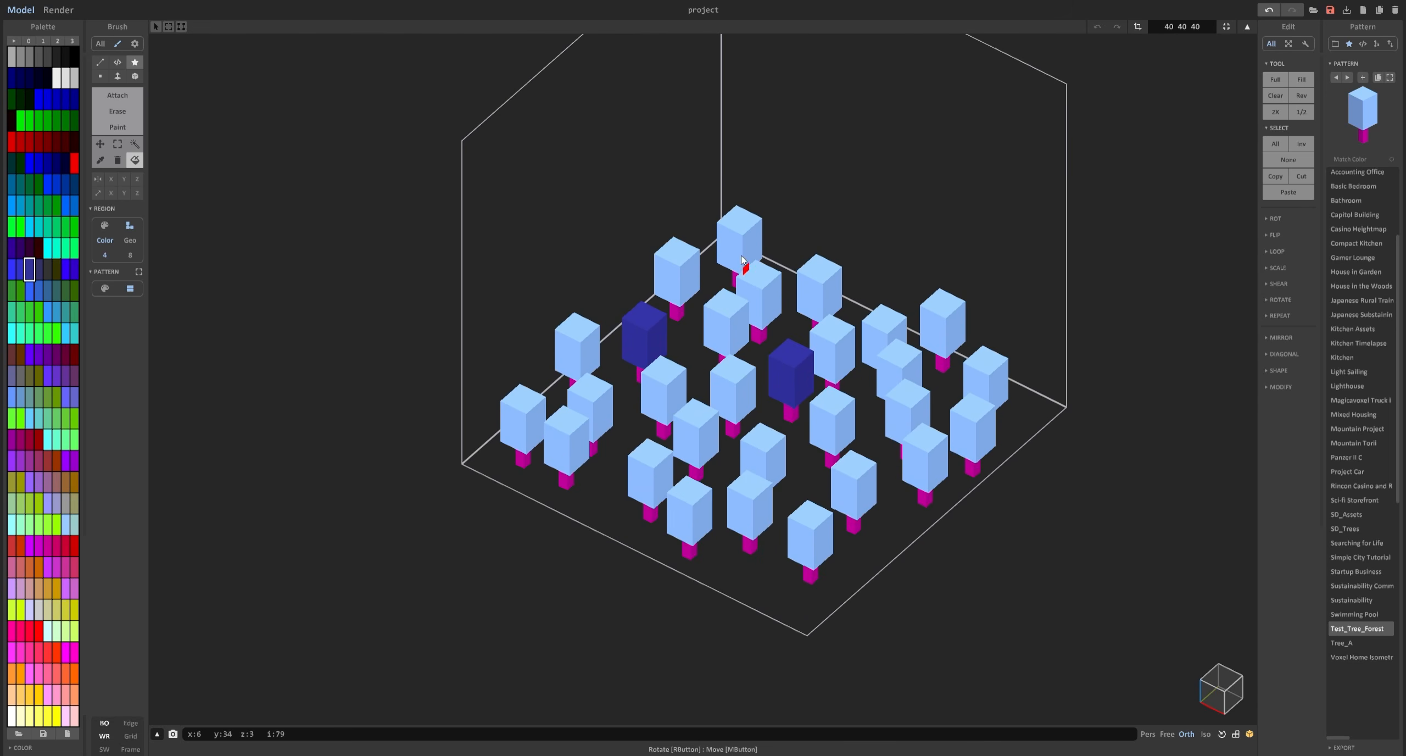
left_click(741, 231)
left_click(899, 368)
left_click(755, 495)
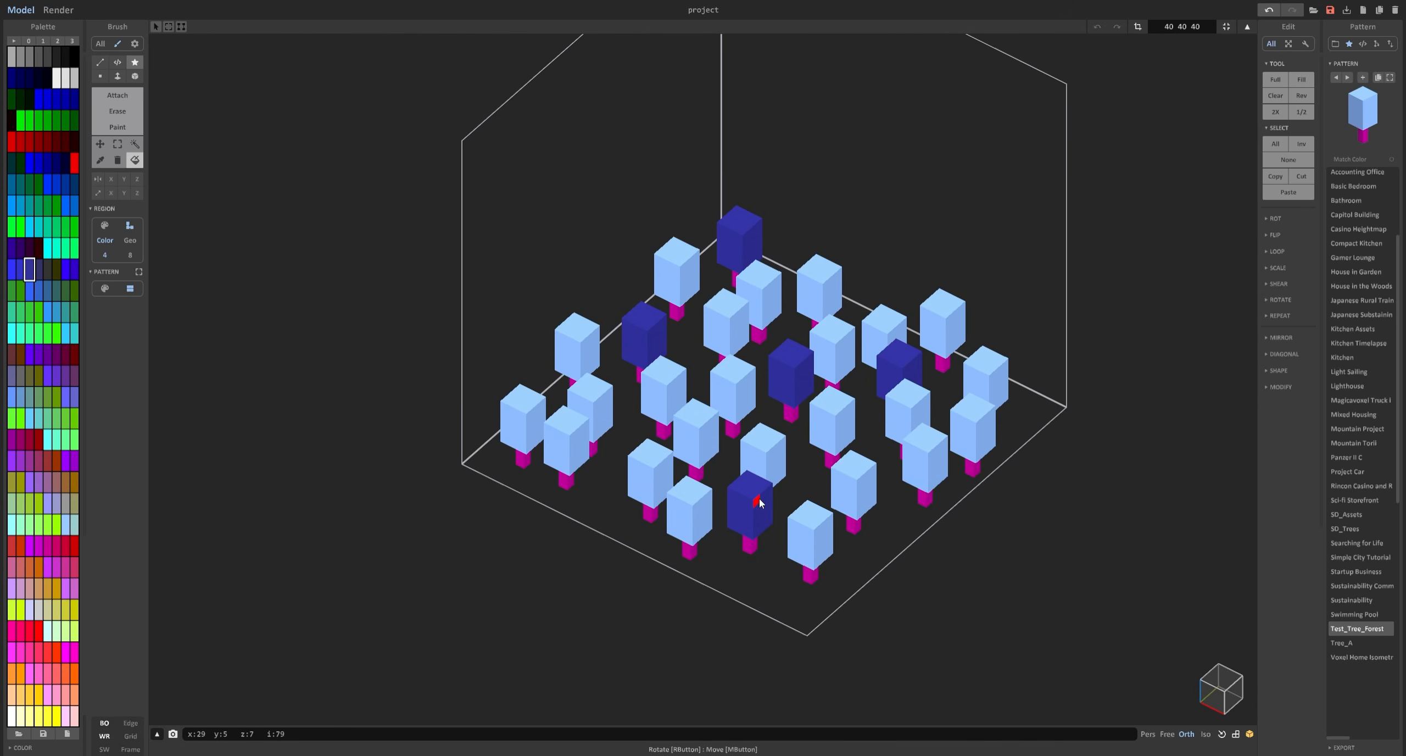
mouse_move(705, 375)
right_mouse_down()
mouse_move(623, 370)
mouse_move(604, 384)
right_mouse_up()
left_click(566, 433)
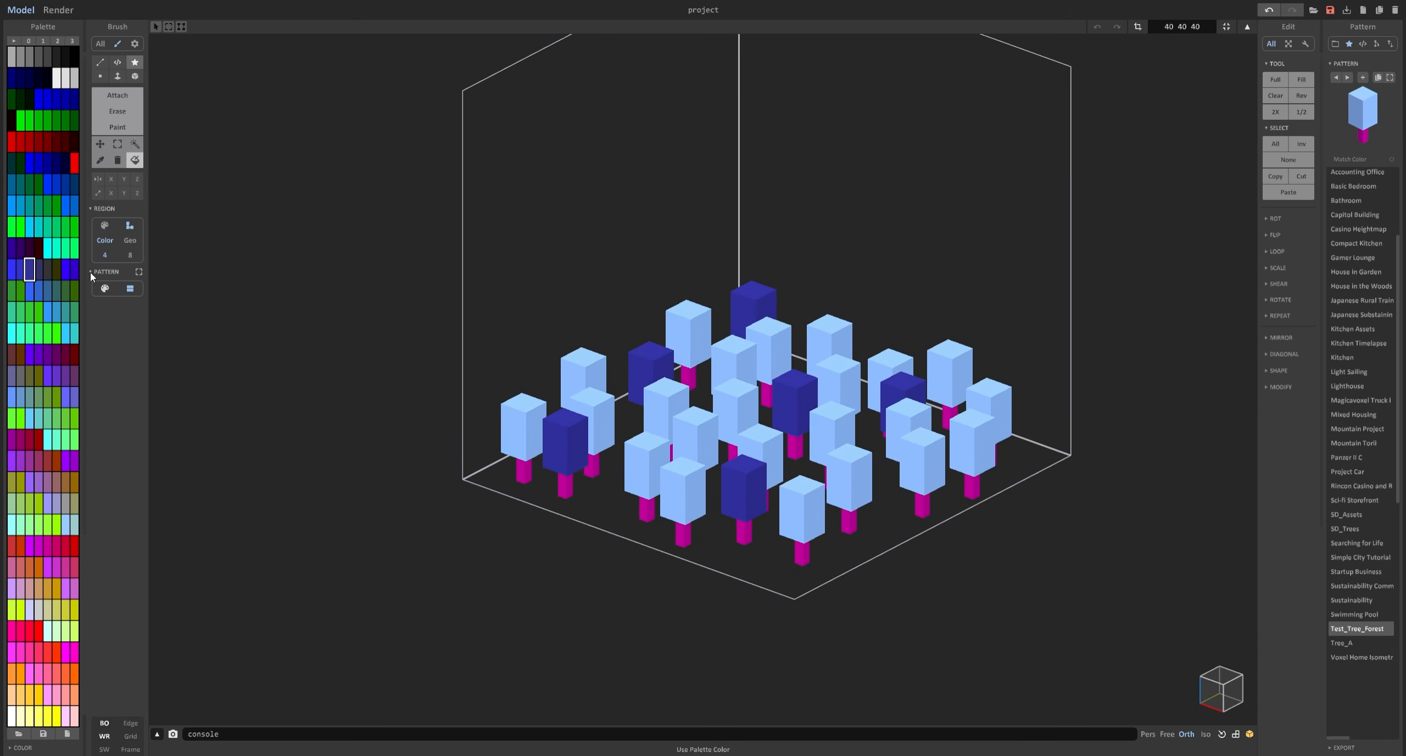
Pick the bright sky-blue palette colour (index 187) and fill five separate light-blue treetops with it.
left_click(49, 248)
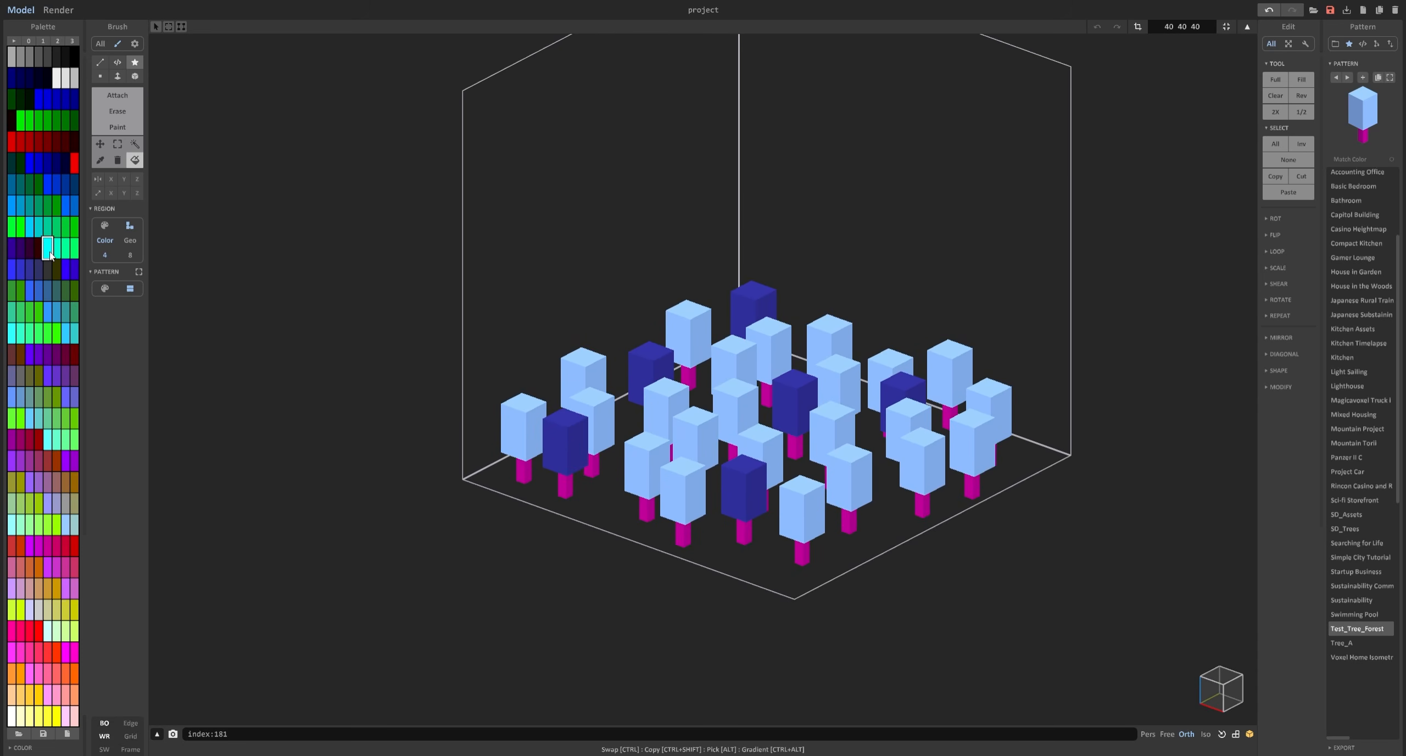
left_click(31, 228)
left_click(587, 380)
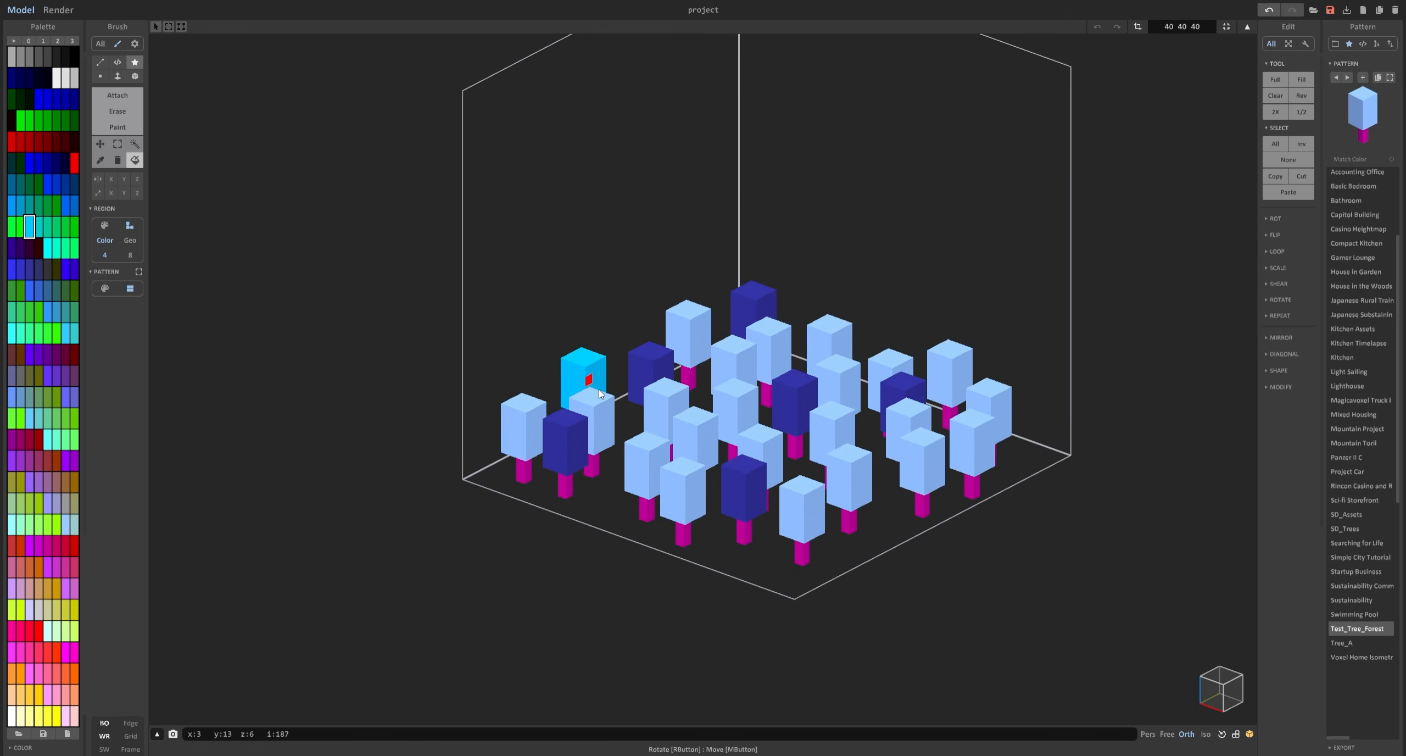
left_click(733, 405)
right_click_drag(733, 405, 793, 427)
left_click(822, 360)
left_click(928, 436)
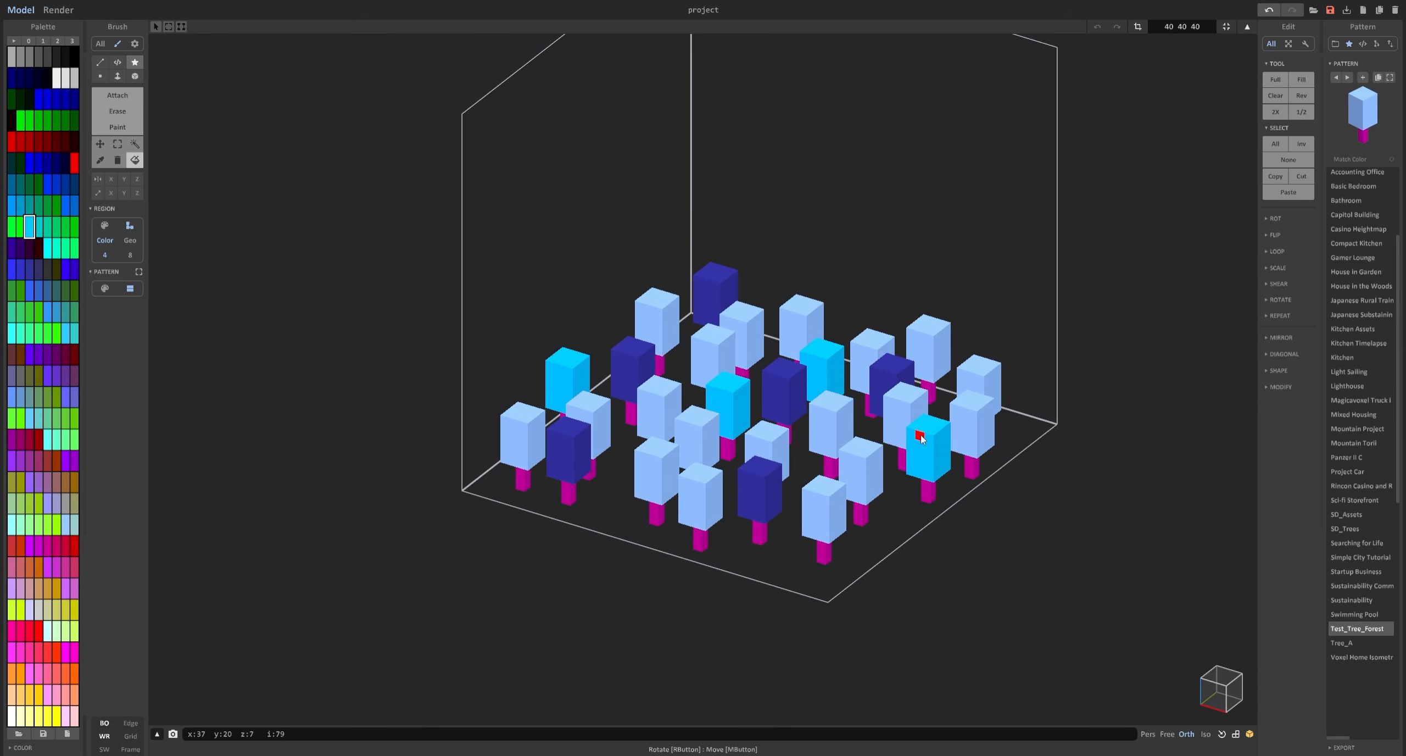
left_click(802, 318)
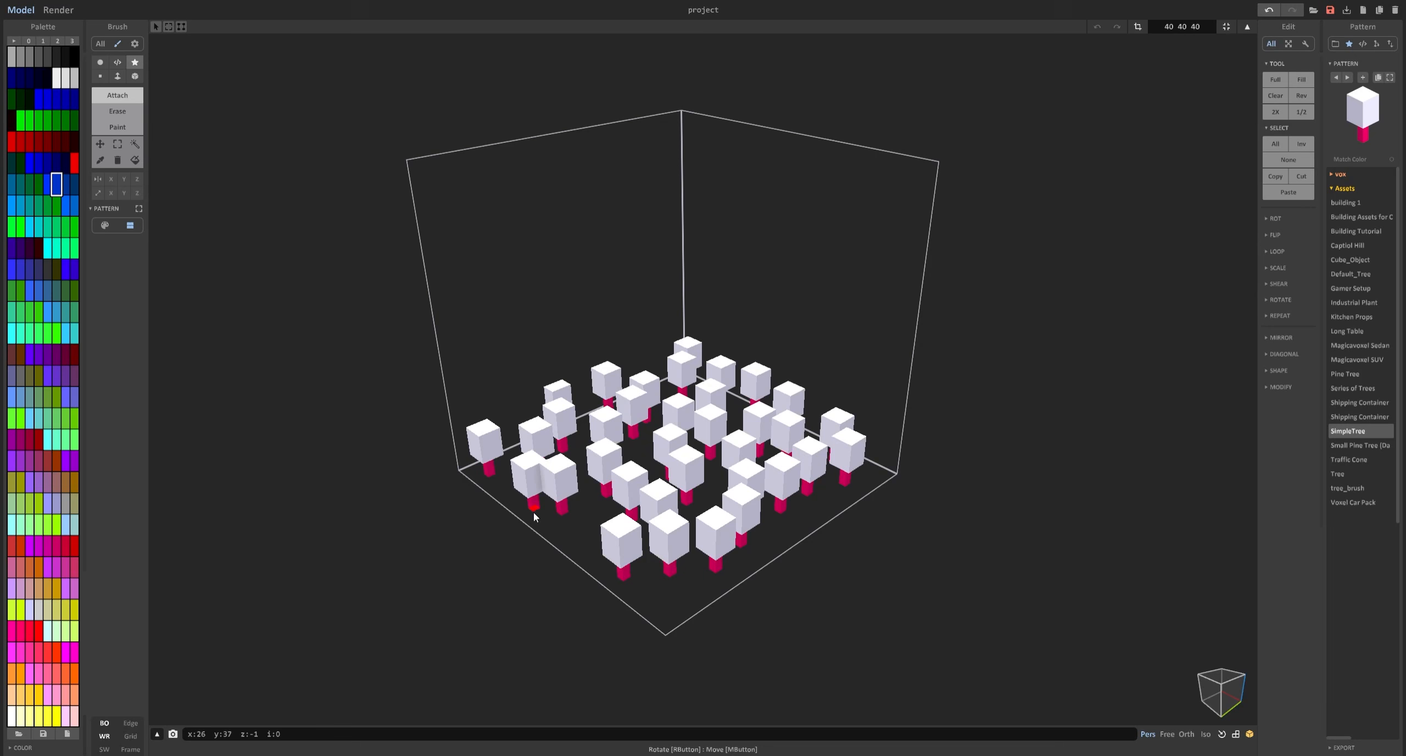
Frame the whole forest of white SimpleTree patterns and render it.
right_click_drag(508, 527, 596, 483)
scroll(648, 511, "down", 3)
right_click_drag(695, 459, 667, 470)
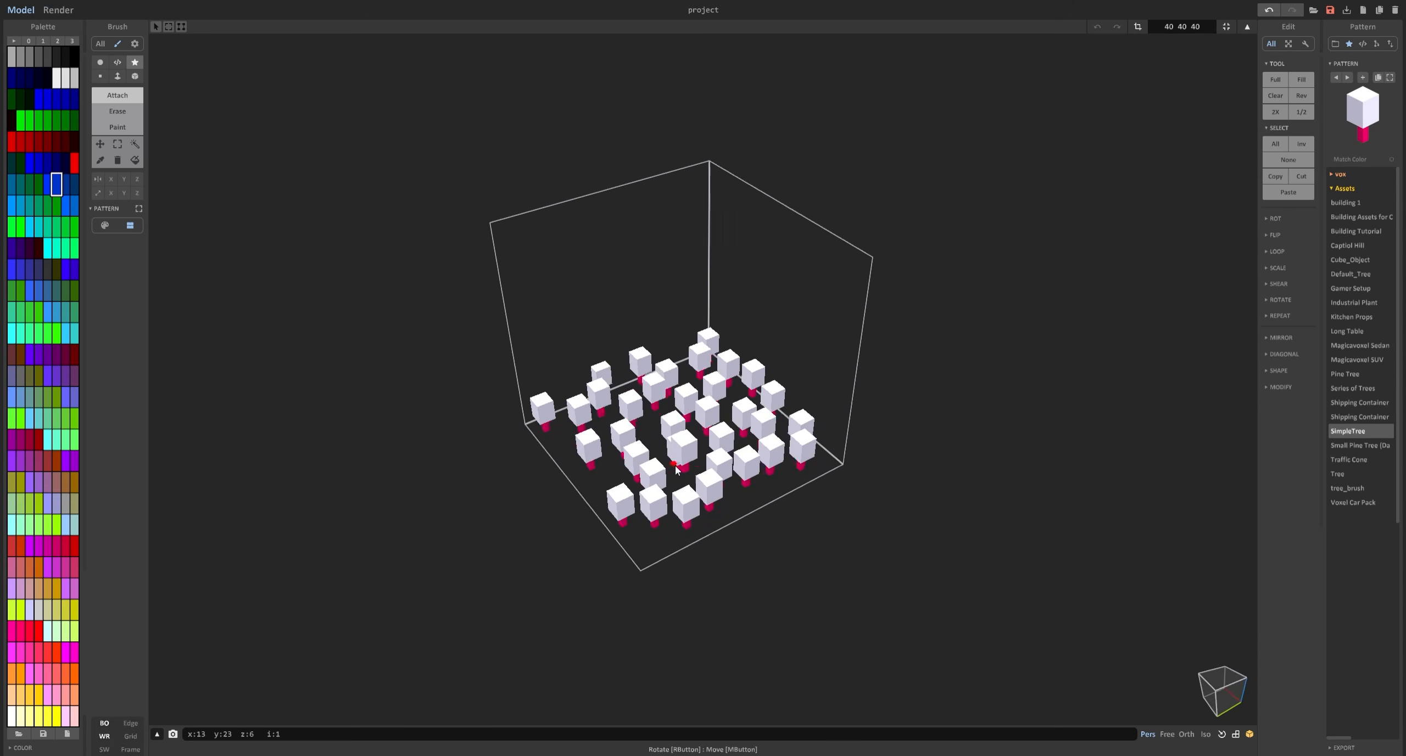
scroll(611, 431, "up", 3)
mouse_move(640, 426)
right_mouse_down()
mouse_move(670, 418)
mouse_move(648, 413)
right_mouse_up()
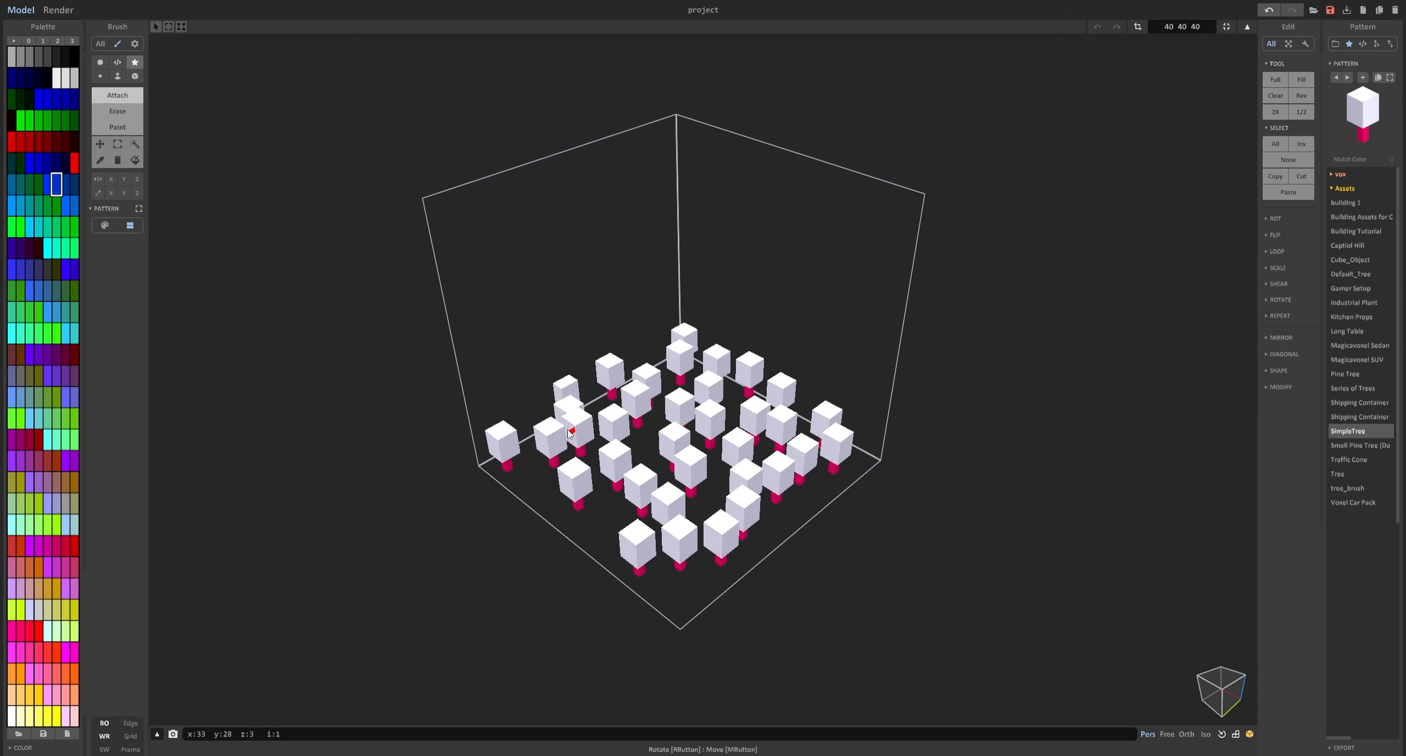
left_click(64, 11)
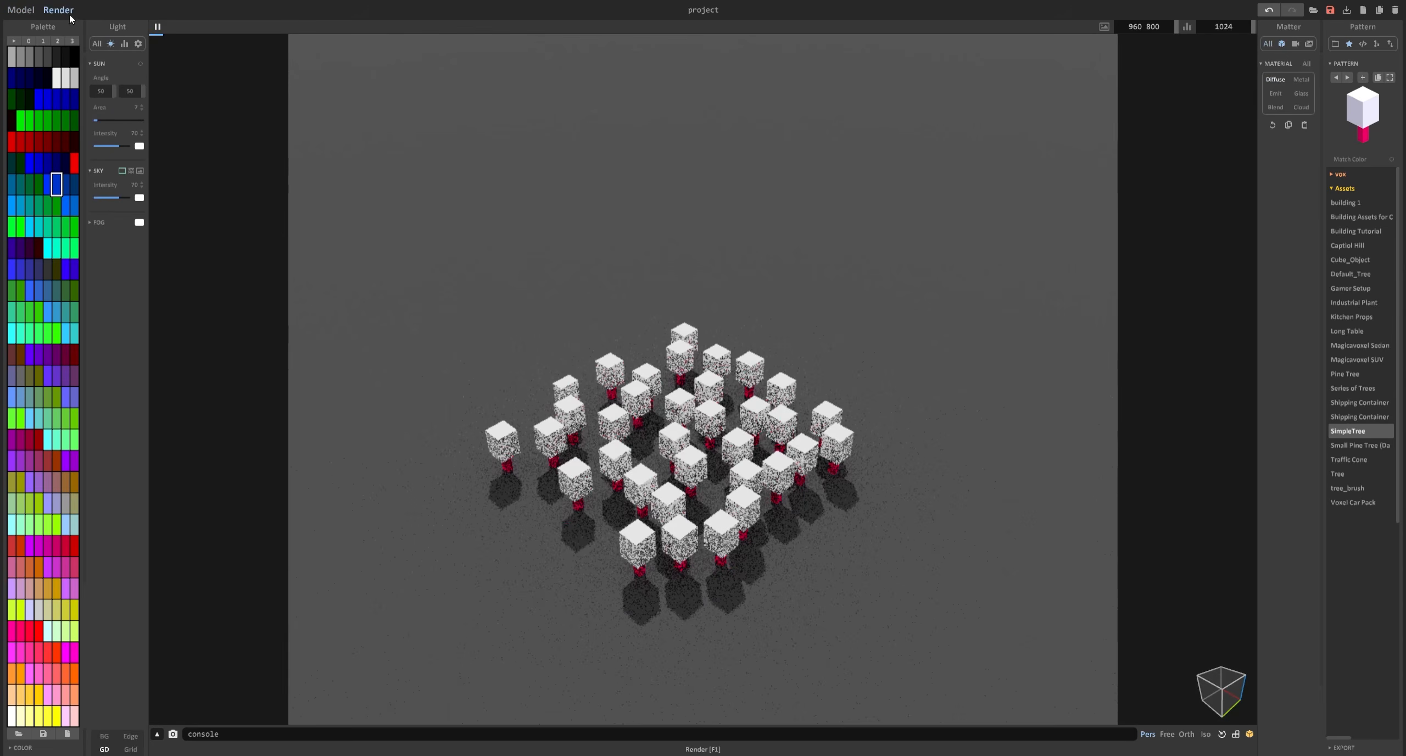
mouse_move(560, 229)
right_mouse_down()
mouse_move(558, 213)
mouse_move(615, 259)
right_mouse_up()
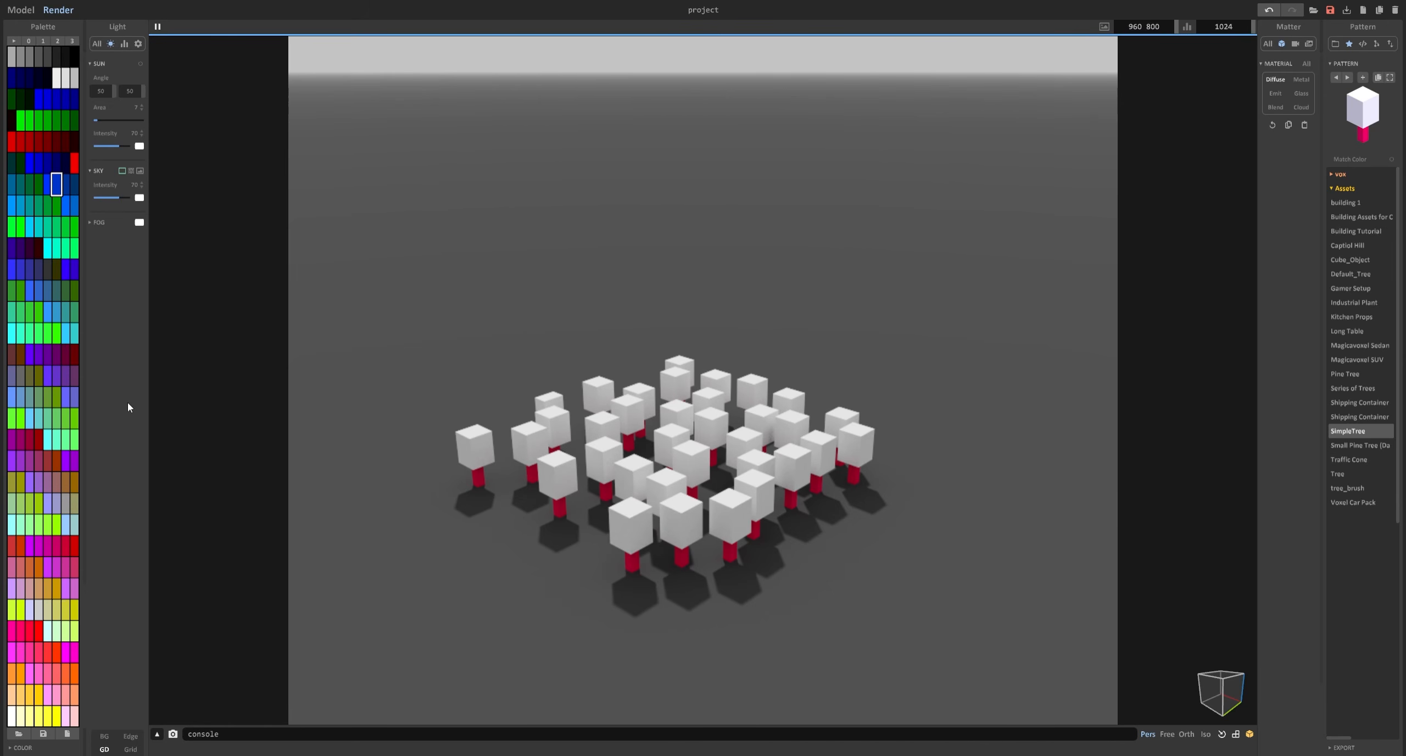
Set the sun intensity to 100 and switch to the Free camera, looking across the trees towards the horizon.
left_click(1295, 45)
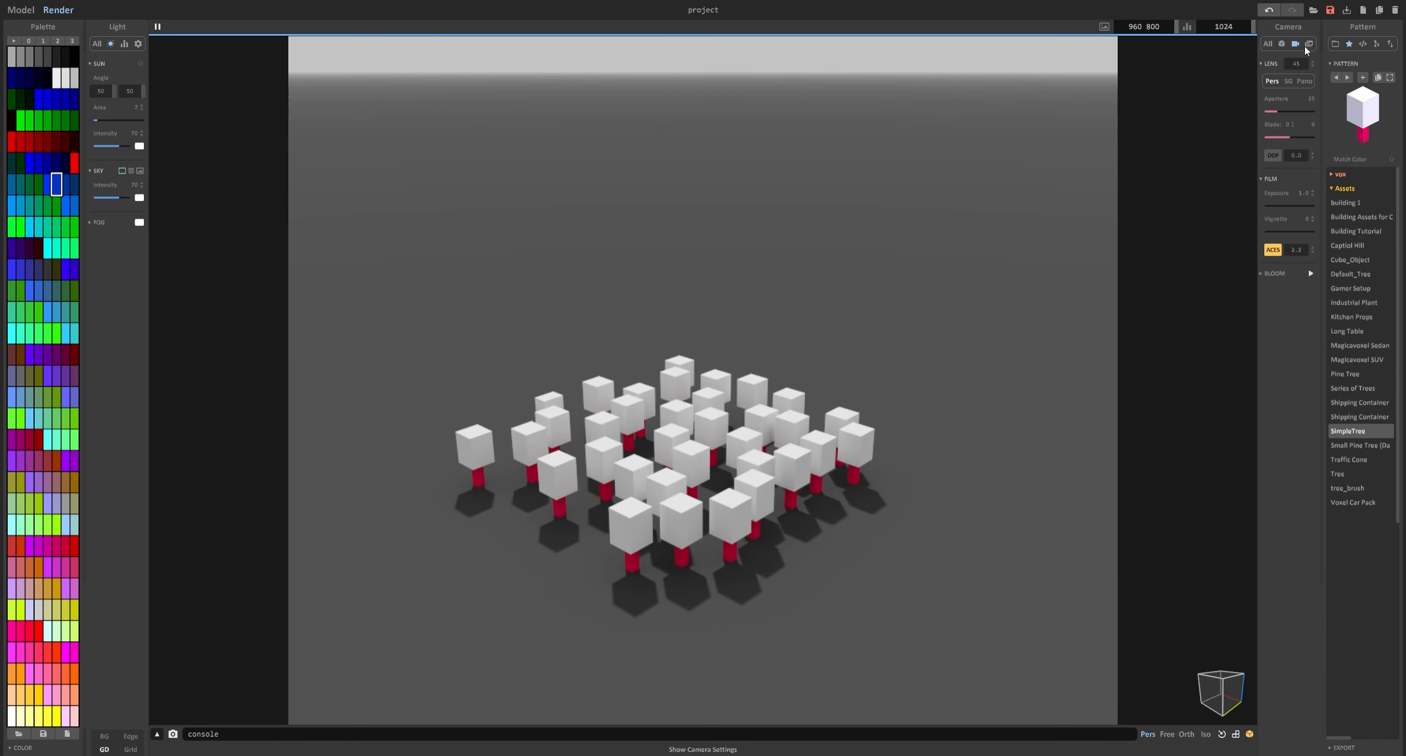
left_click(1282, 44)
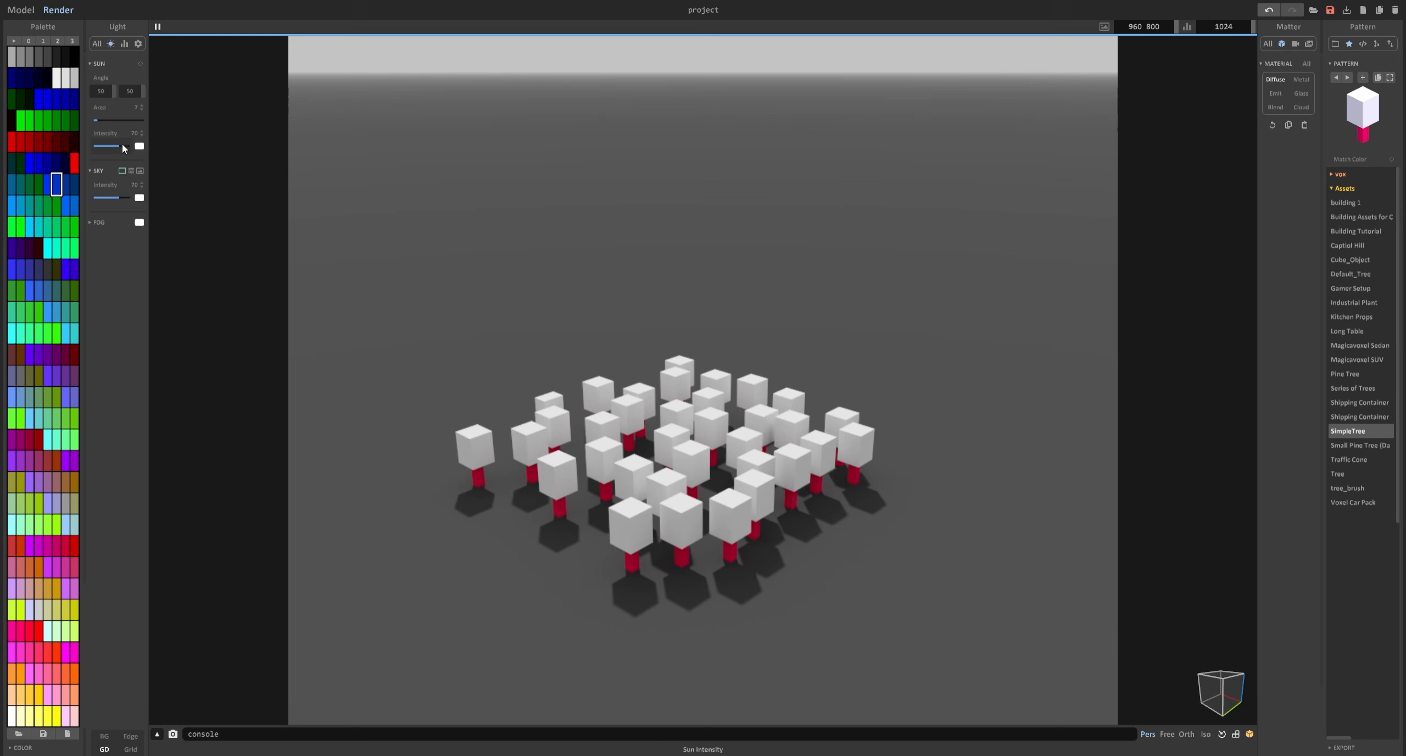
left_click_drag(120, 146, 136, 147)
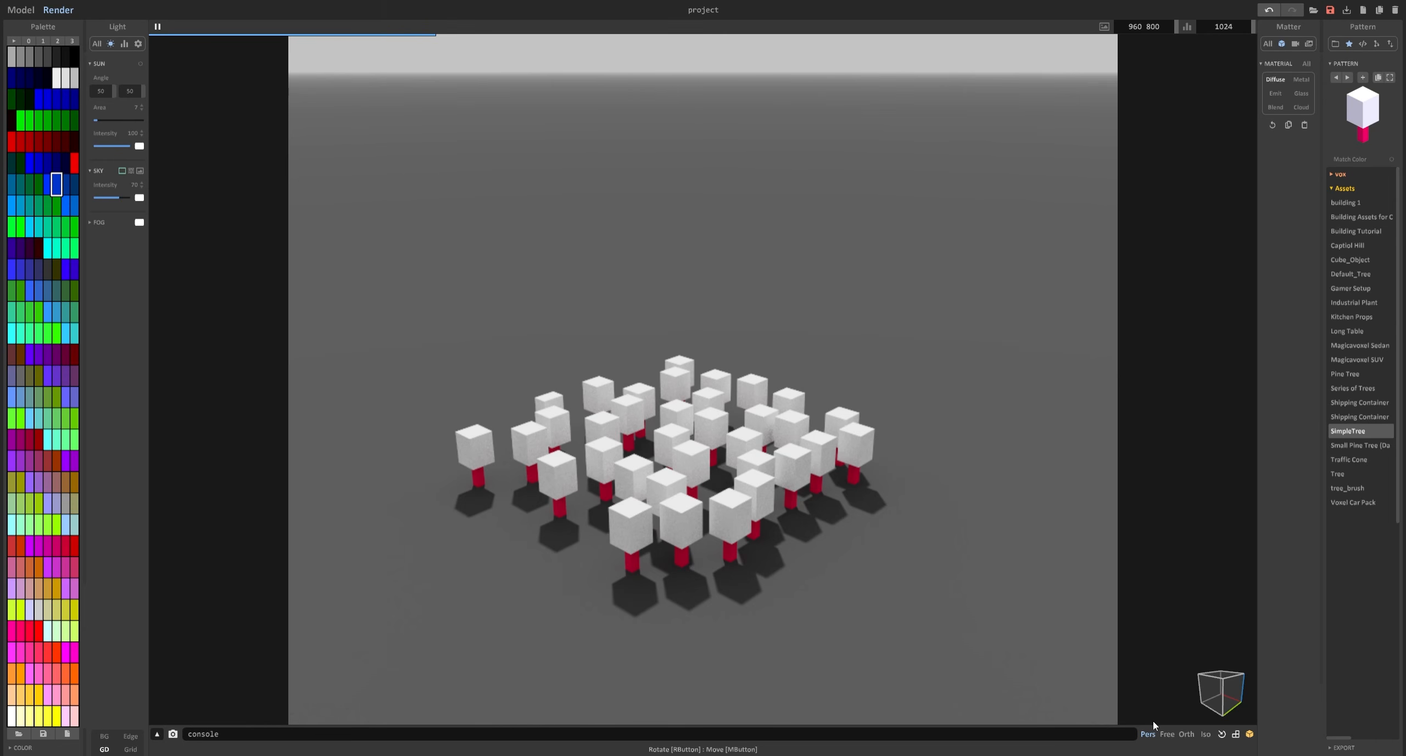
left_click(1168, 736)
right_click_drag(908, 550, 550, 335)
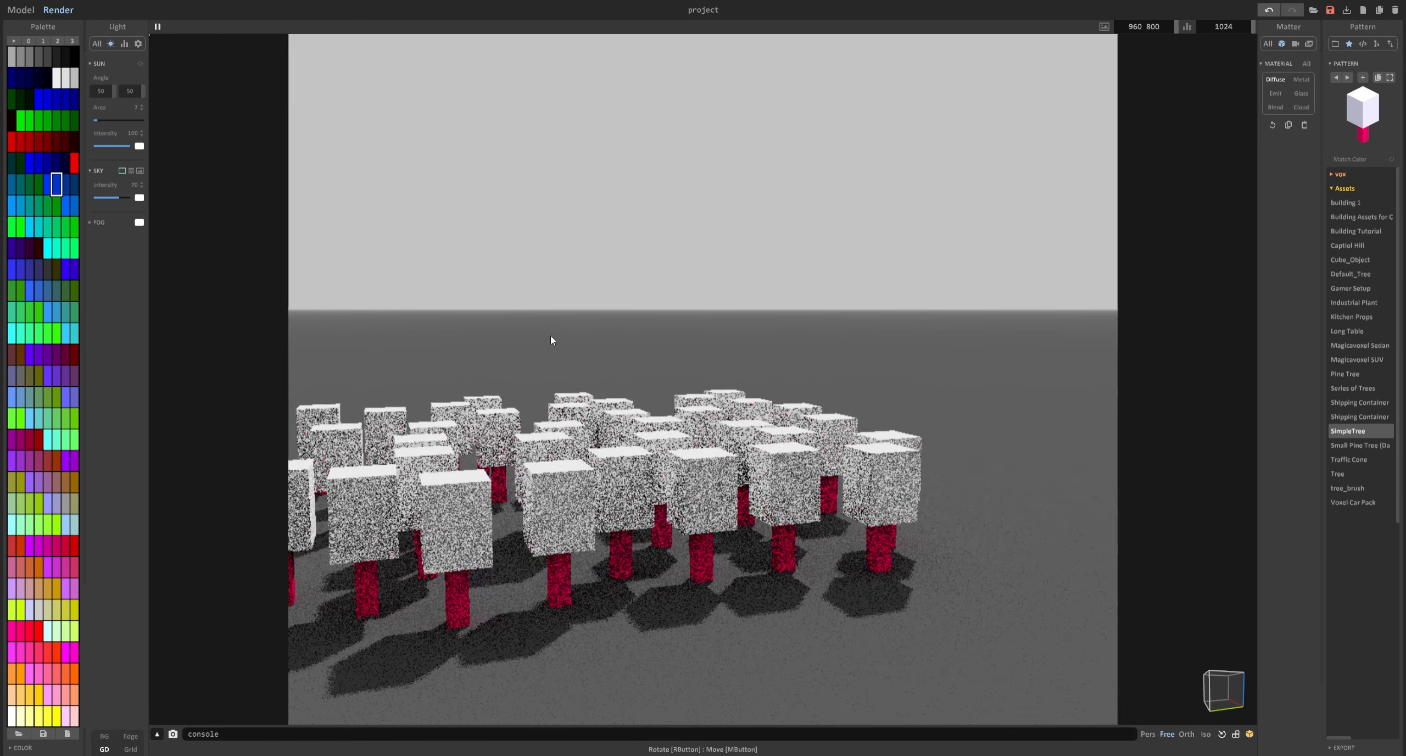
Change the sky to the atmospheric type with Rayleigh and Mie settings, and turn the camera up towards the sun.
left_click(131, 170)
right_click_drag(656, 338, 665, 335)
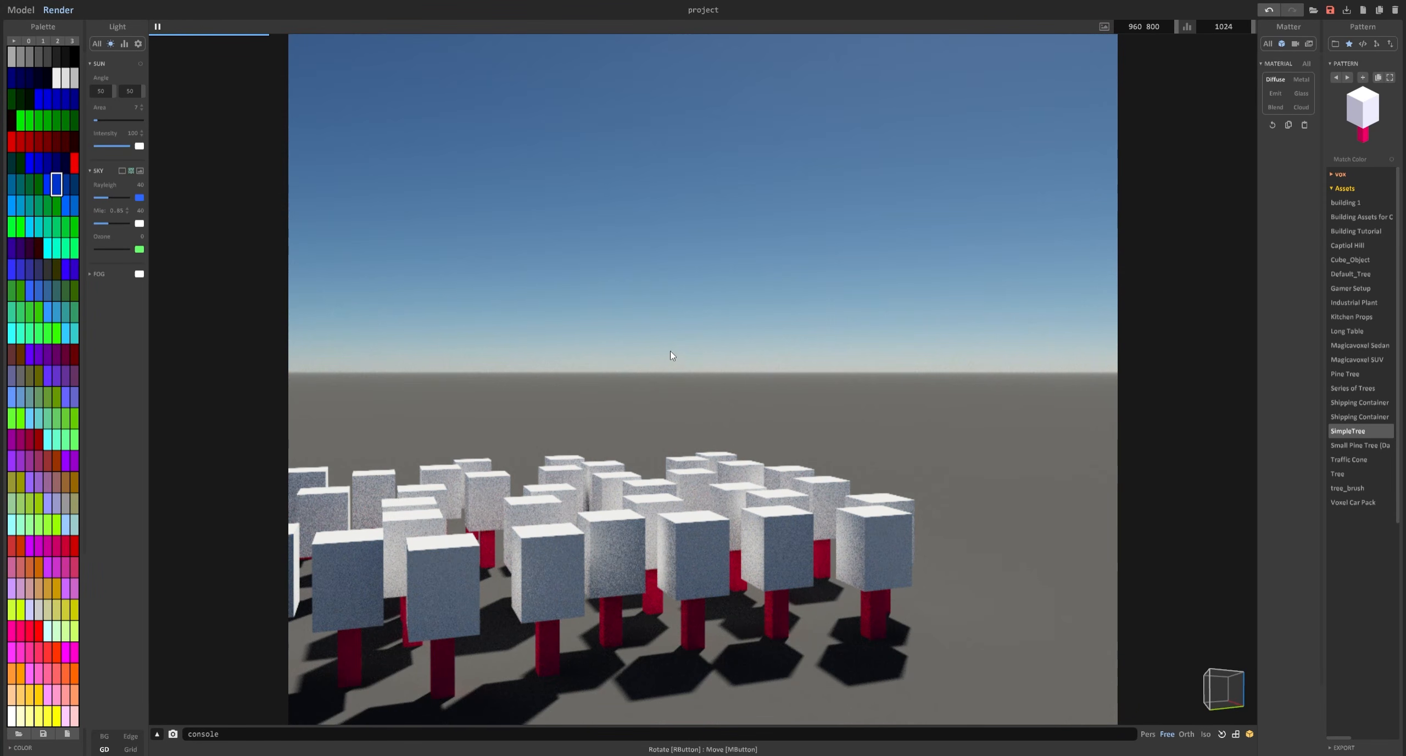
right_click_drag(530, 325, 607, 263)
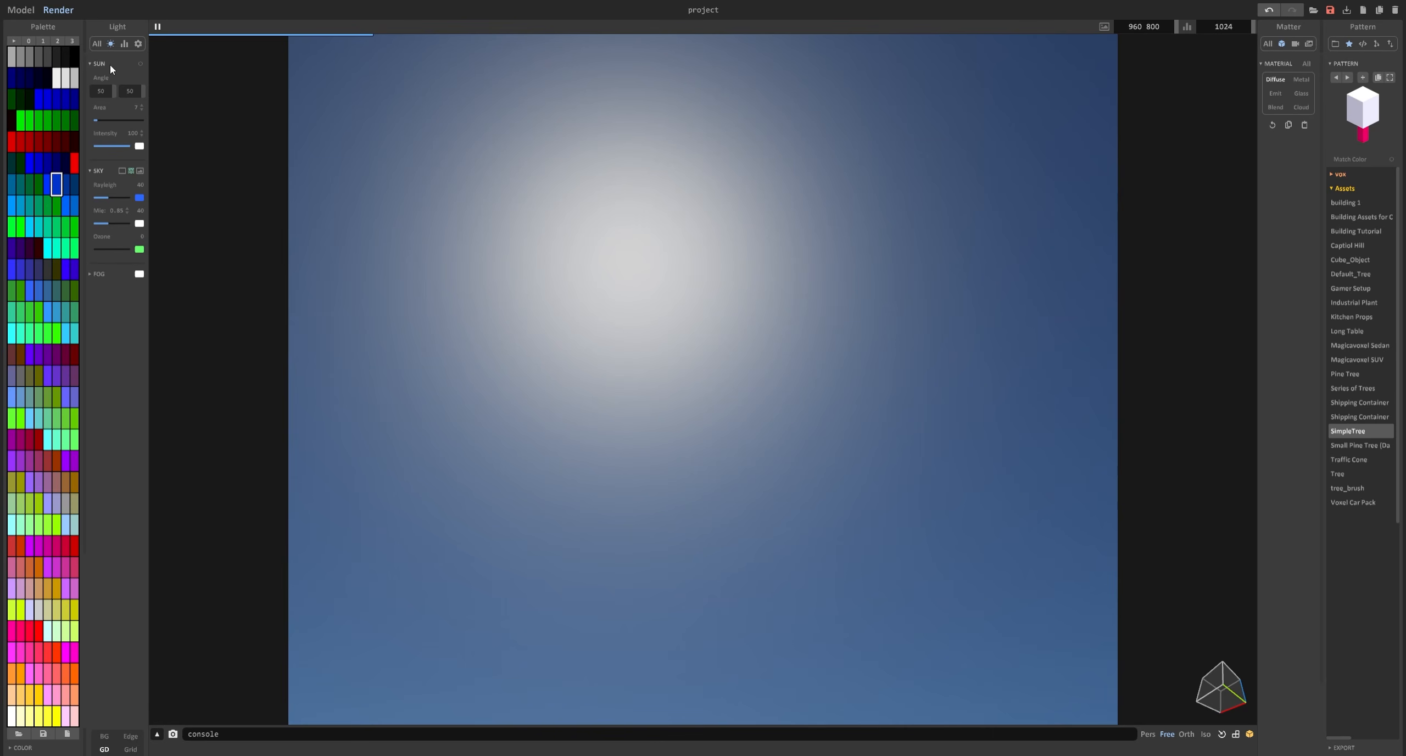
Show the sun disk in the sky and lower the sun intensity to about 30.
left_click(140, 64)
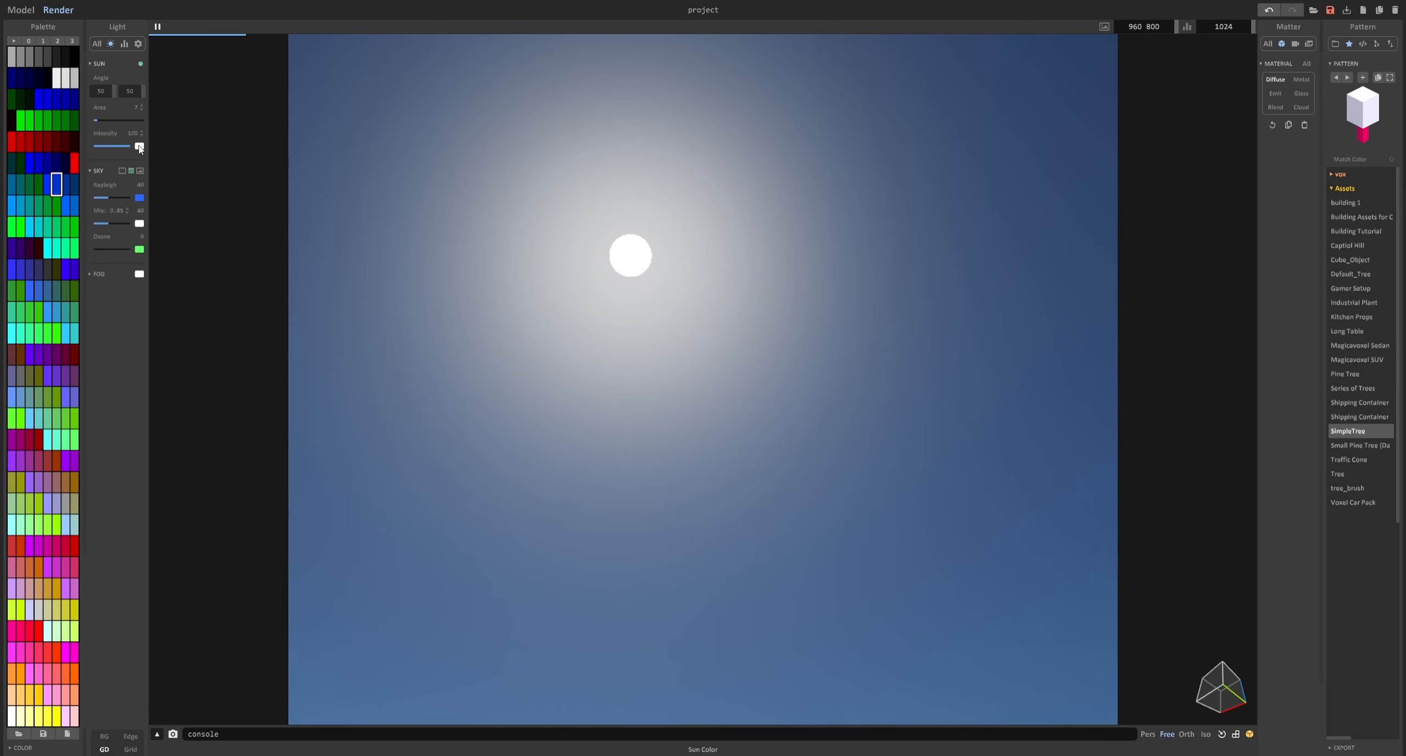
left_click_drag(117, 146, 105, 145)
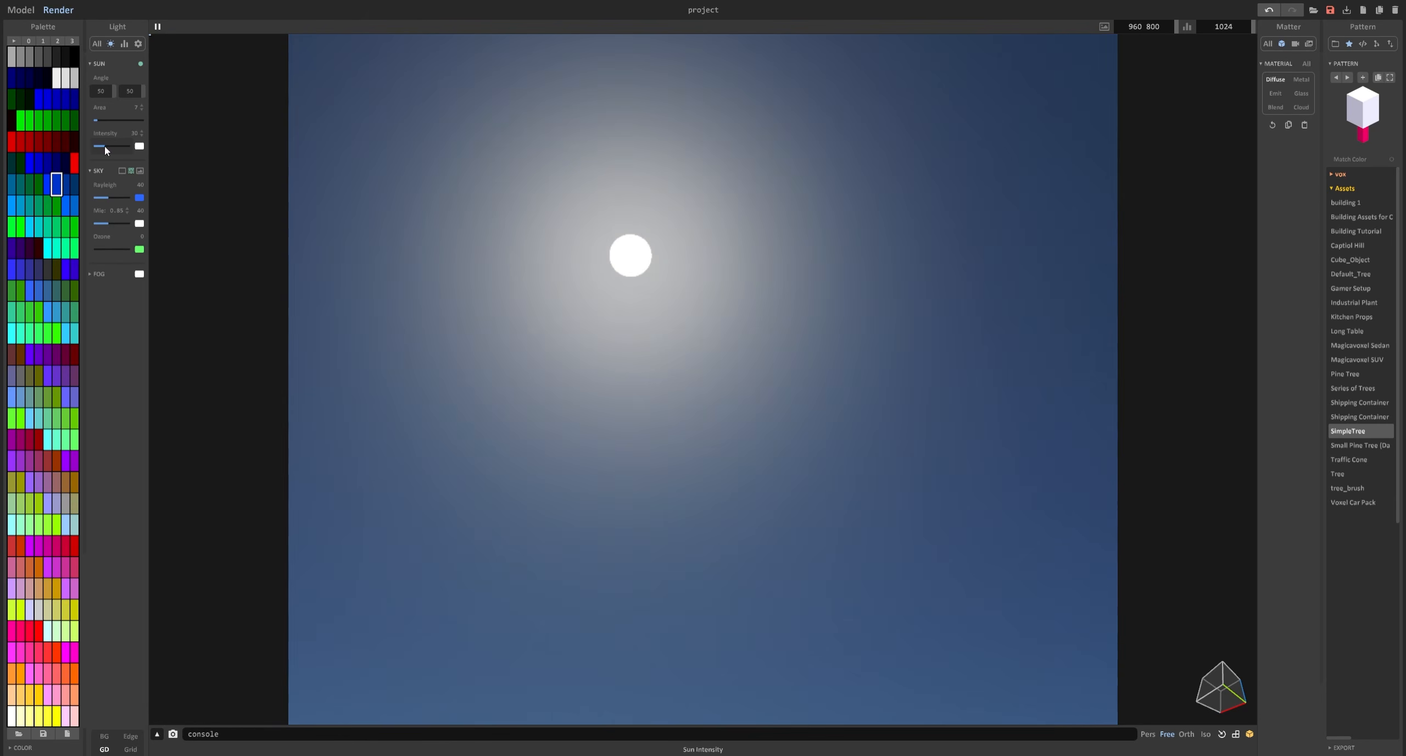
Set the sun intensity to 100 and view the white trees from above with the orthographic camera.
left_click_drag(100, 145, 132, 145)
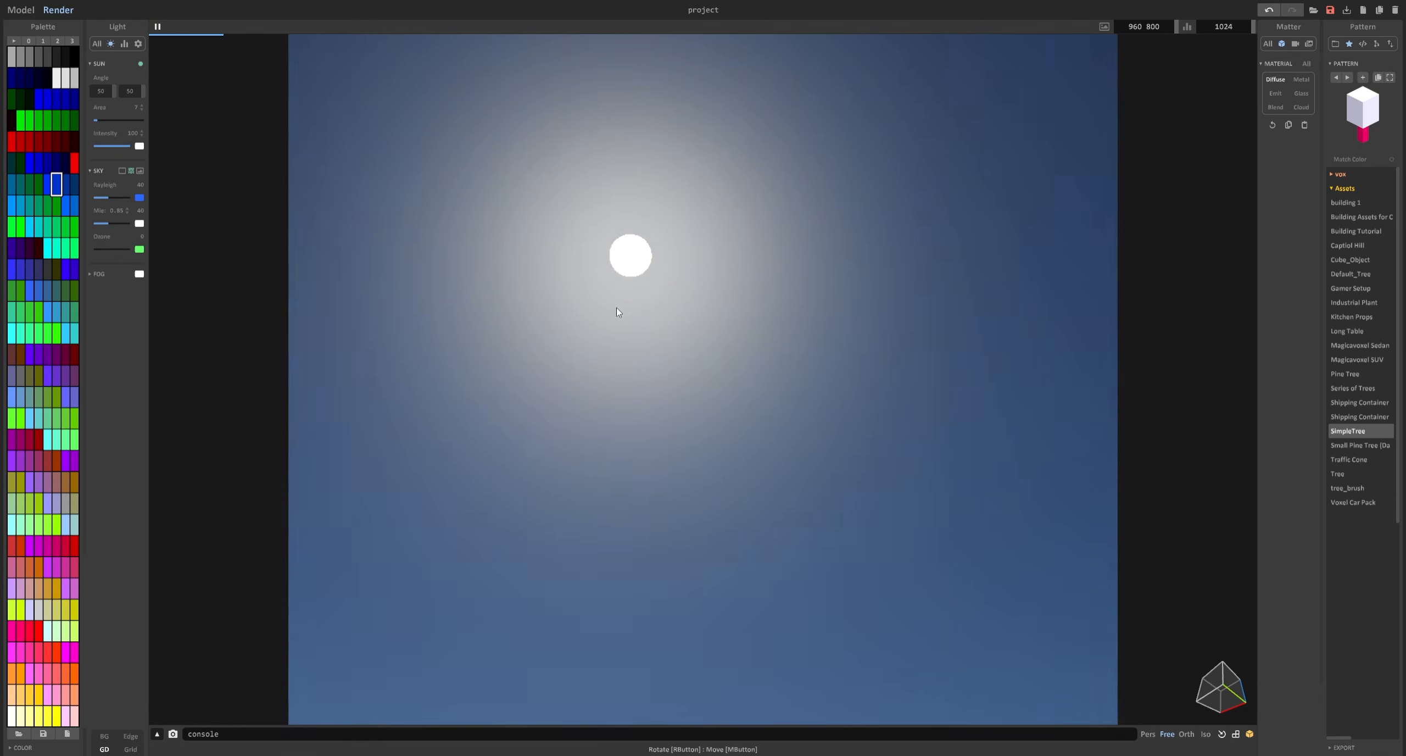
right_click_drag(618, 312, 571, 417)
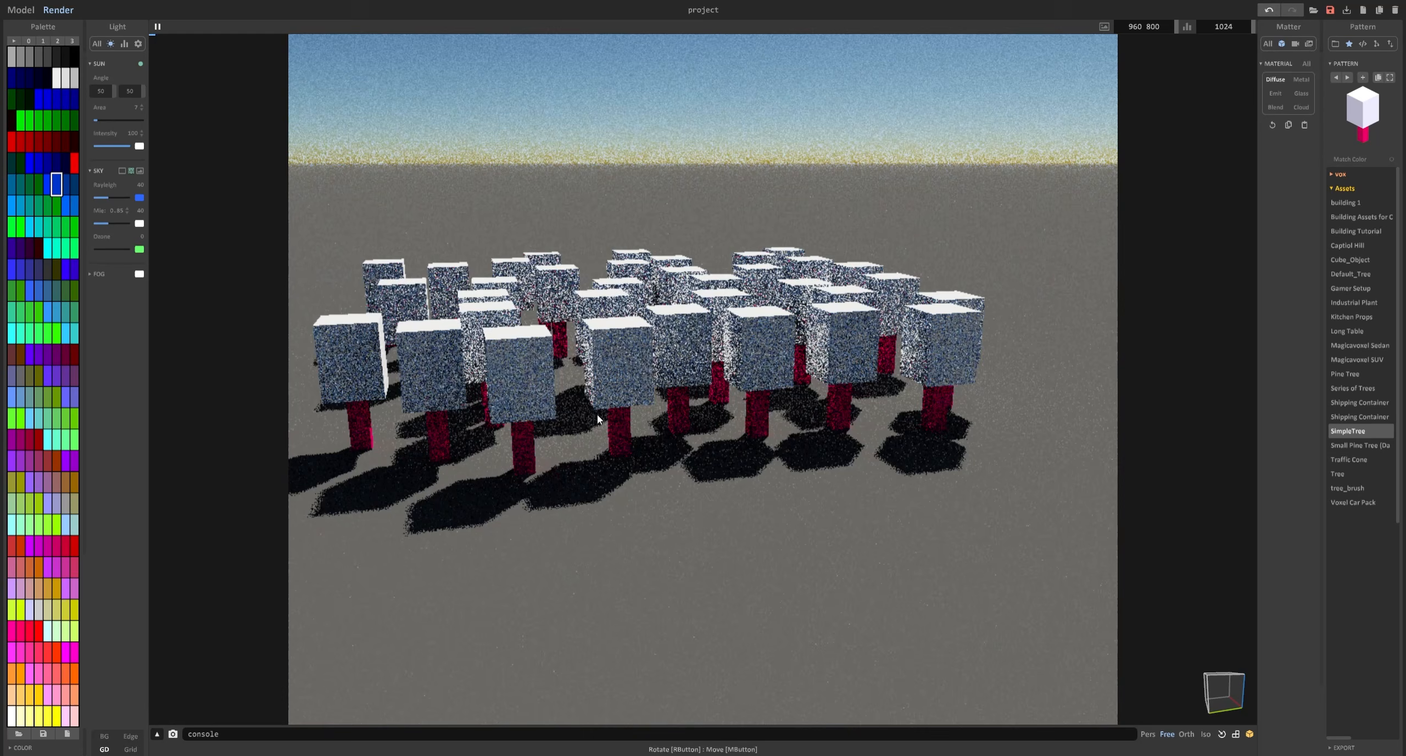
left_click(1186, 734)
right_click_drag(816, 436, 855, 467)
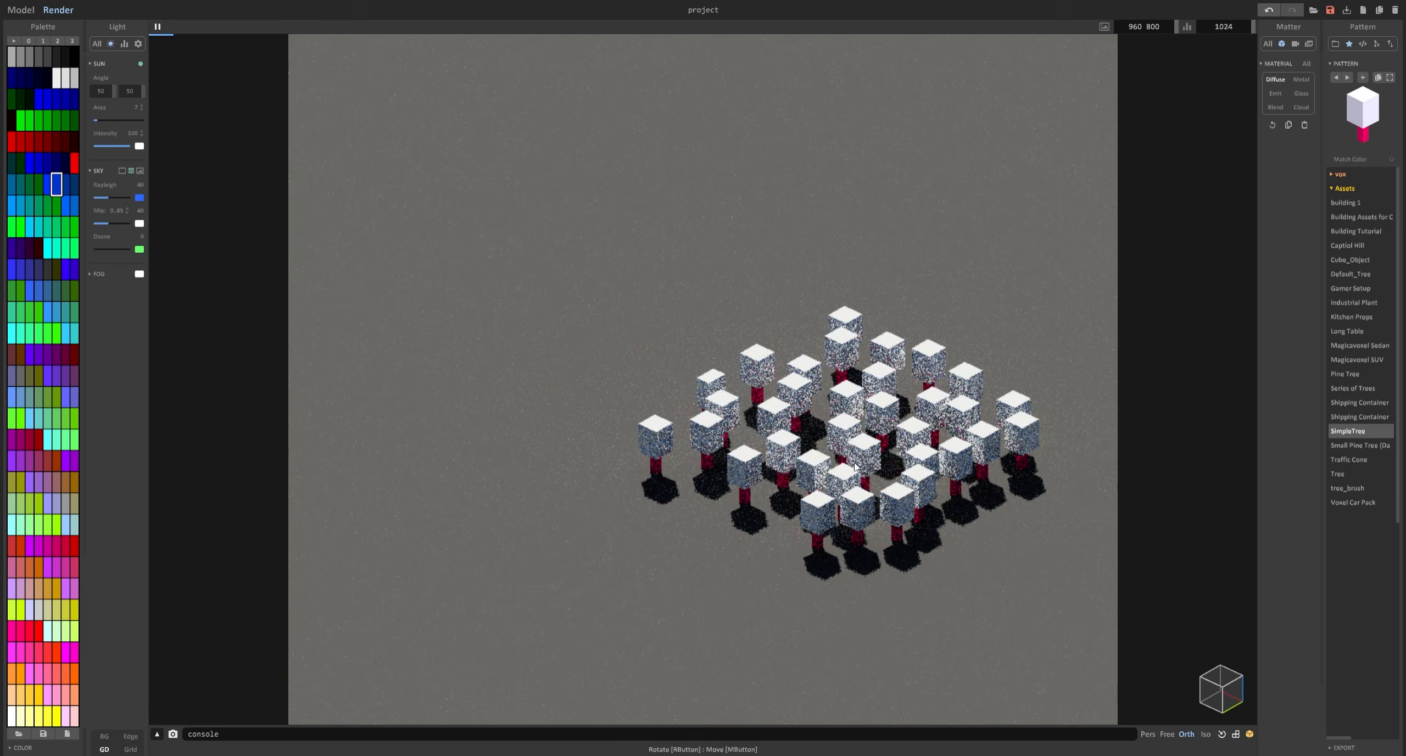
right_click_drag(506, 436, 499, 408)
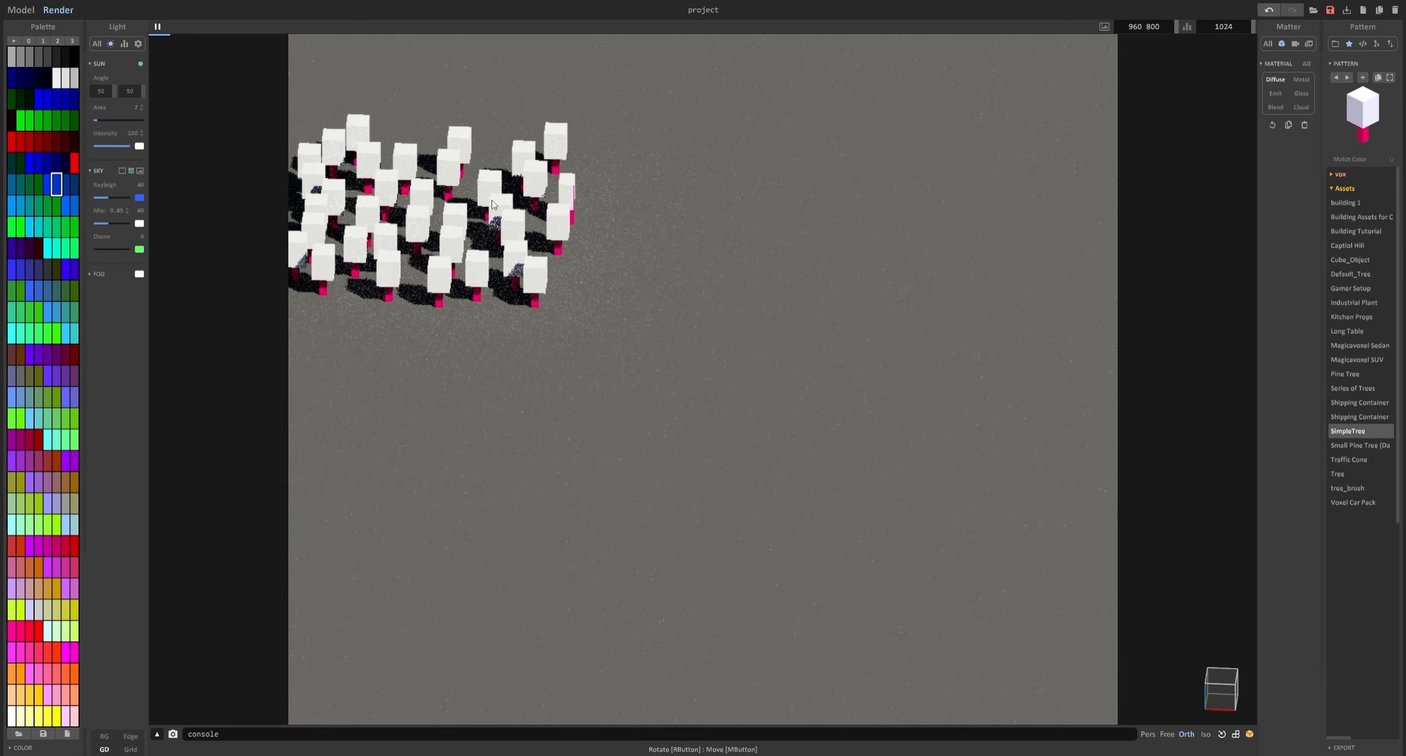
right_click_drag(493, 205, 751, 266)
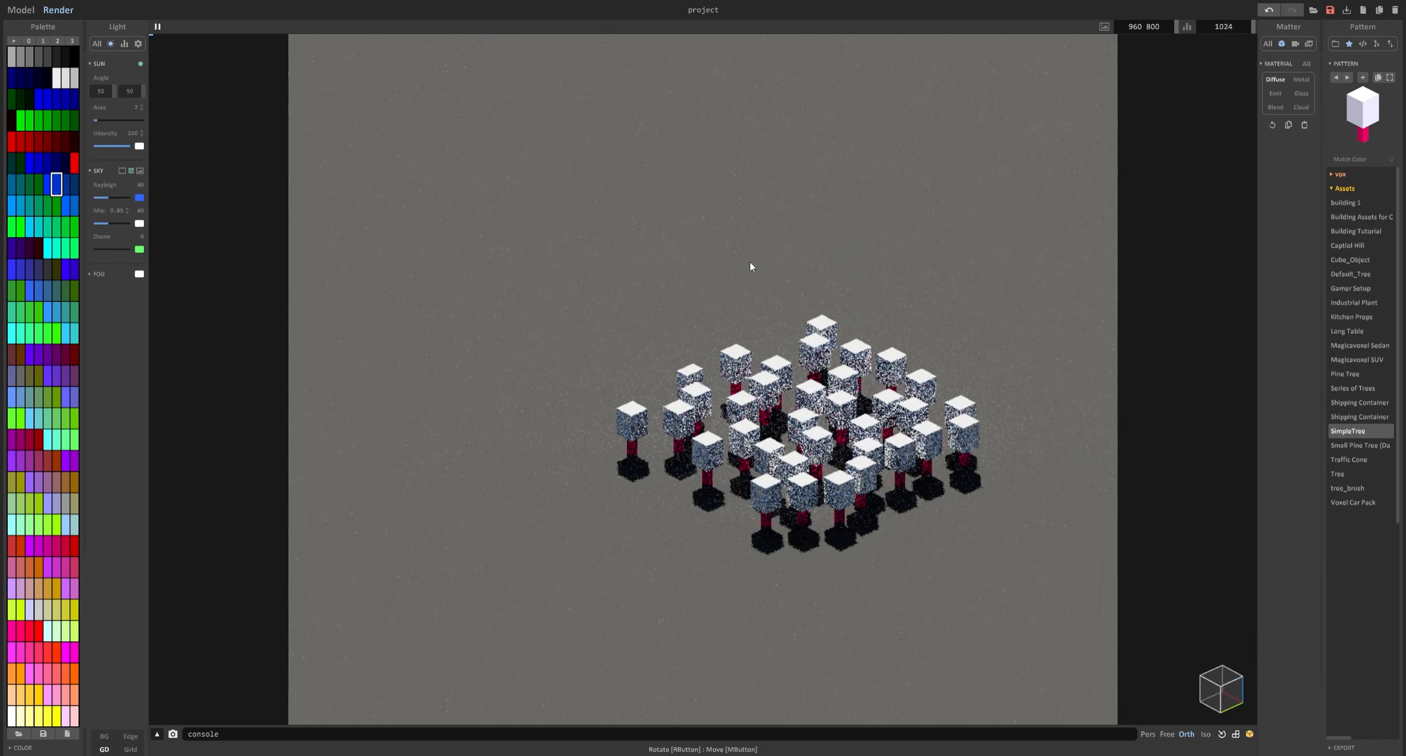
Return from the render to the world editor and recenter the camera on the tree forest at an angled view.
left_click(24, 15)
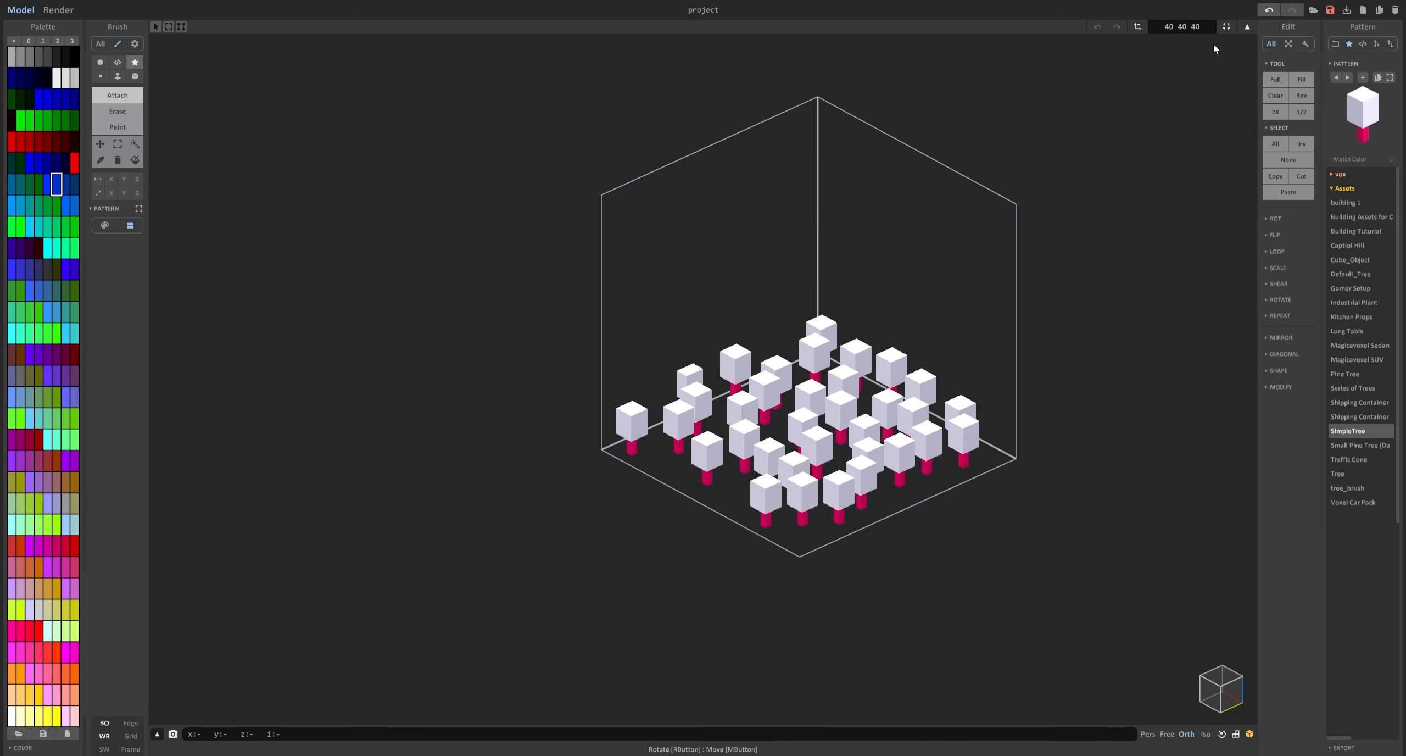
left_click(1247, 27)
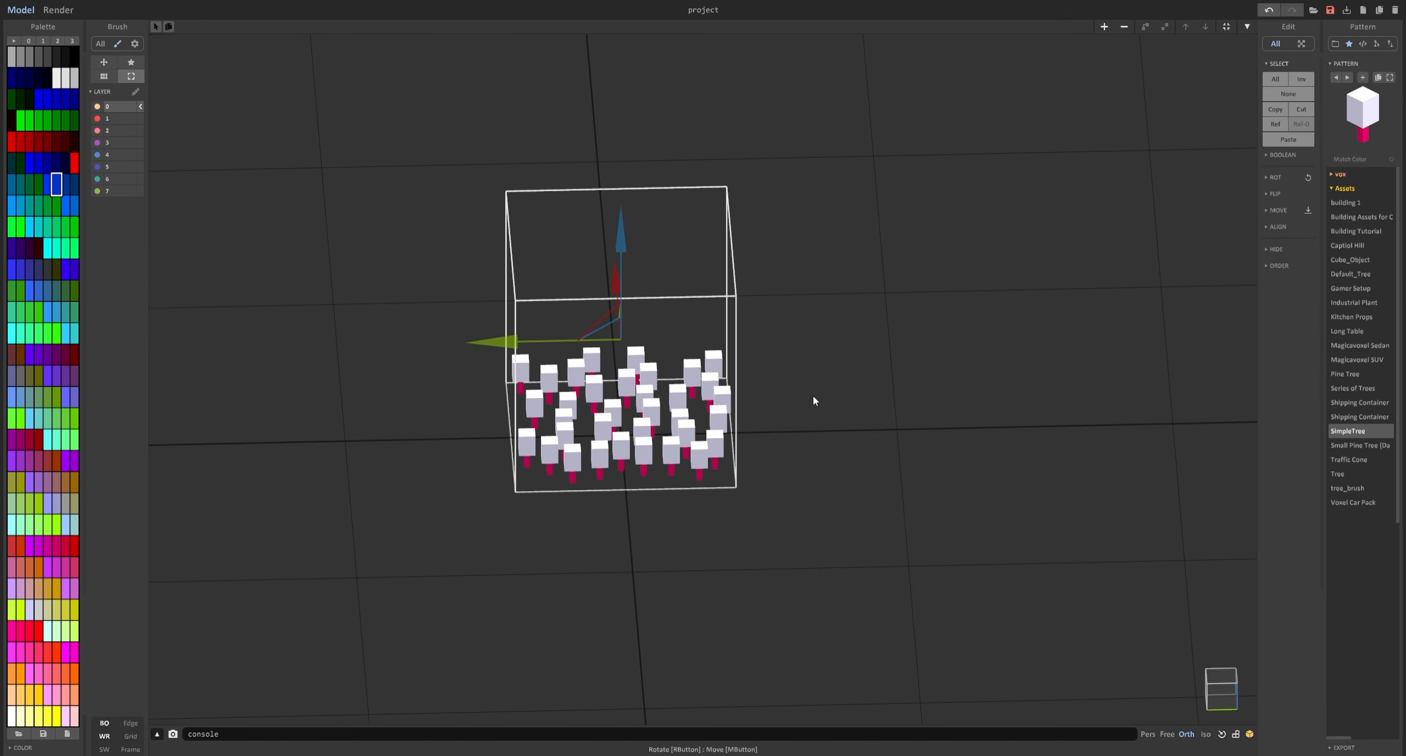
key("f")
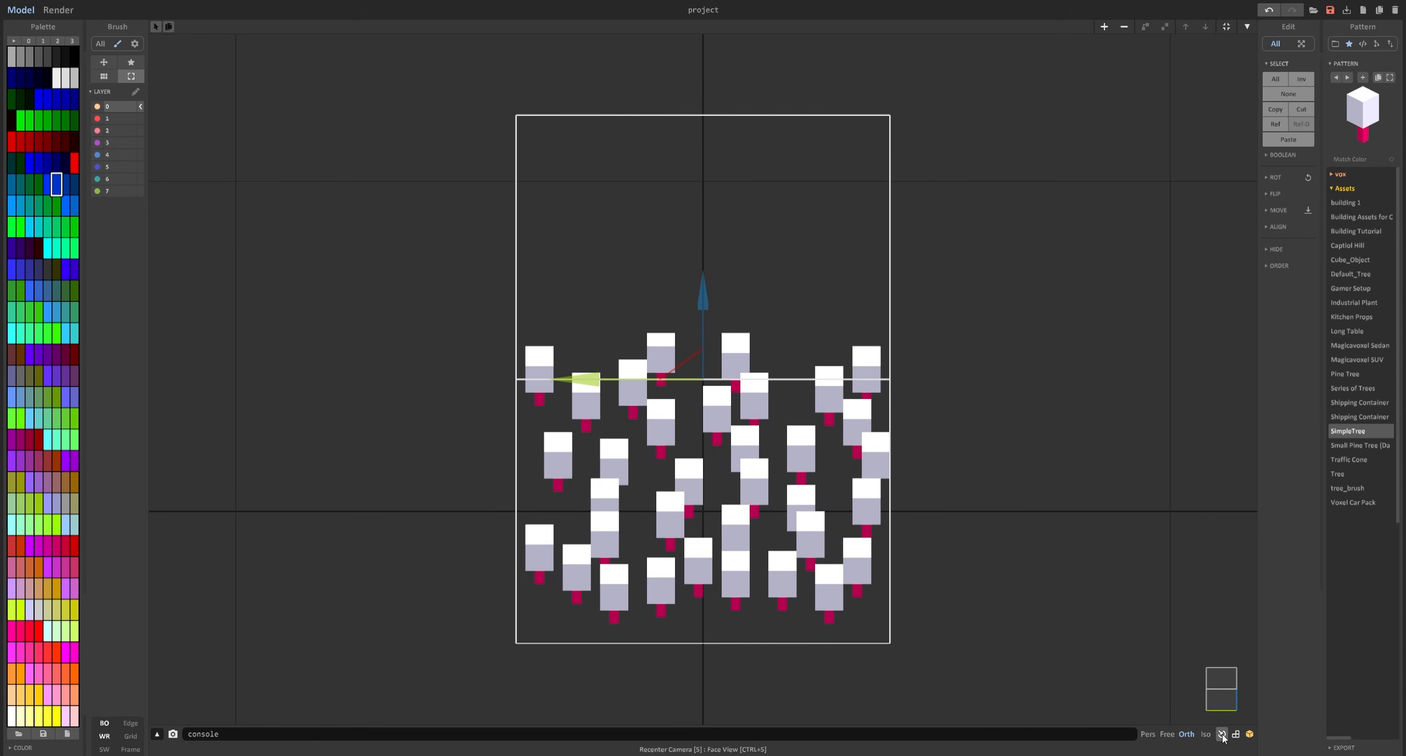
key("5")
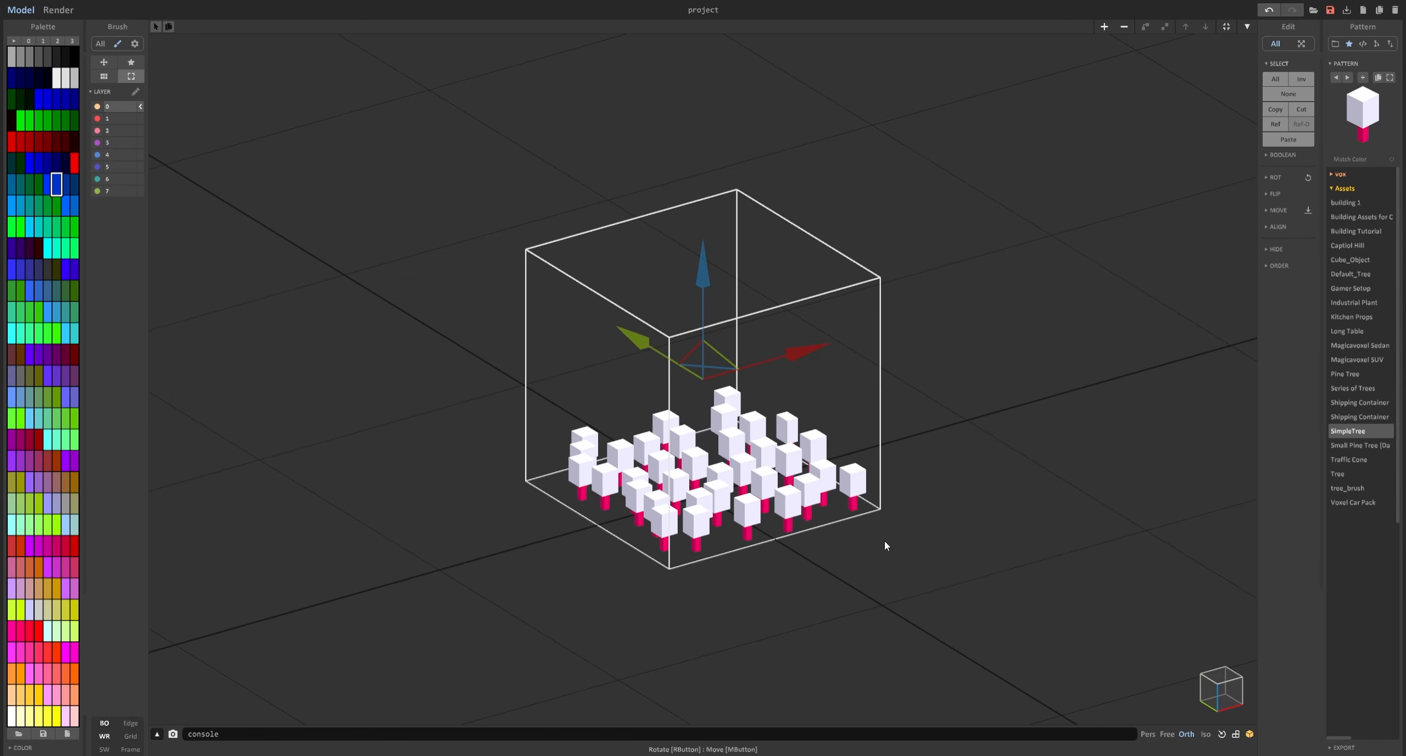
middle_click_drag(1054, 550, 705, 452)
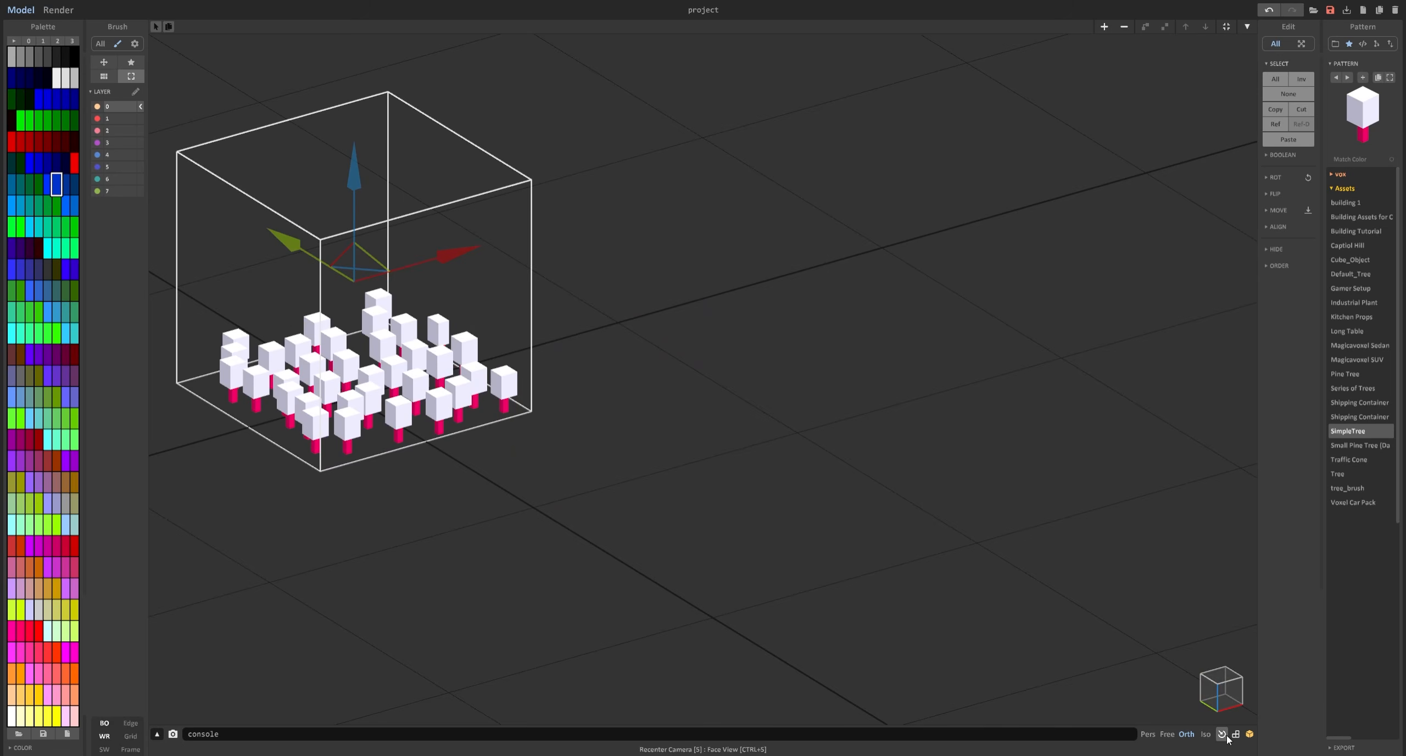
left_click(1223, 734)
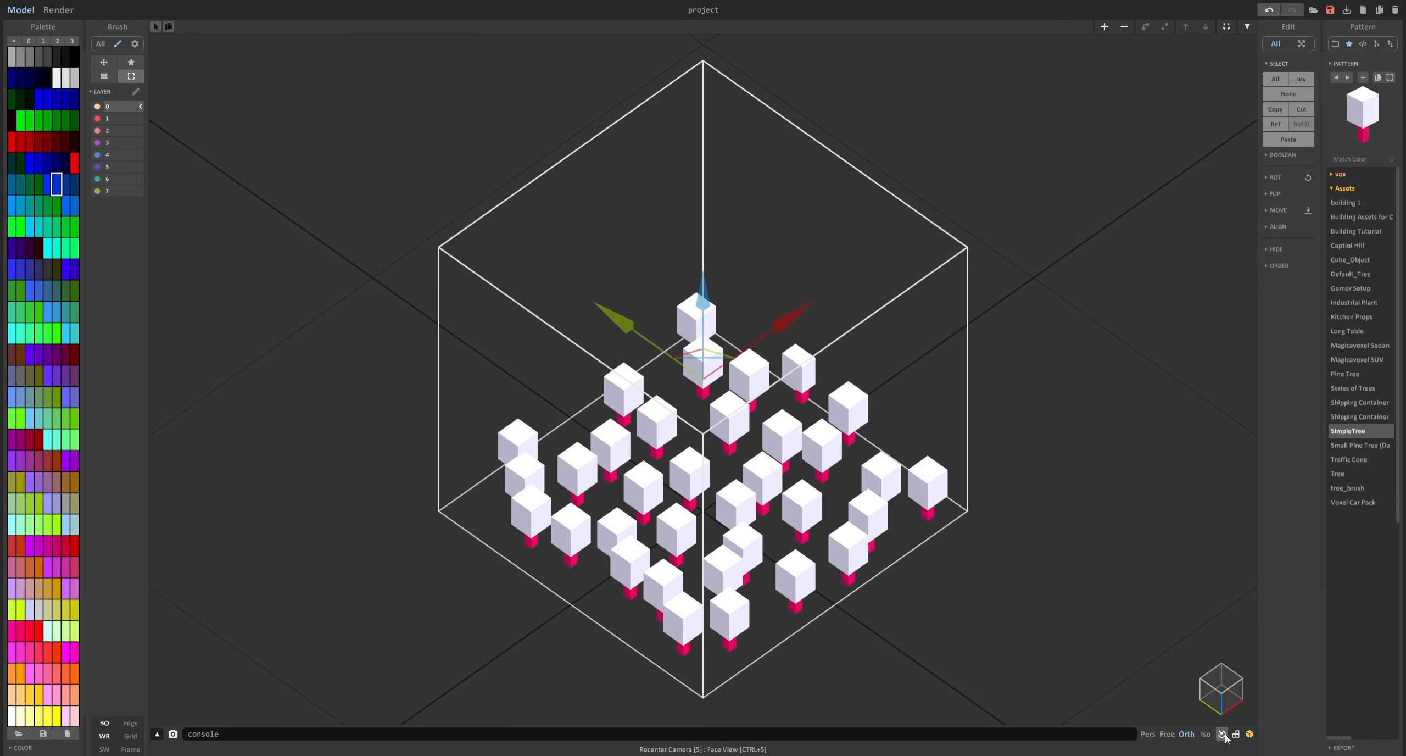
right_click_drag(1152, 662, 931, 511)
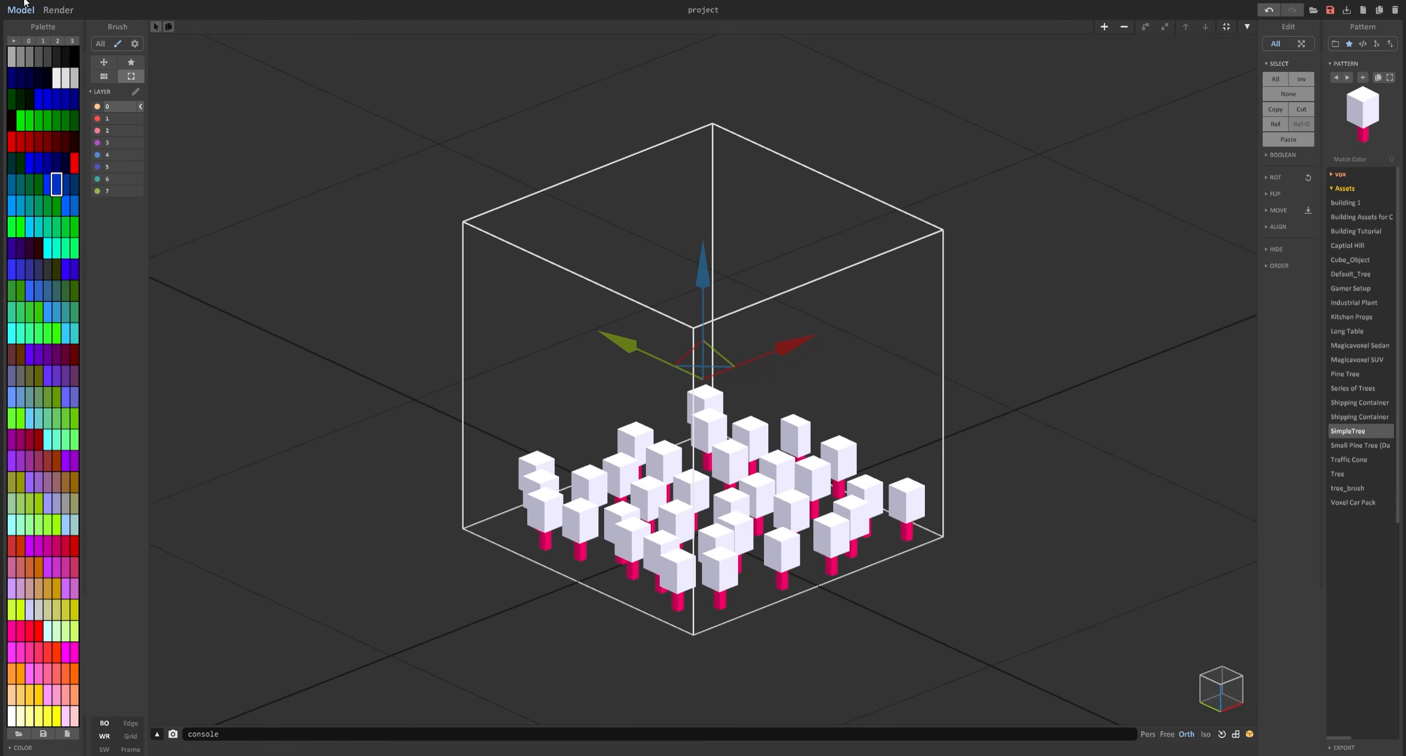
Render the white tree forest in orthographic view from an elevated corner angle, with the whole group framed smaller.
left_click(58, 12)
right_click_drag(715, 453, 705, 488)
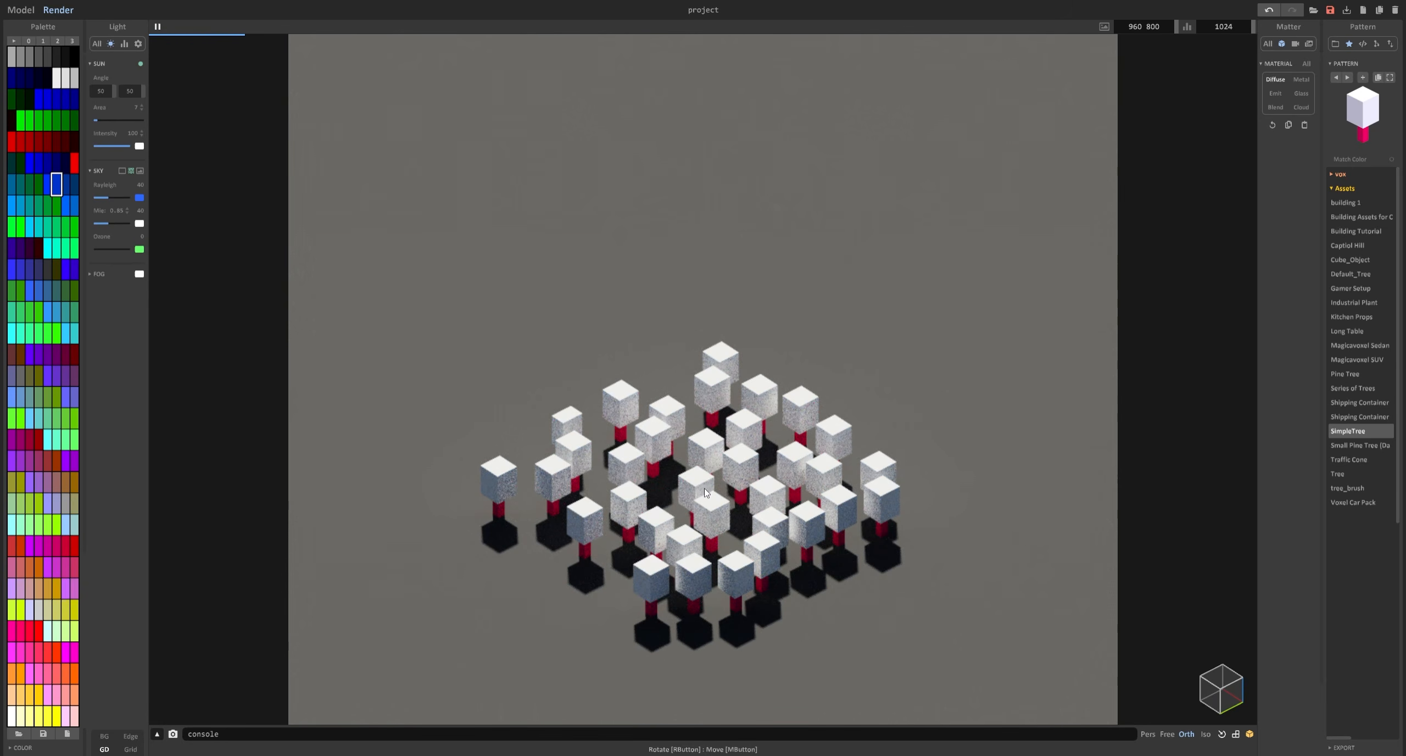
scroll(705, 488, "down", 3)
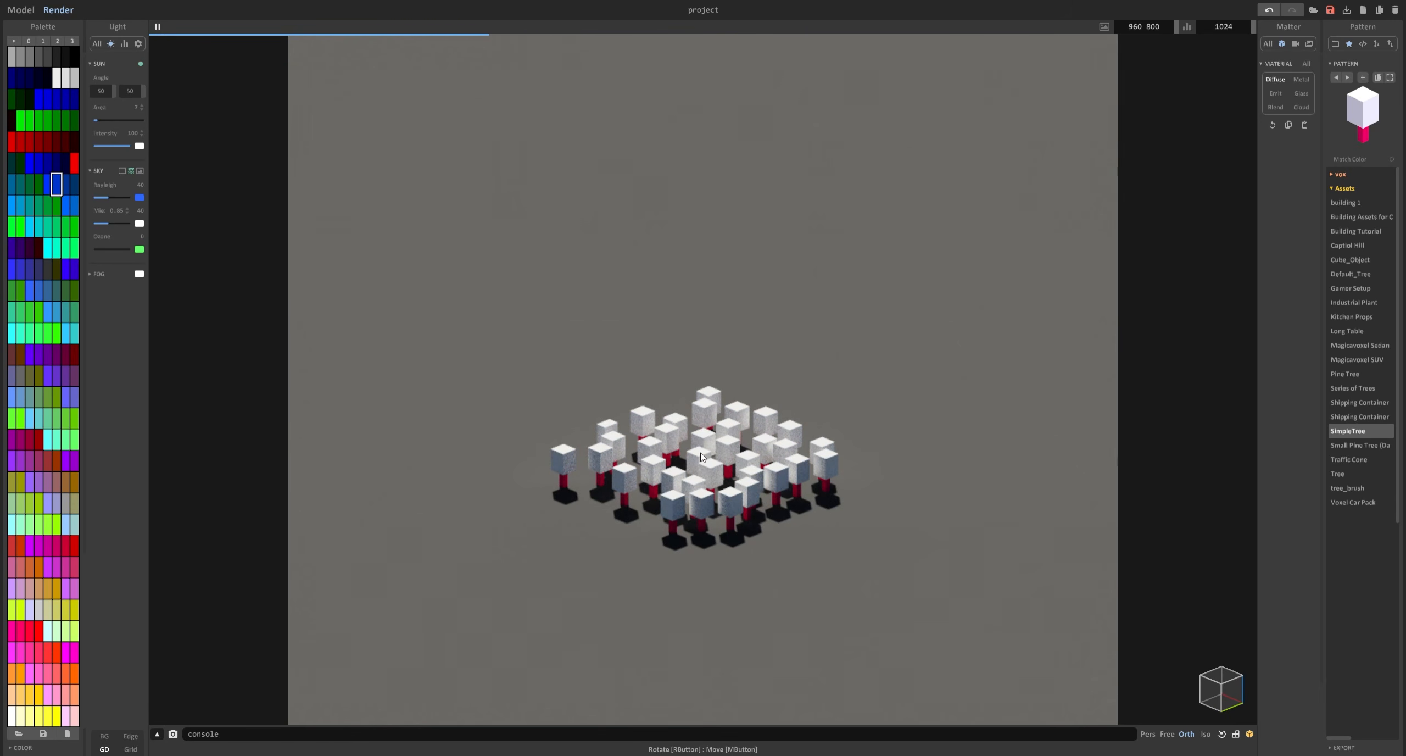
left_click(718, 456)
left_click(1295, 44)
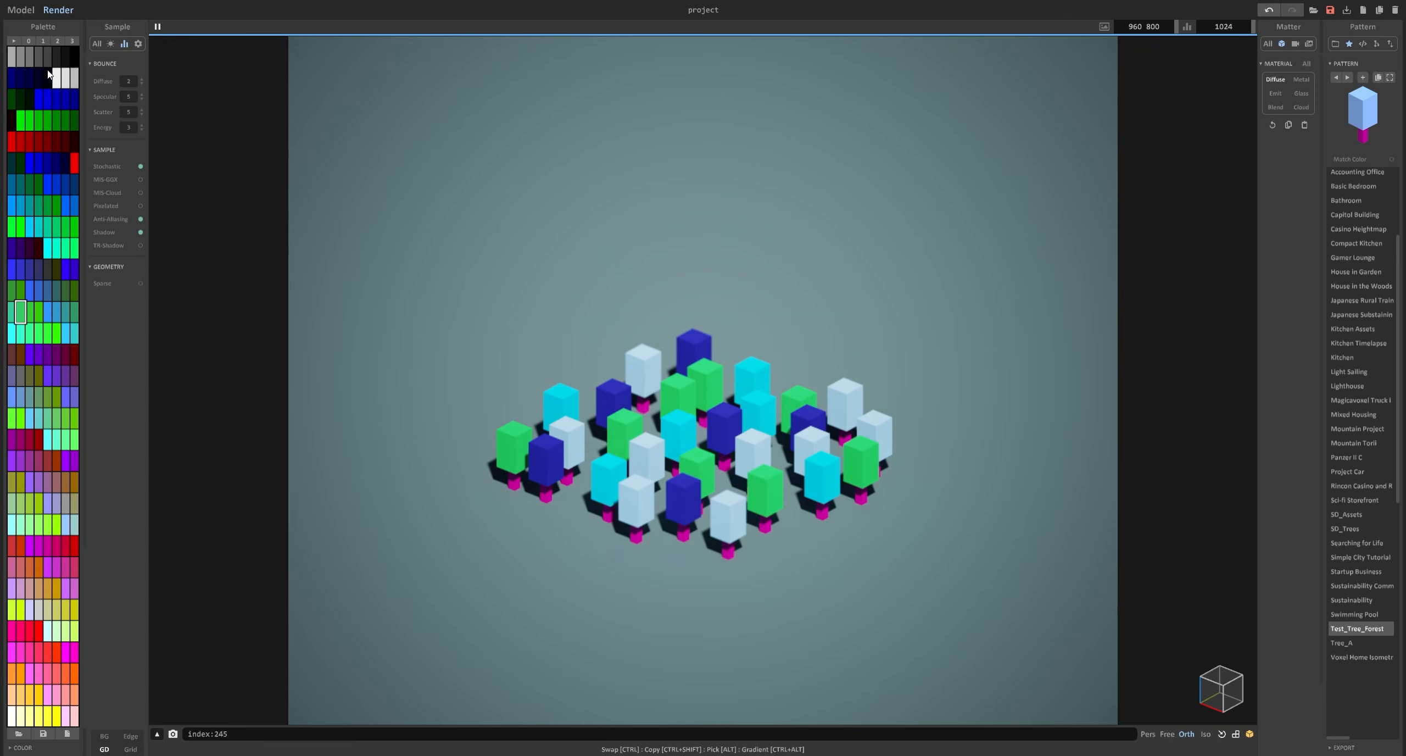
Switch from the render of the coloured tree forest back to model editing.
left_click(21, 9)
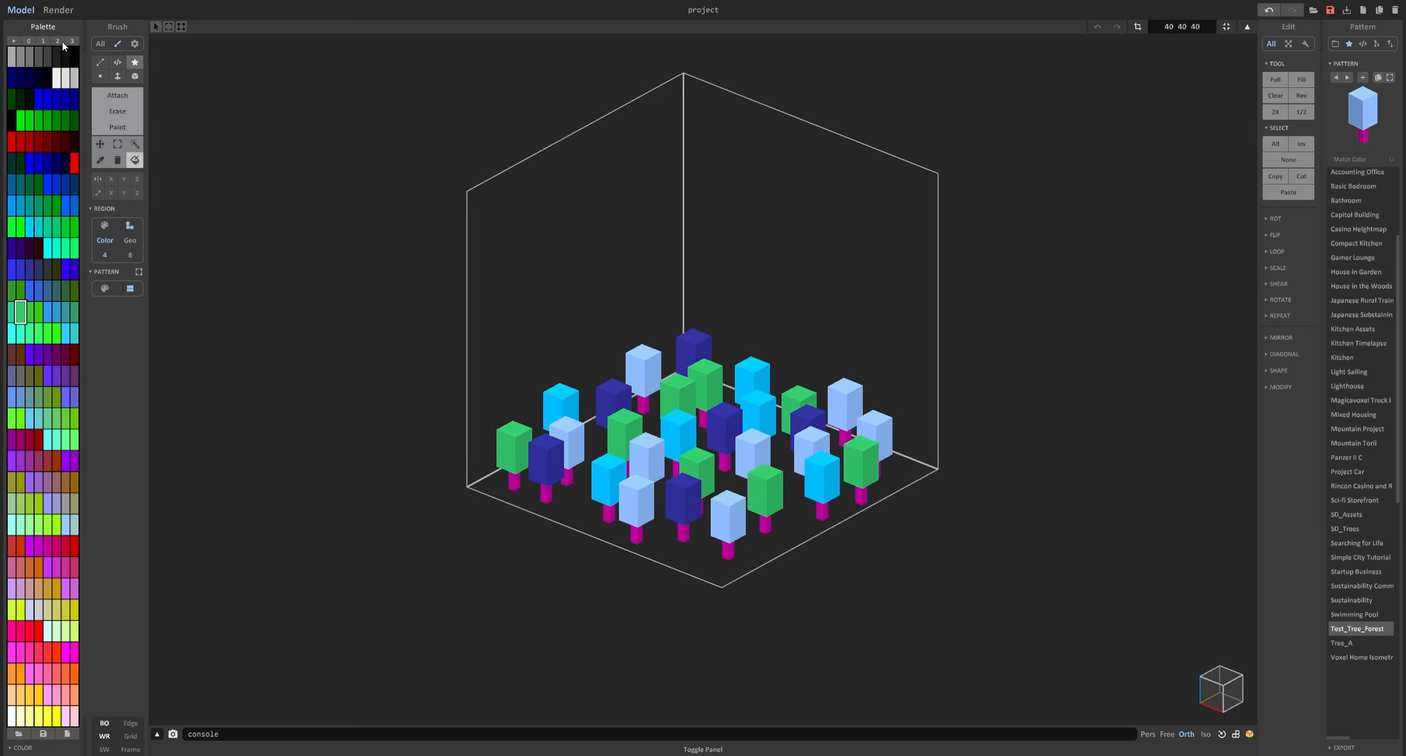